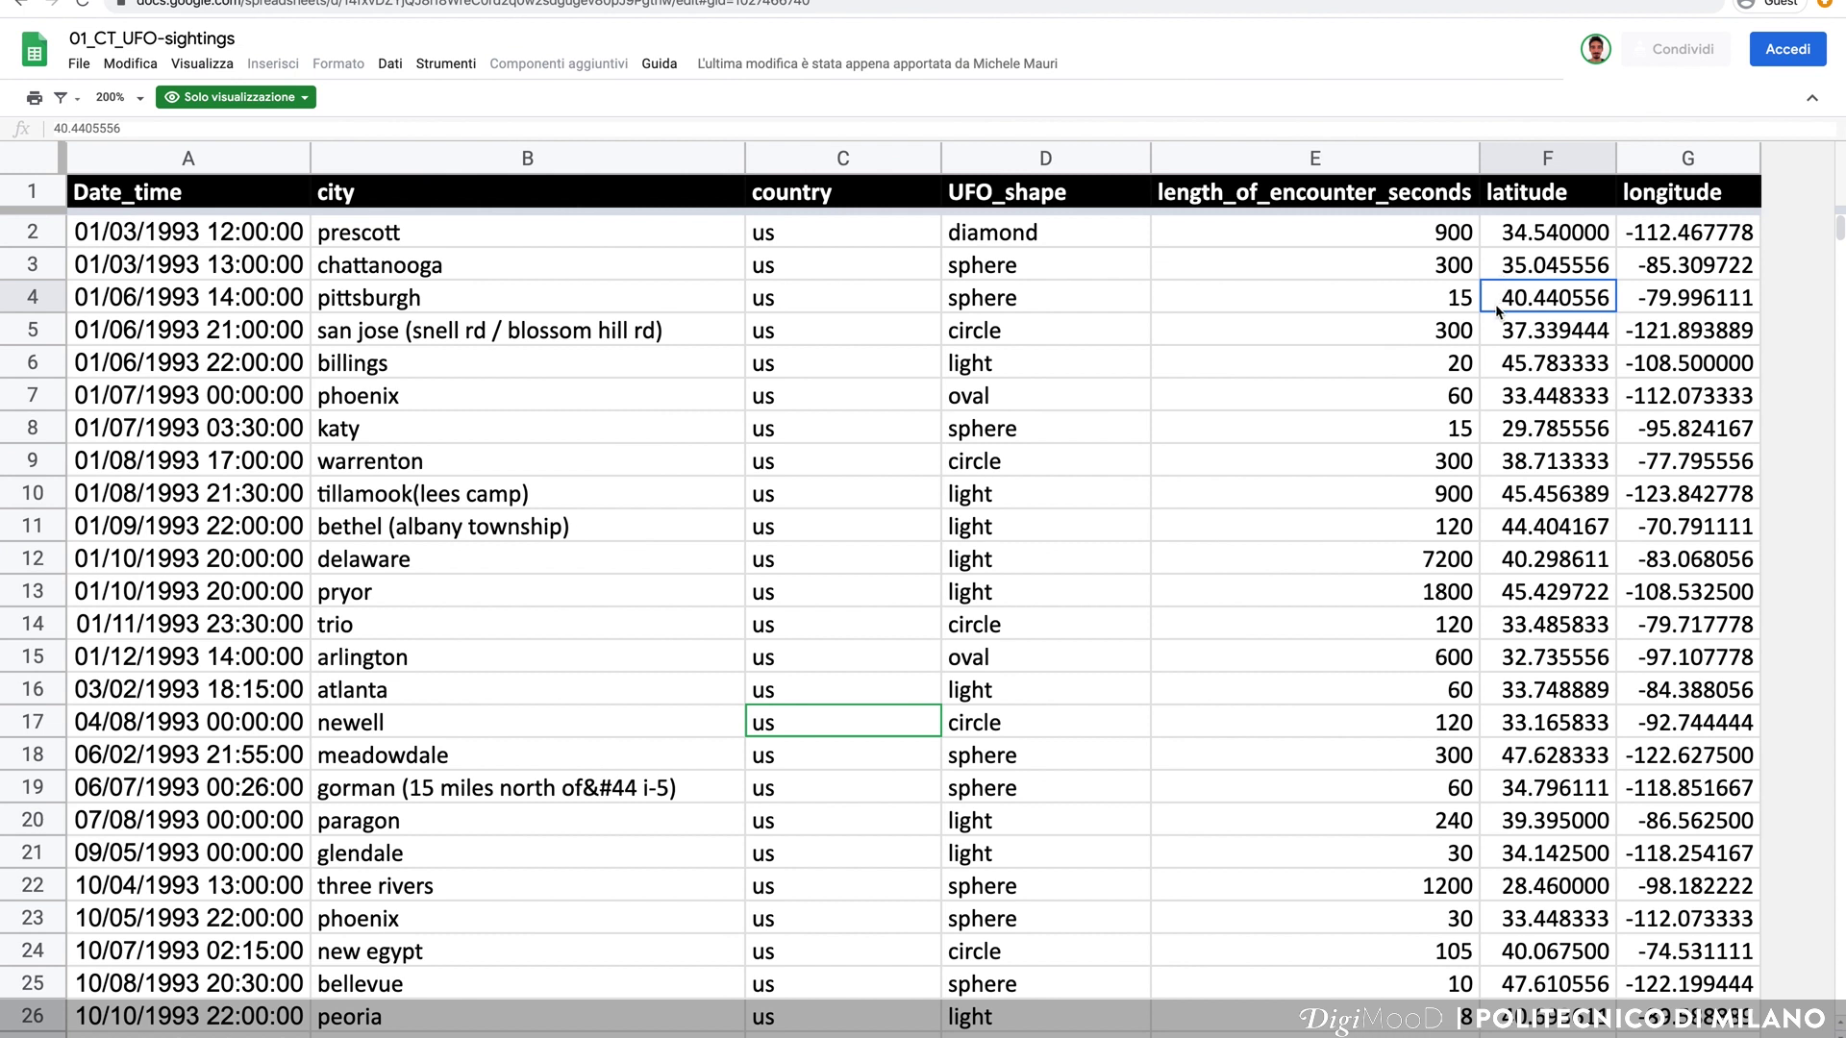
Step: Check the country values in C2 and C3, then highlight the latitude/longitude samples F2:G9
{"action": "left_click", "coordinate": [618, 256]}
{"action": "left_click", "coordinate": [829, 258]}
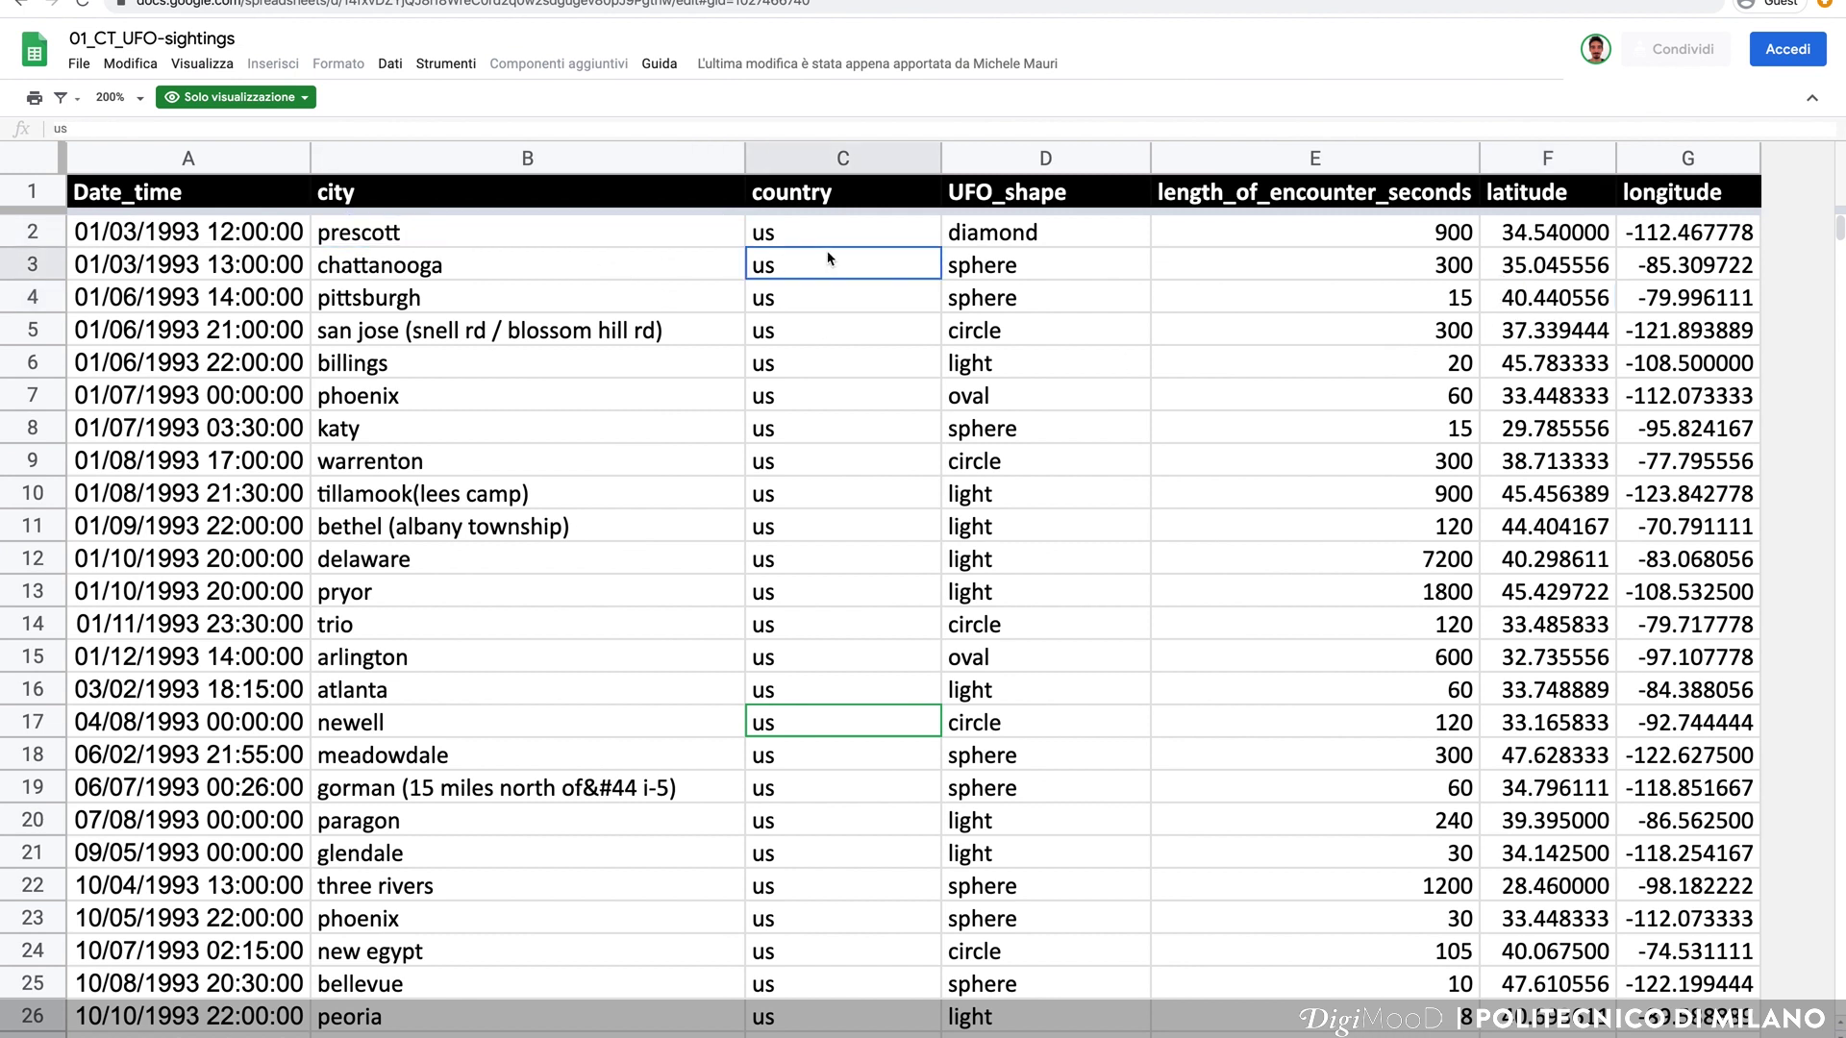
{"action": "left_click", "coordinate": [845, 238]}
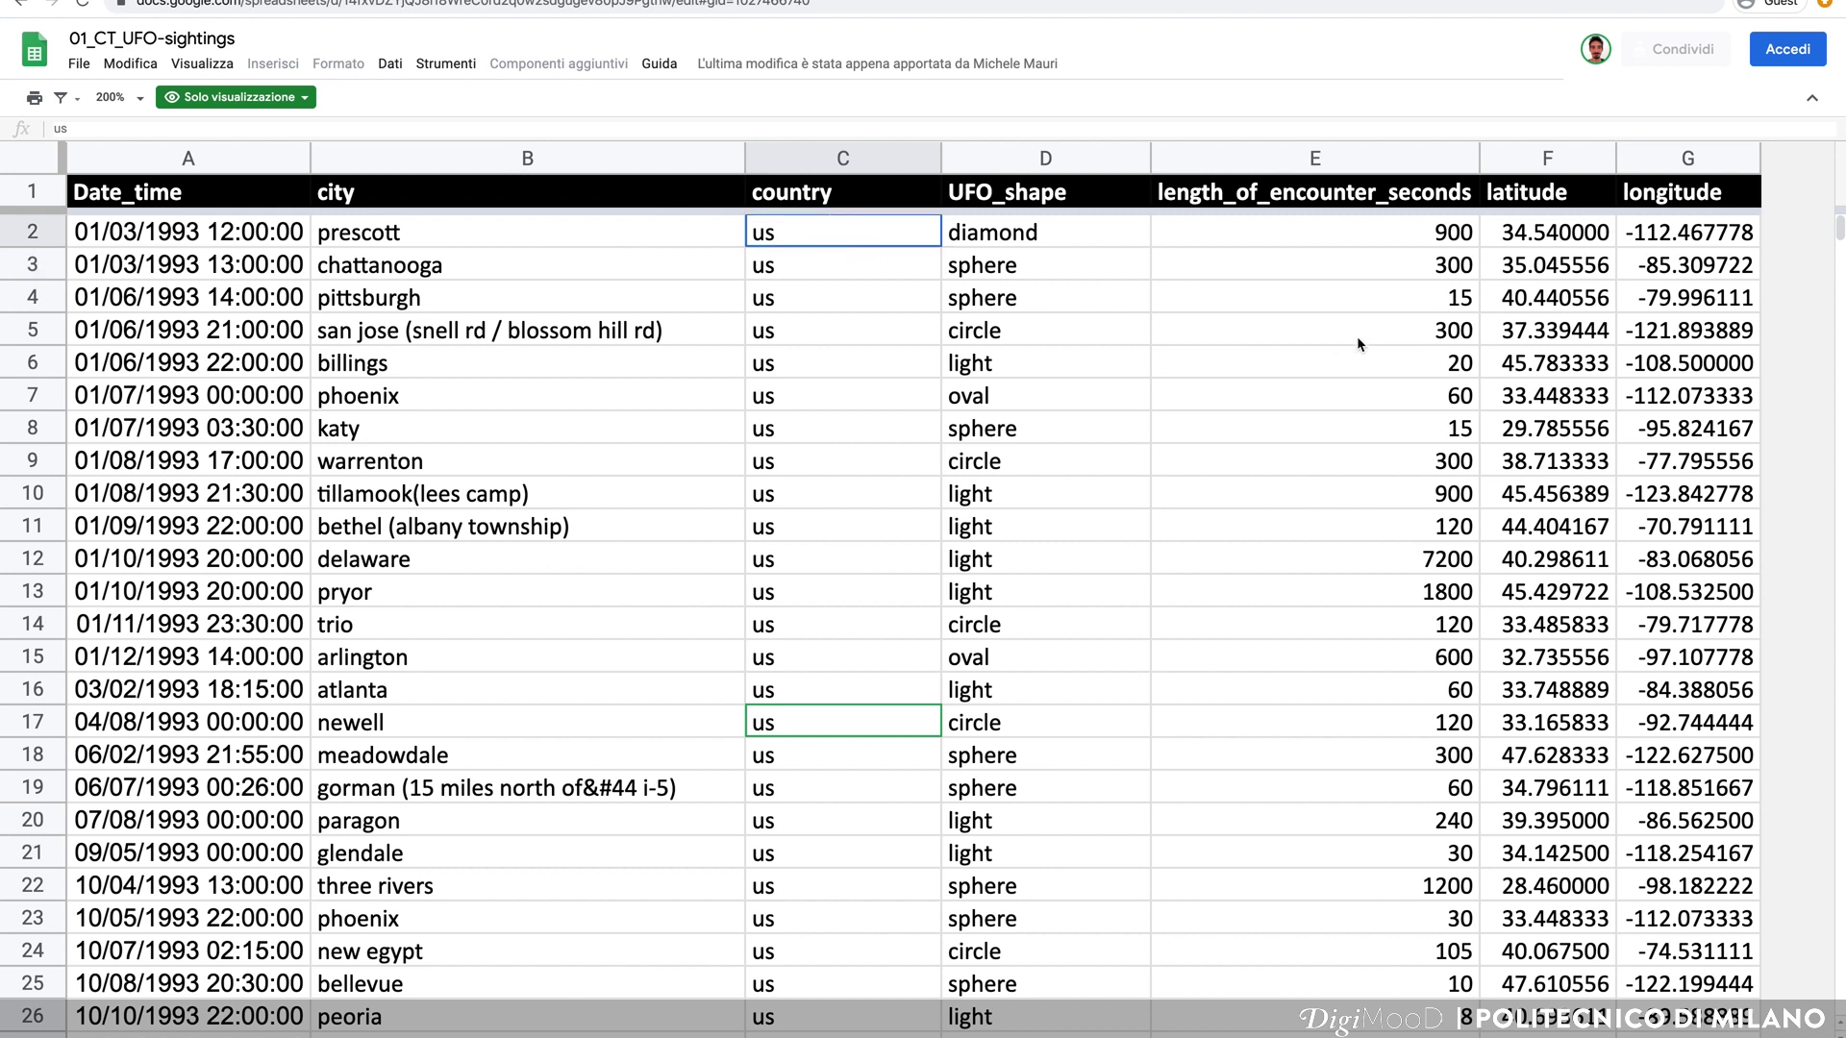
{"action": "left_click", "coordinate": [1544, 202]}
{"action": "left_click", "coordinate": [1644, 202]}
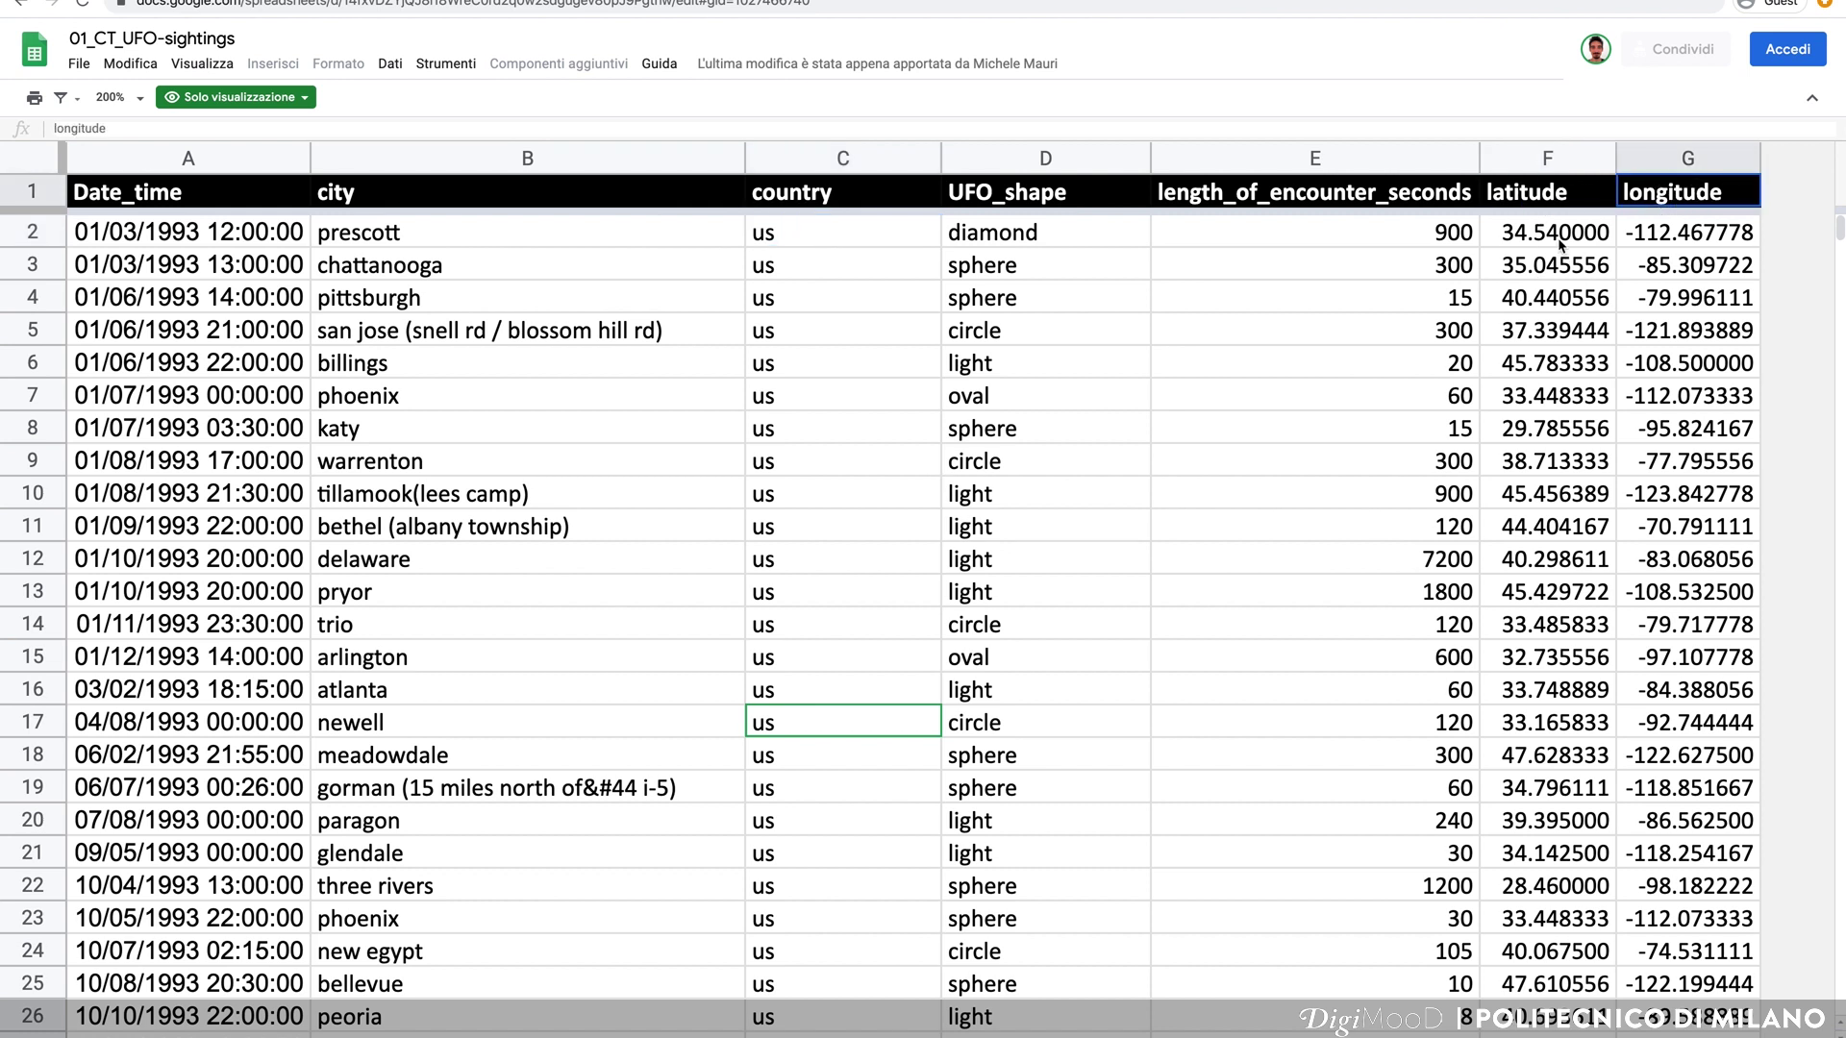
{"action": "left_click_drag", "start_coordinate": [1560, 242], "coordinate": [1660, 468]}
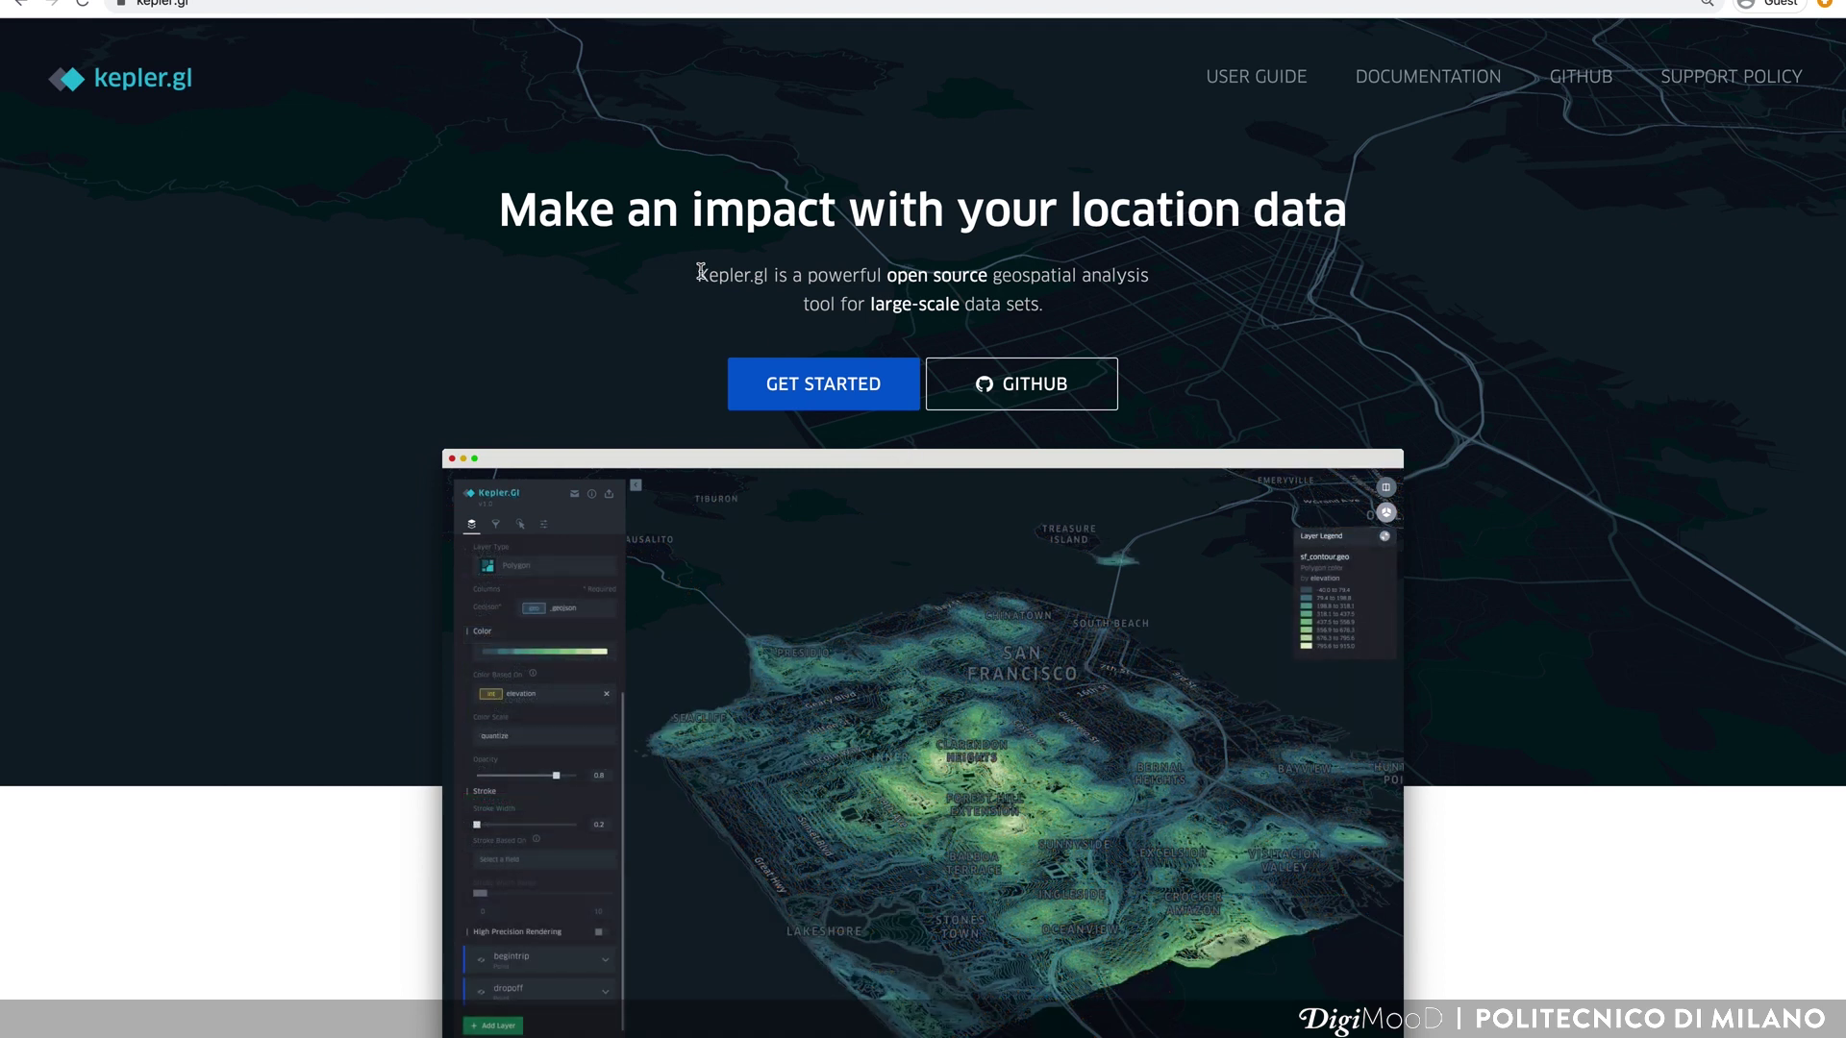
{"action": "left_click_drag", "start_coordinate": [699, 273], "coordinate": [1048, 304]}
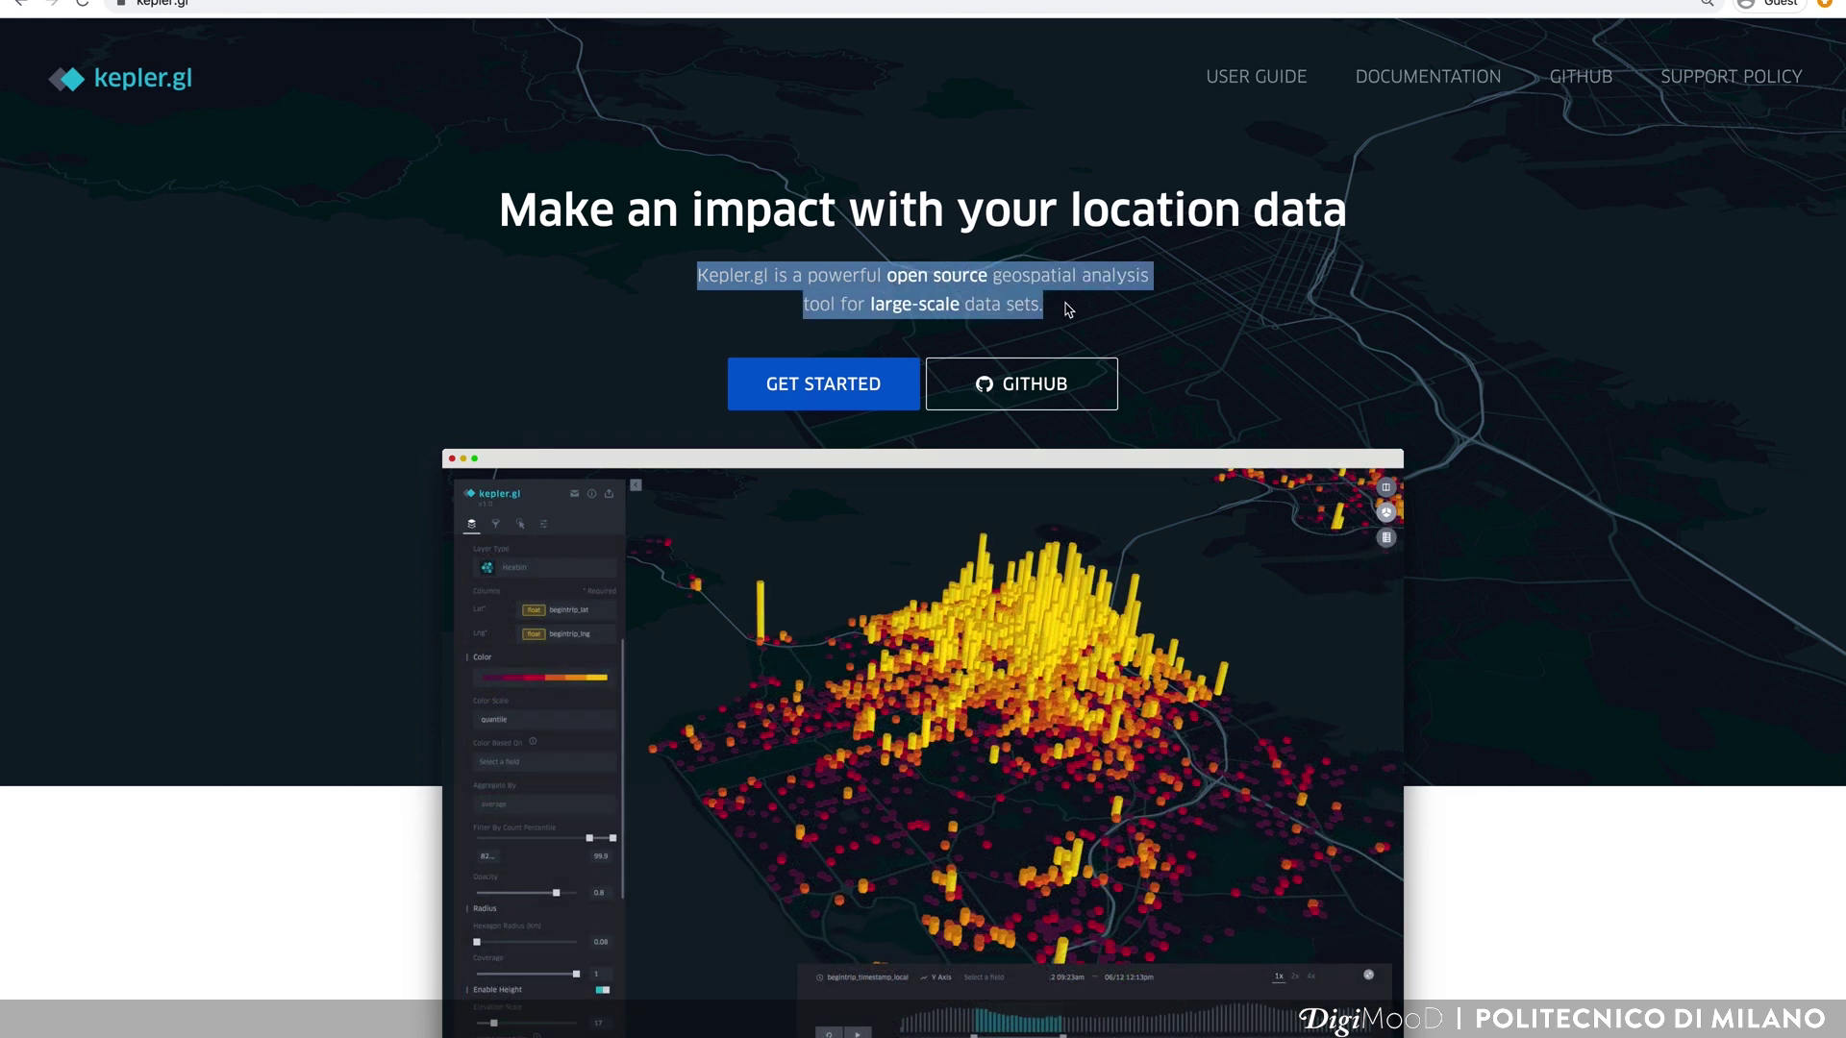
{"action": "left_click", "coordinate": [1069, 308]}
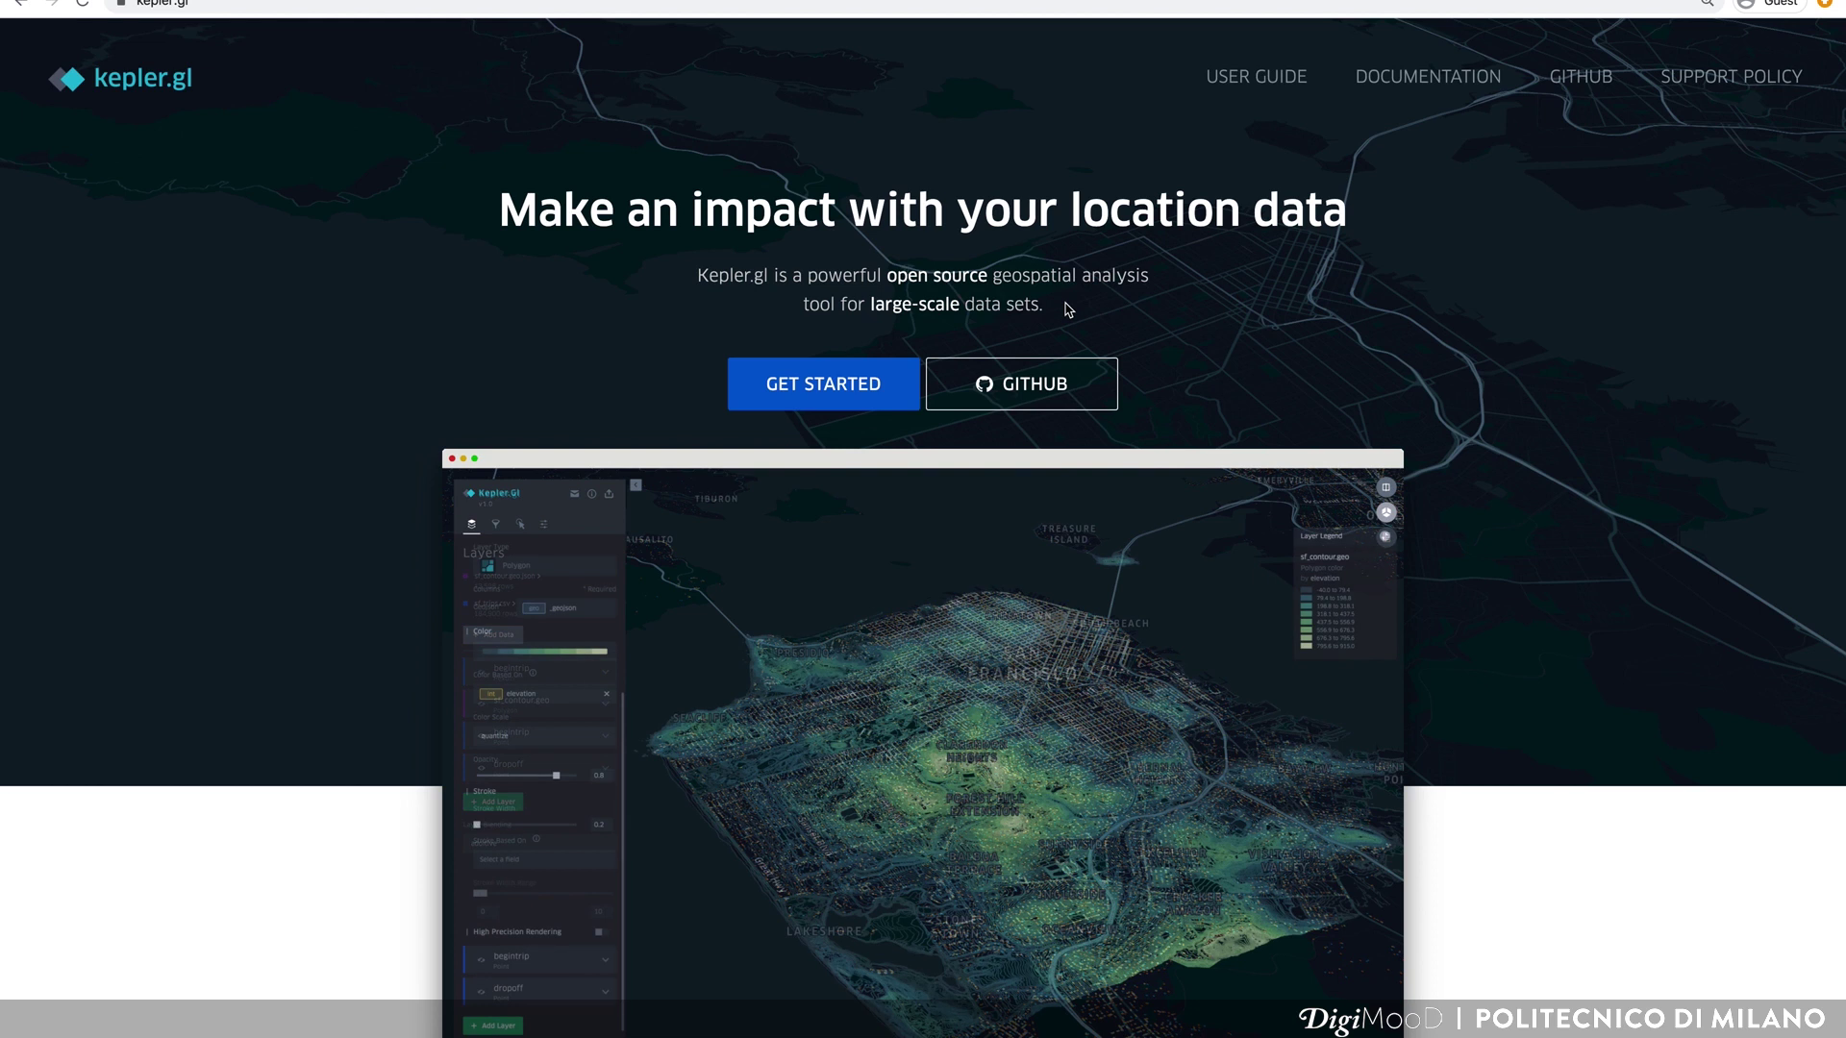
{"action": "scroll", "coordinate": [1069, 309], "scroll_direction": "down", "scroll_amount": 1}
{"action": "scroll", "coordinate": [1068, 309], "scroll_direction": "down", "scroll_amount": 1}
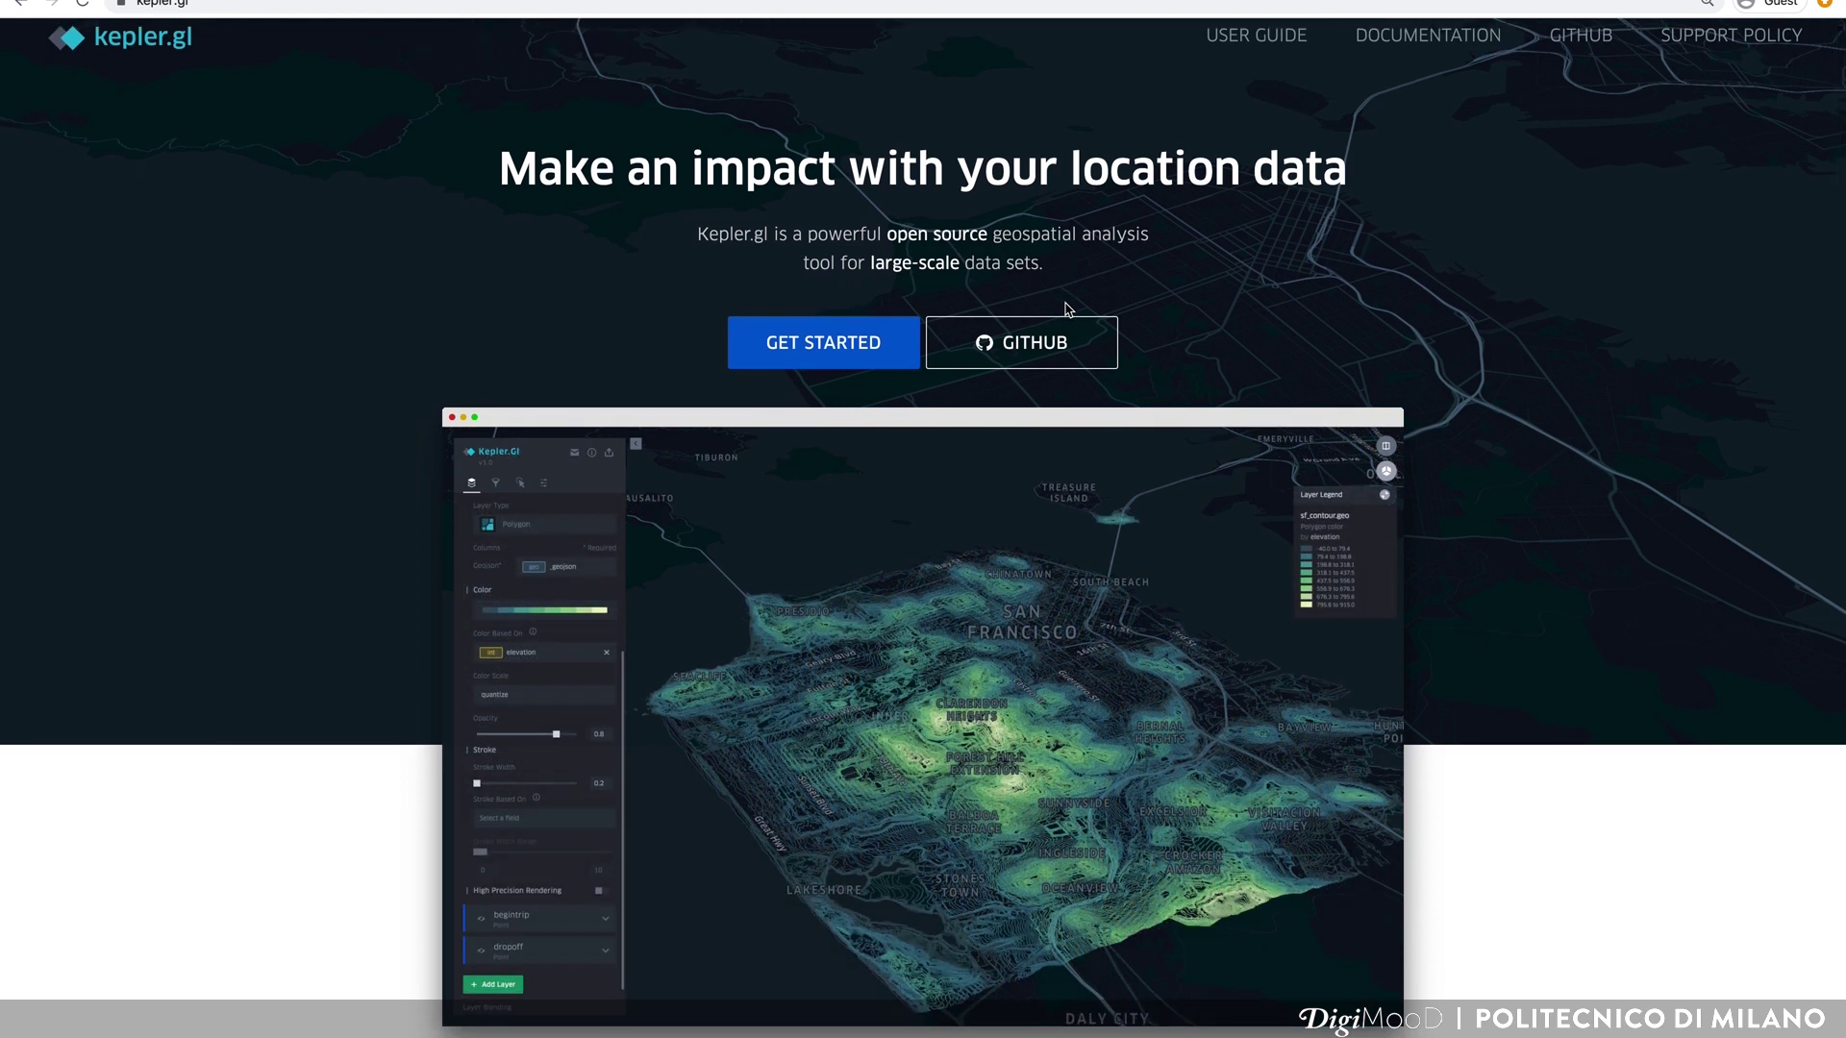
{"action": "scroll", "coordinate": [1064, 309], "scroll_direction": "down", "scroll_amount": 10}
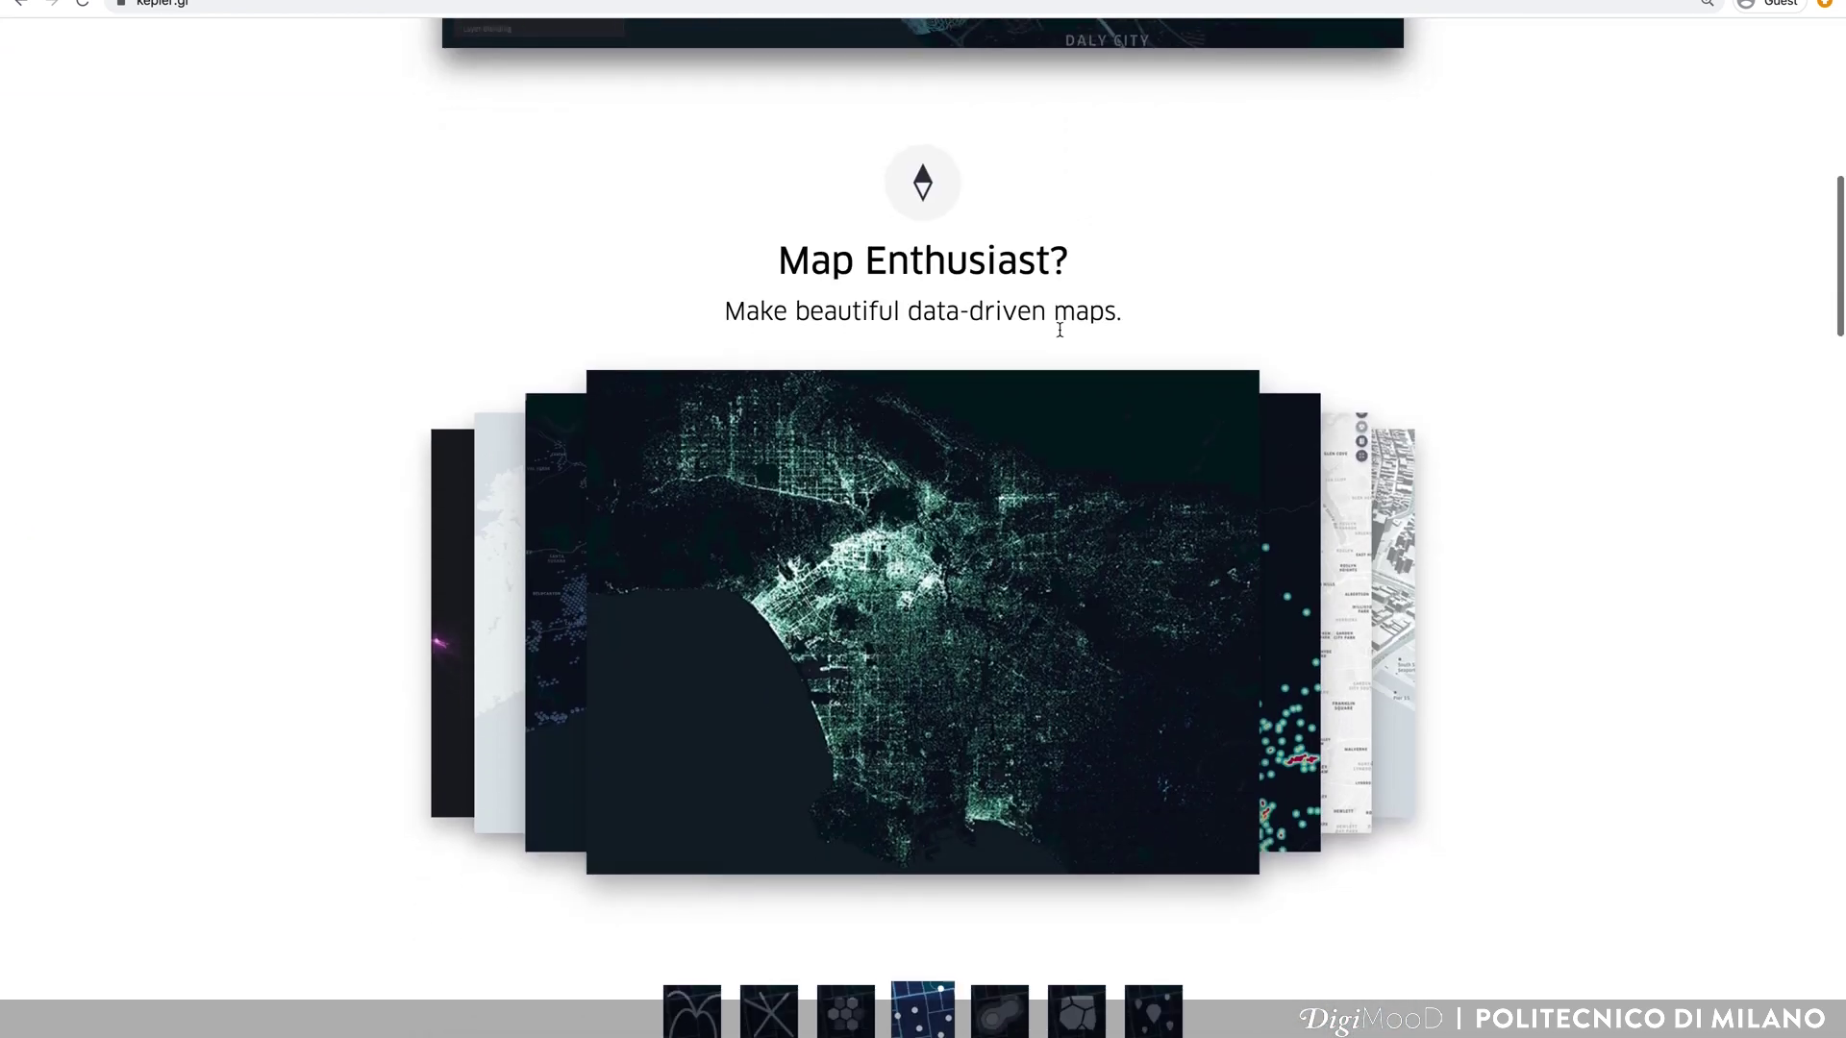
{"action": "left_click", "coordinate": [1303, 565]}
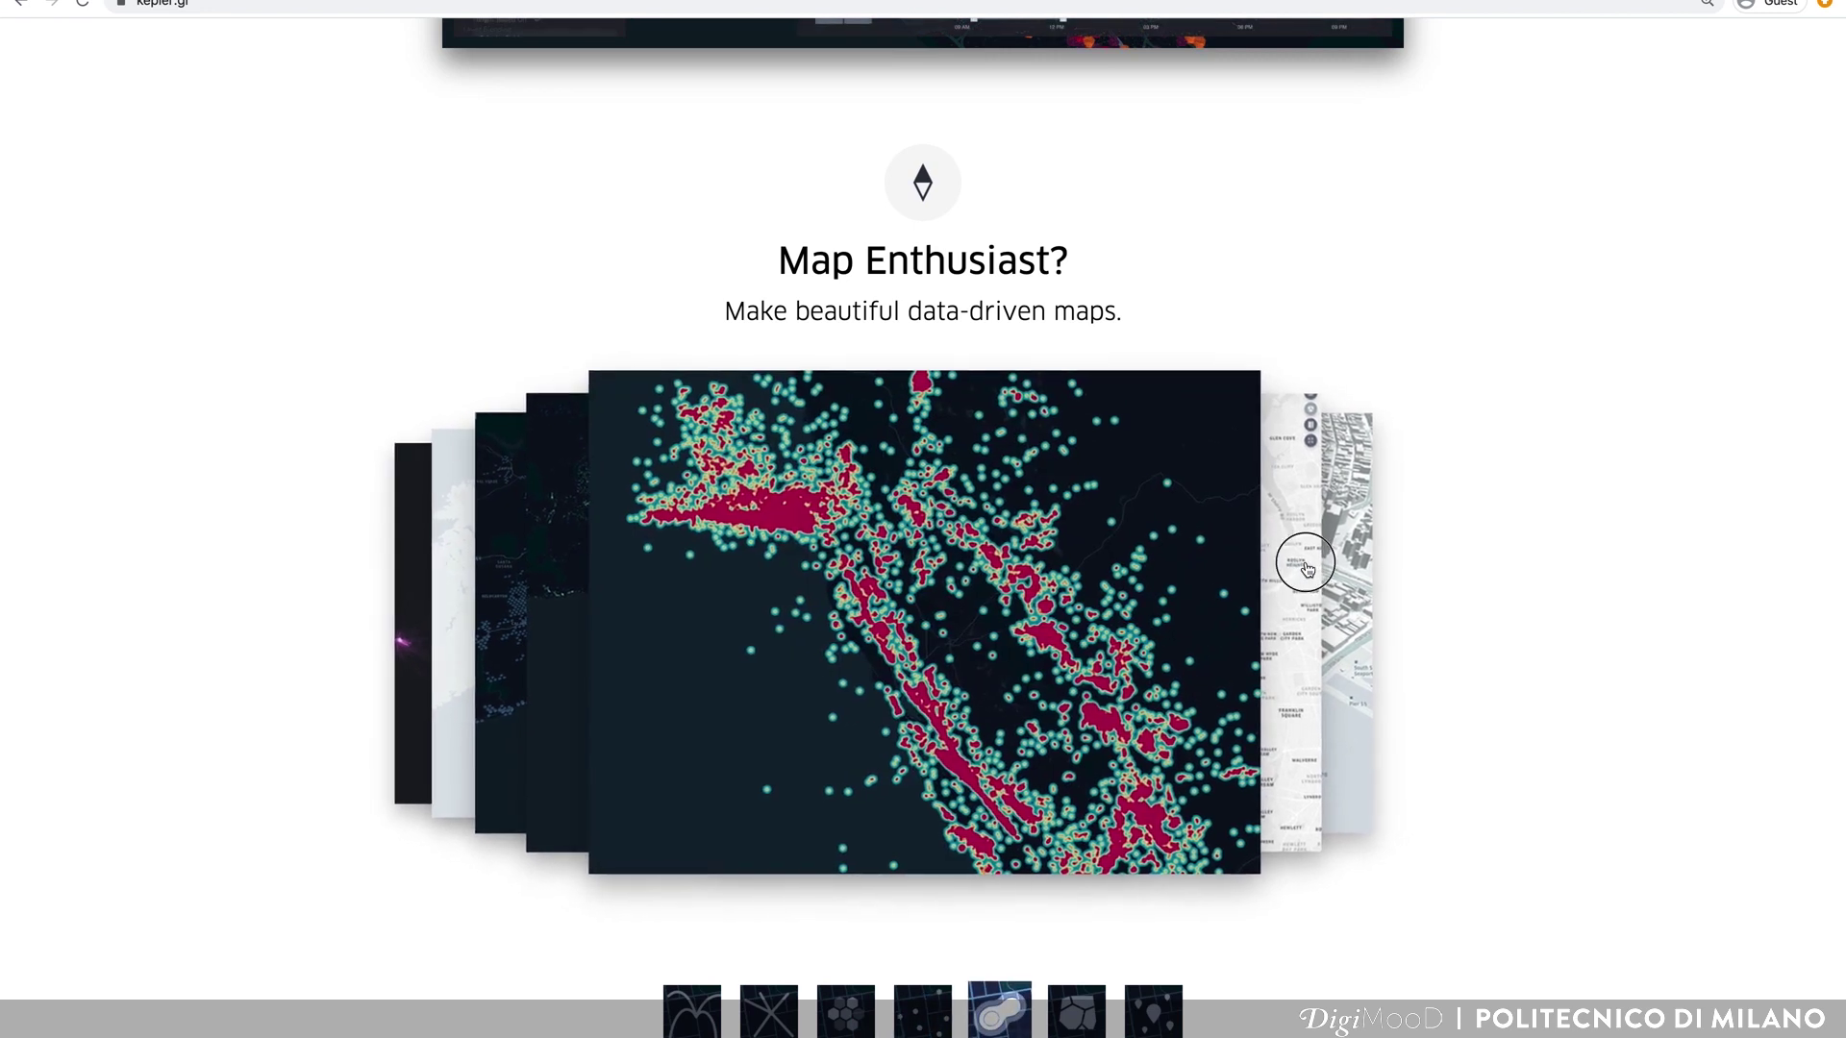
{"action": "left_click", "coordinate": [1305, 567]}
{"action": "left_click", "coordinate": [1308, 570]}
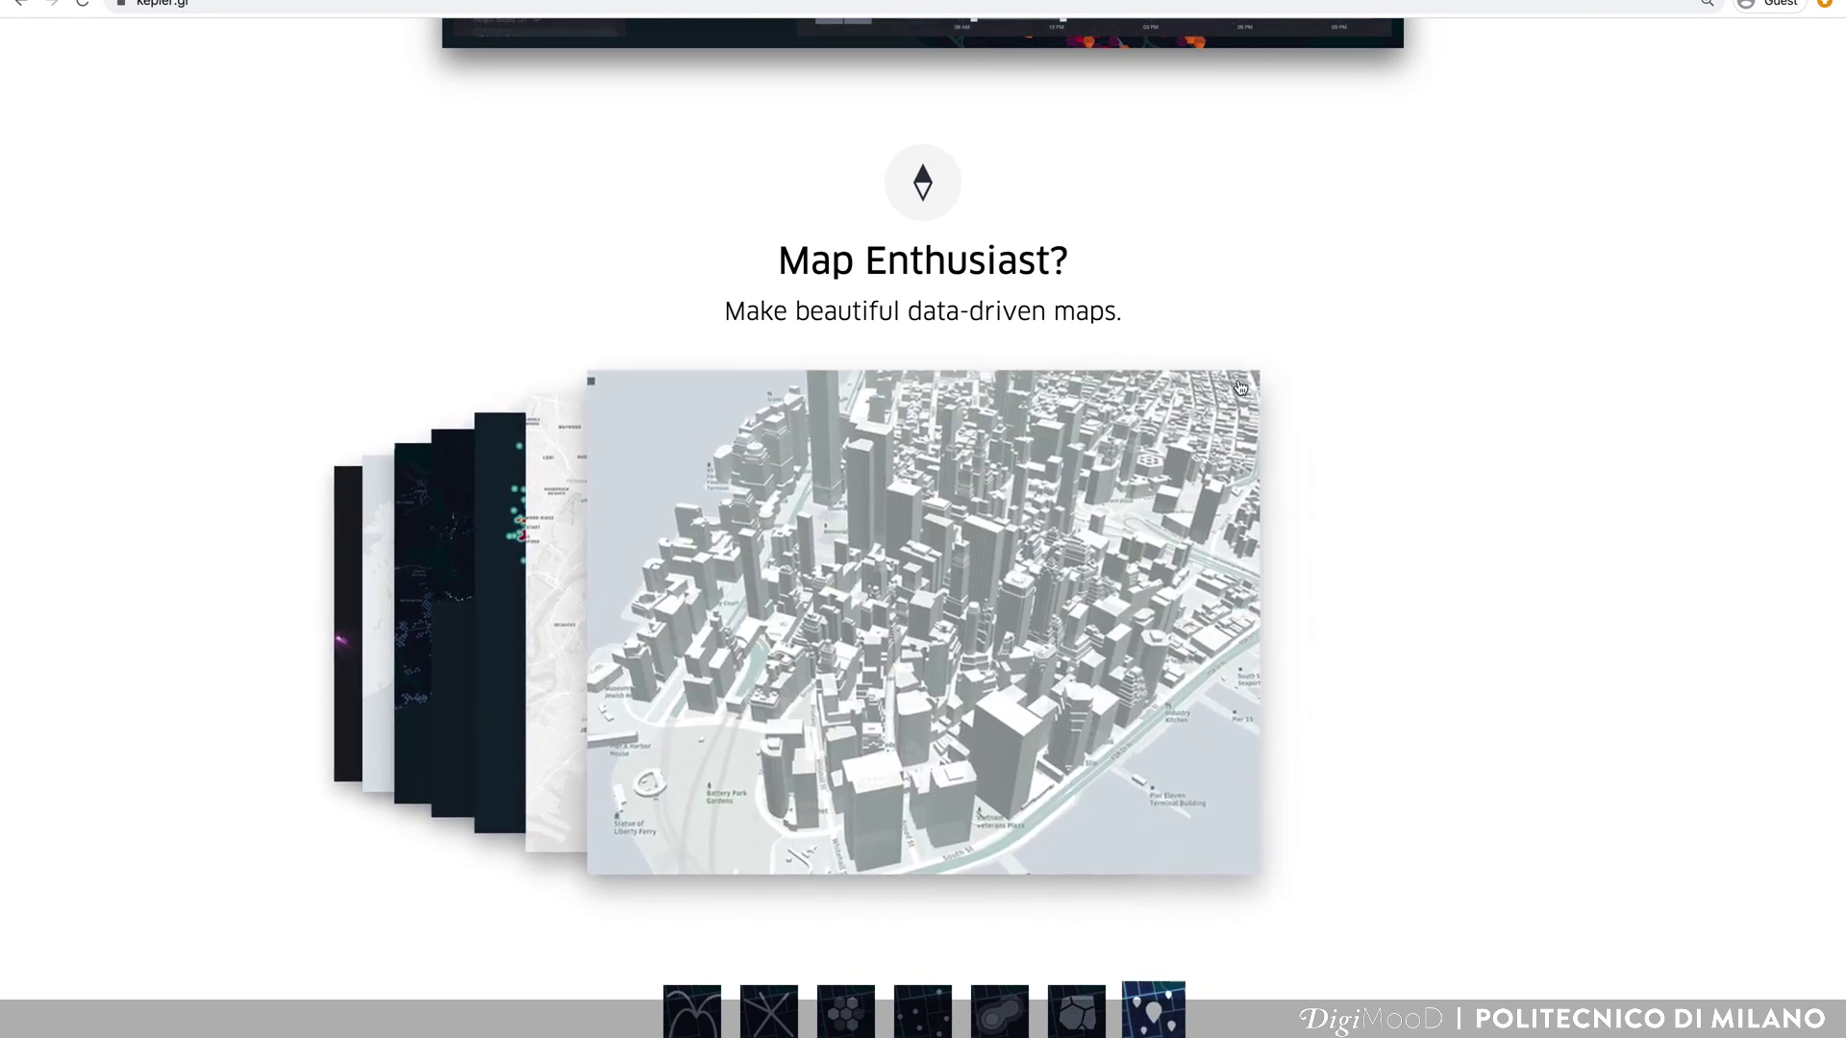
{"action": "scroll", "coordinate": [1240, 387], "scroll_direction": "up", "scroll_amount": 8}
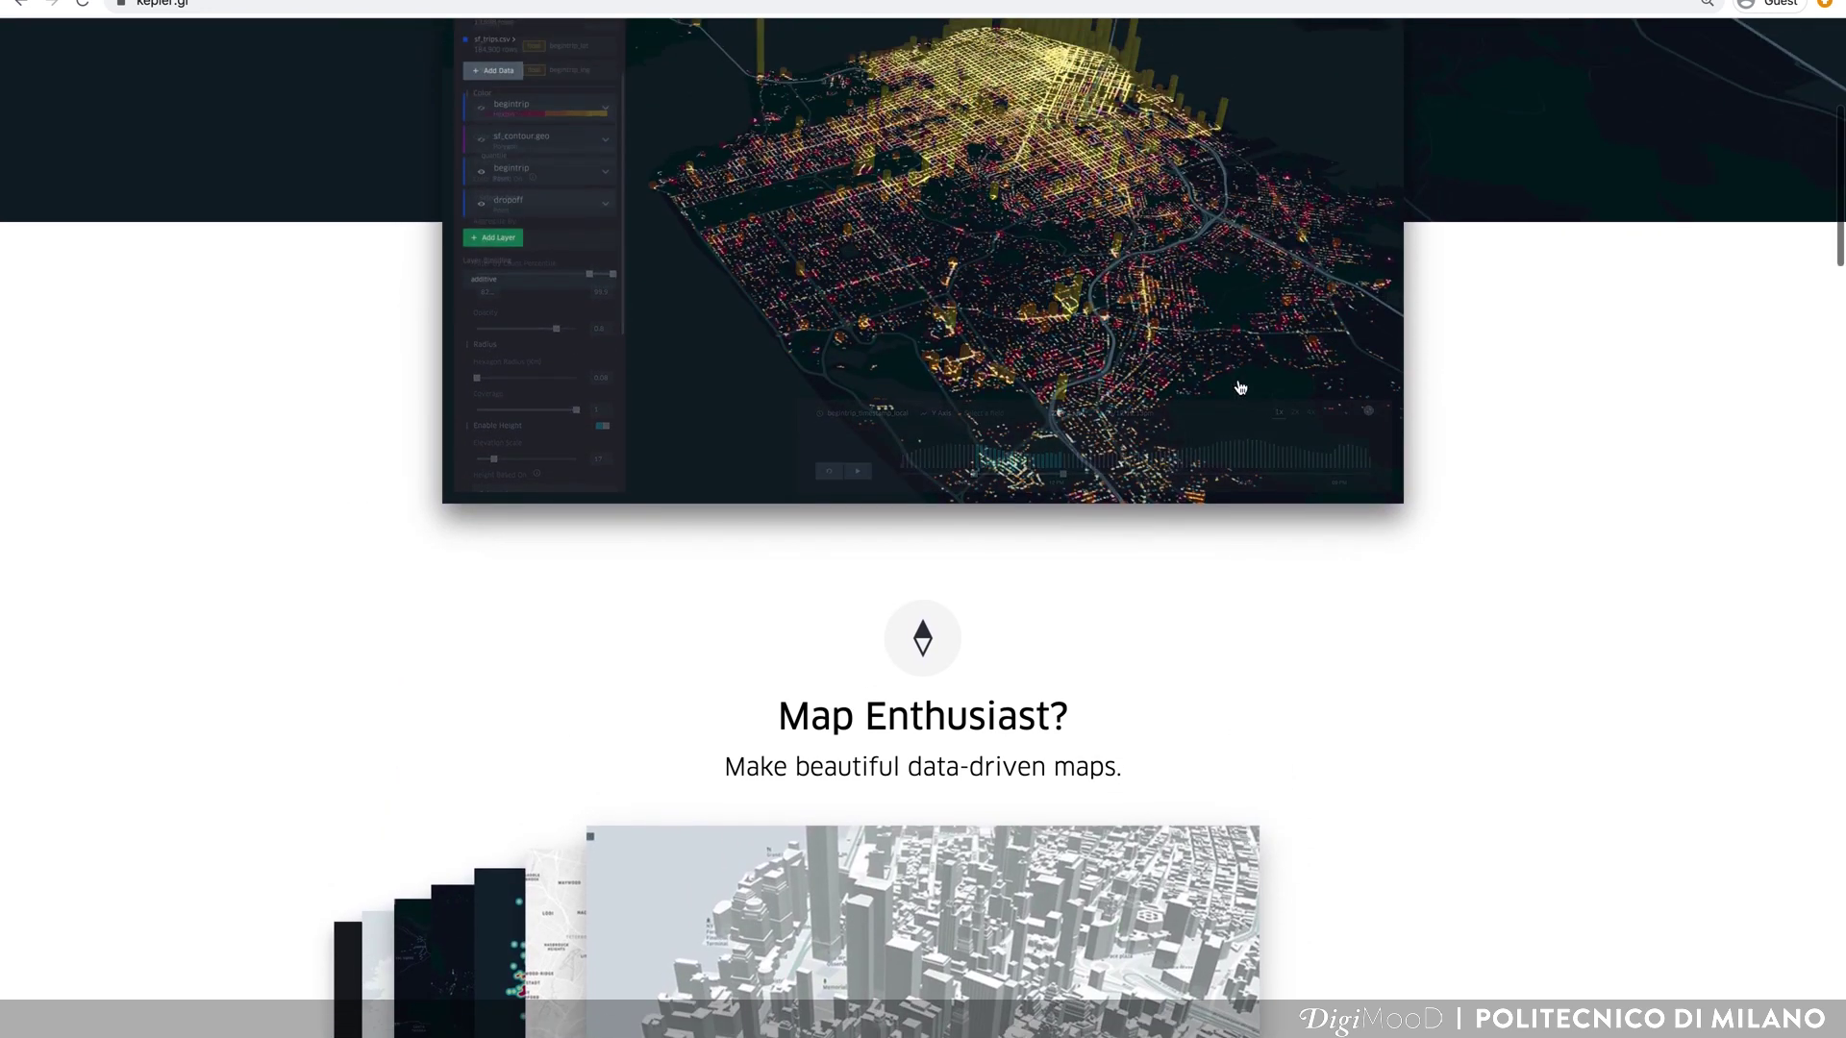
{"action": "scroll", "coordinate": [1240, 387], "scroll_direction": "up", "scroll_amount": 2}
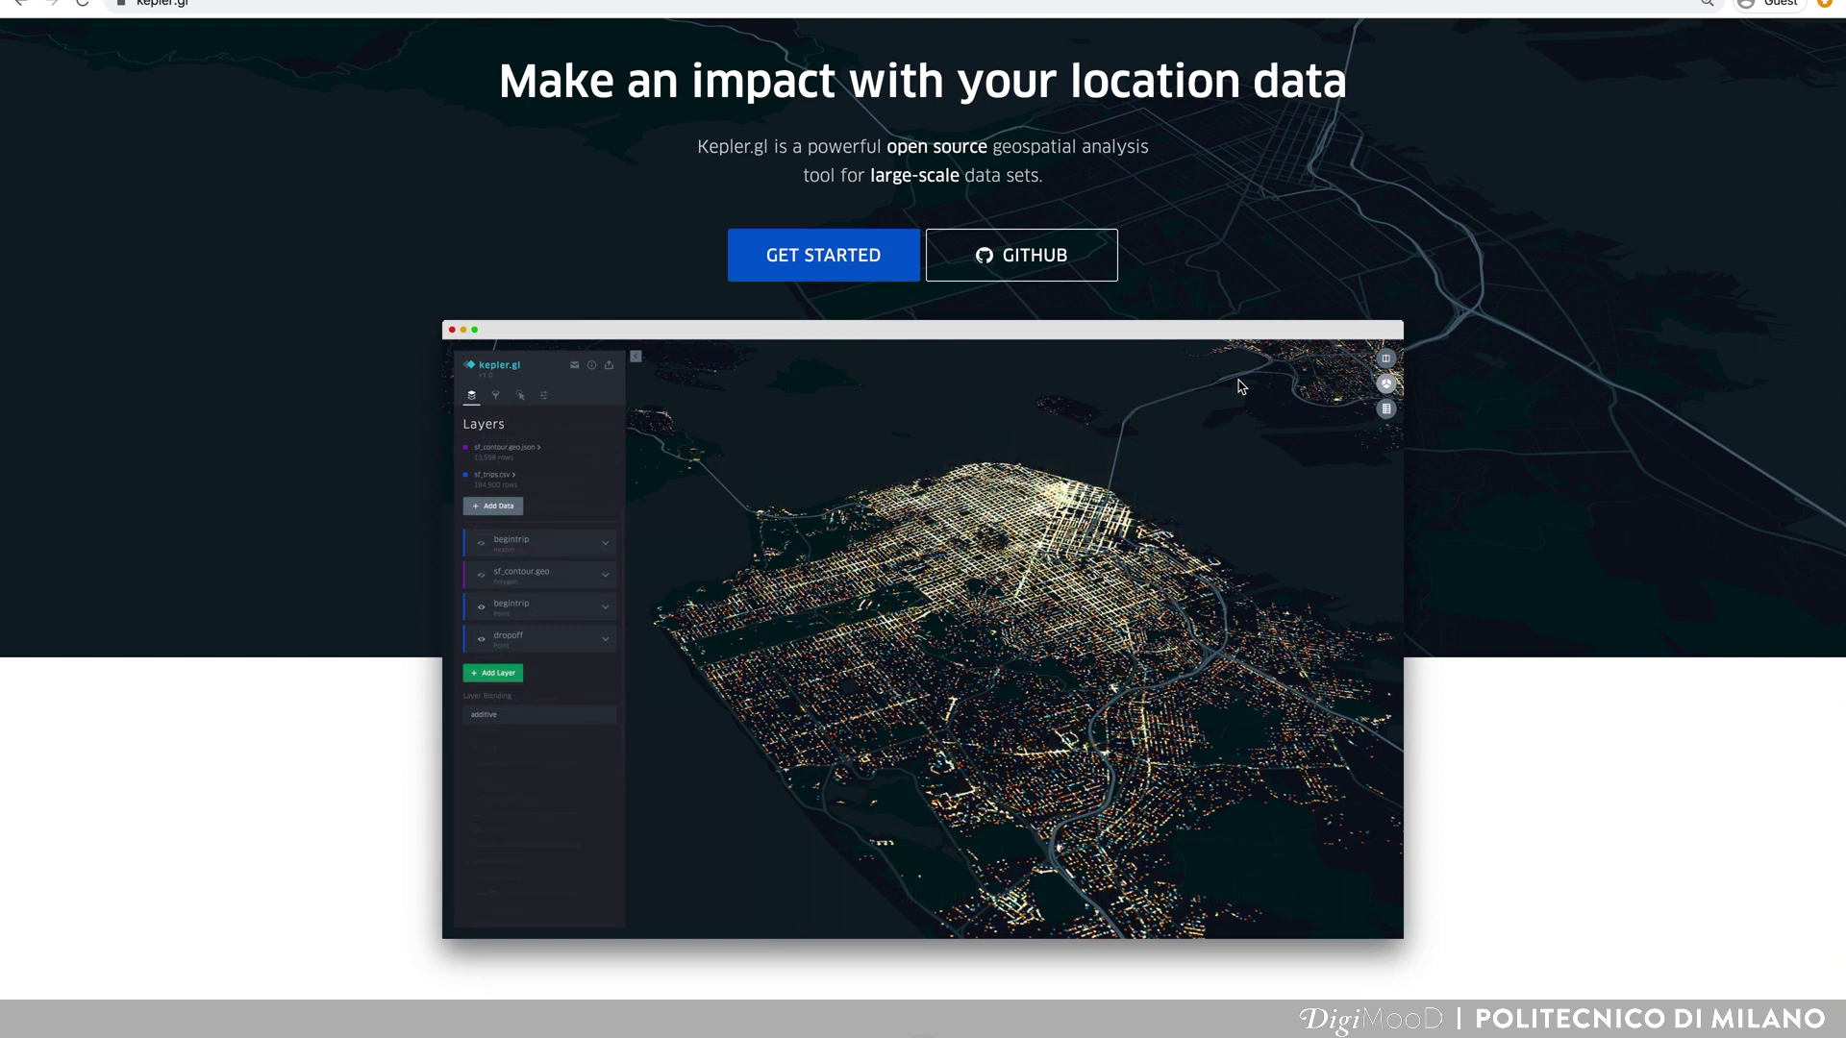
{"action": "scroll", "coordinate": [1000, 227], "scroll_direction": "up", "scroll_amount": 2}
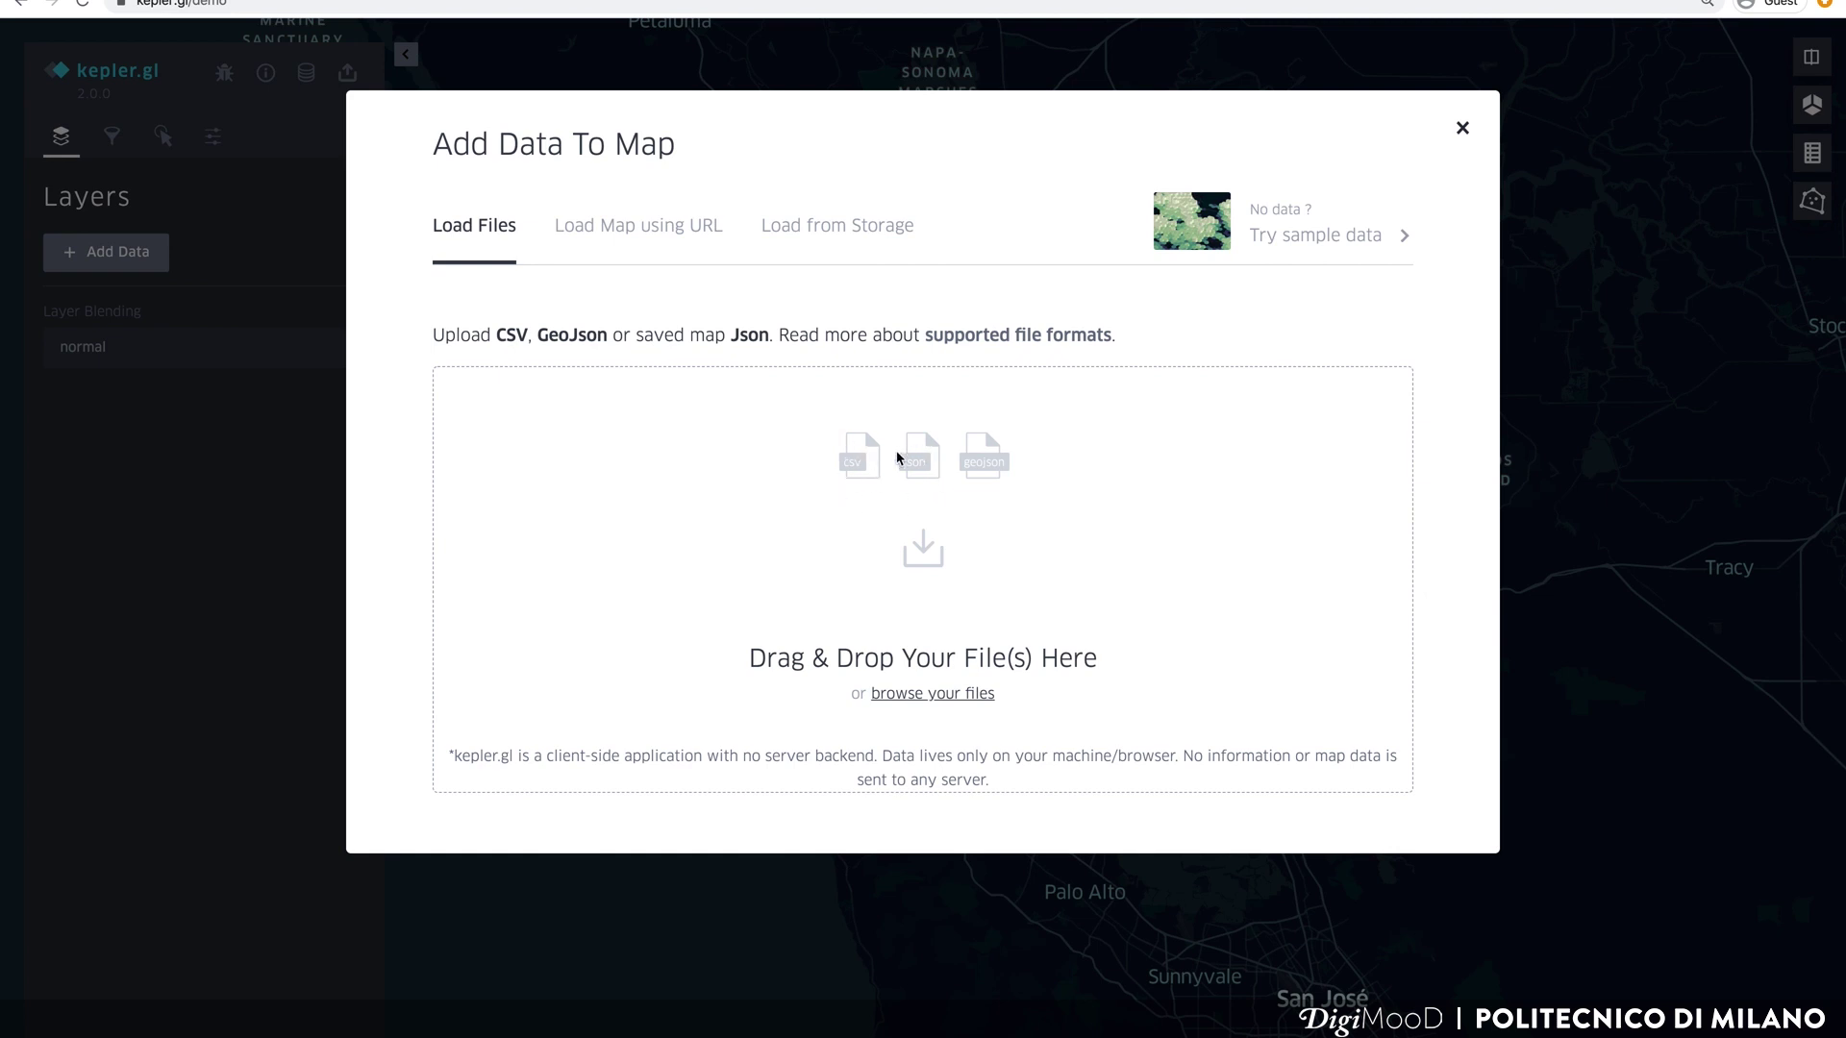
Step: Choose 01_CT_UFO-sightings.csv from local files and load it into kepler.gl
{"action": "left_click", "coordinate": [958, 697]}
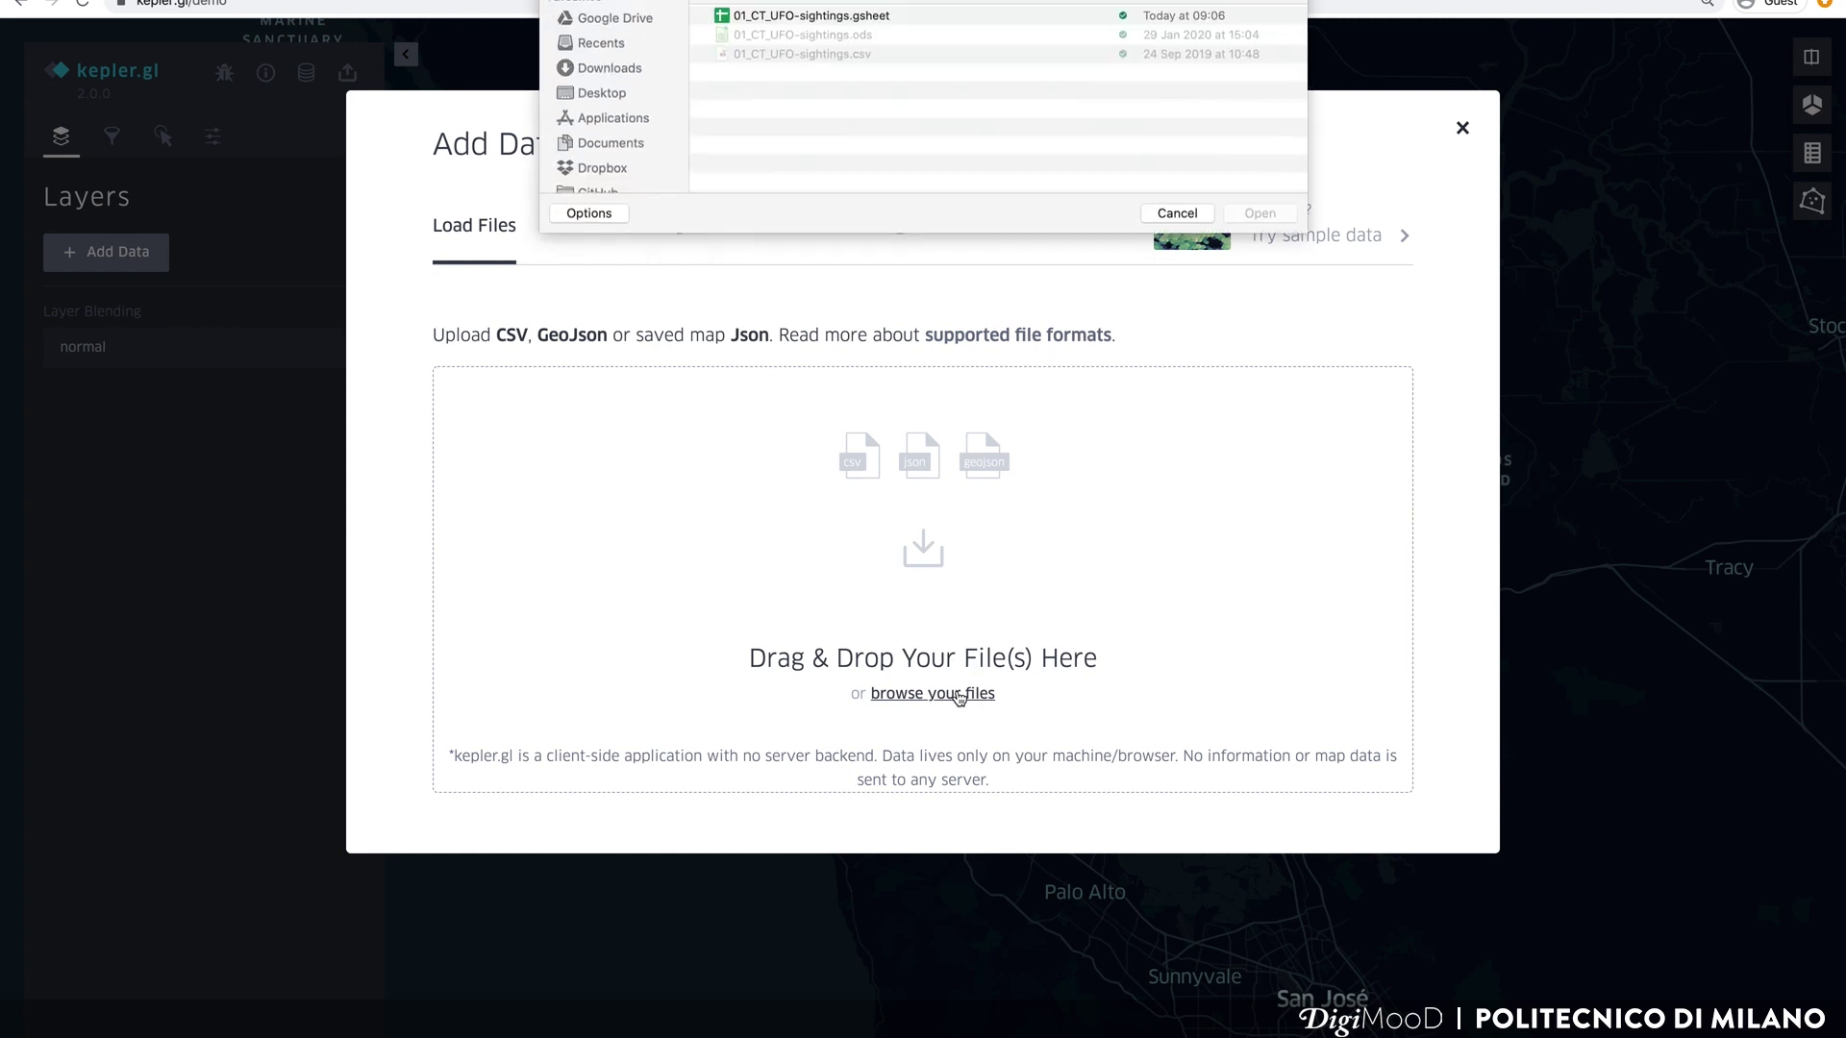
{"action": "left_click", "coordinate": [838, 56]}
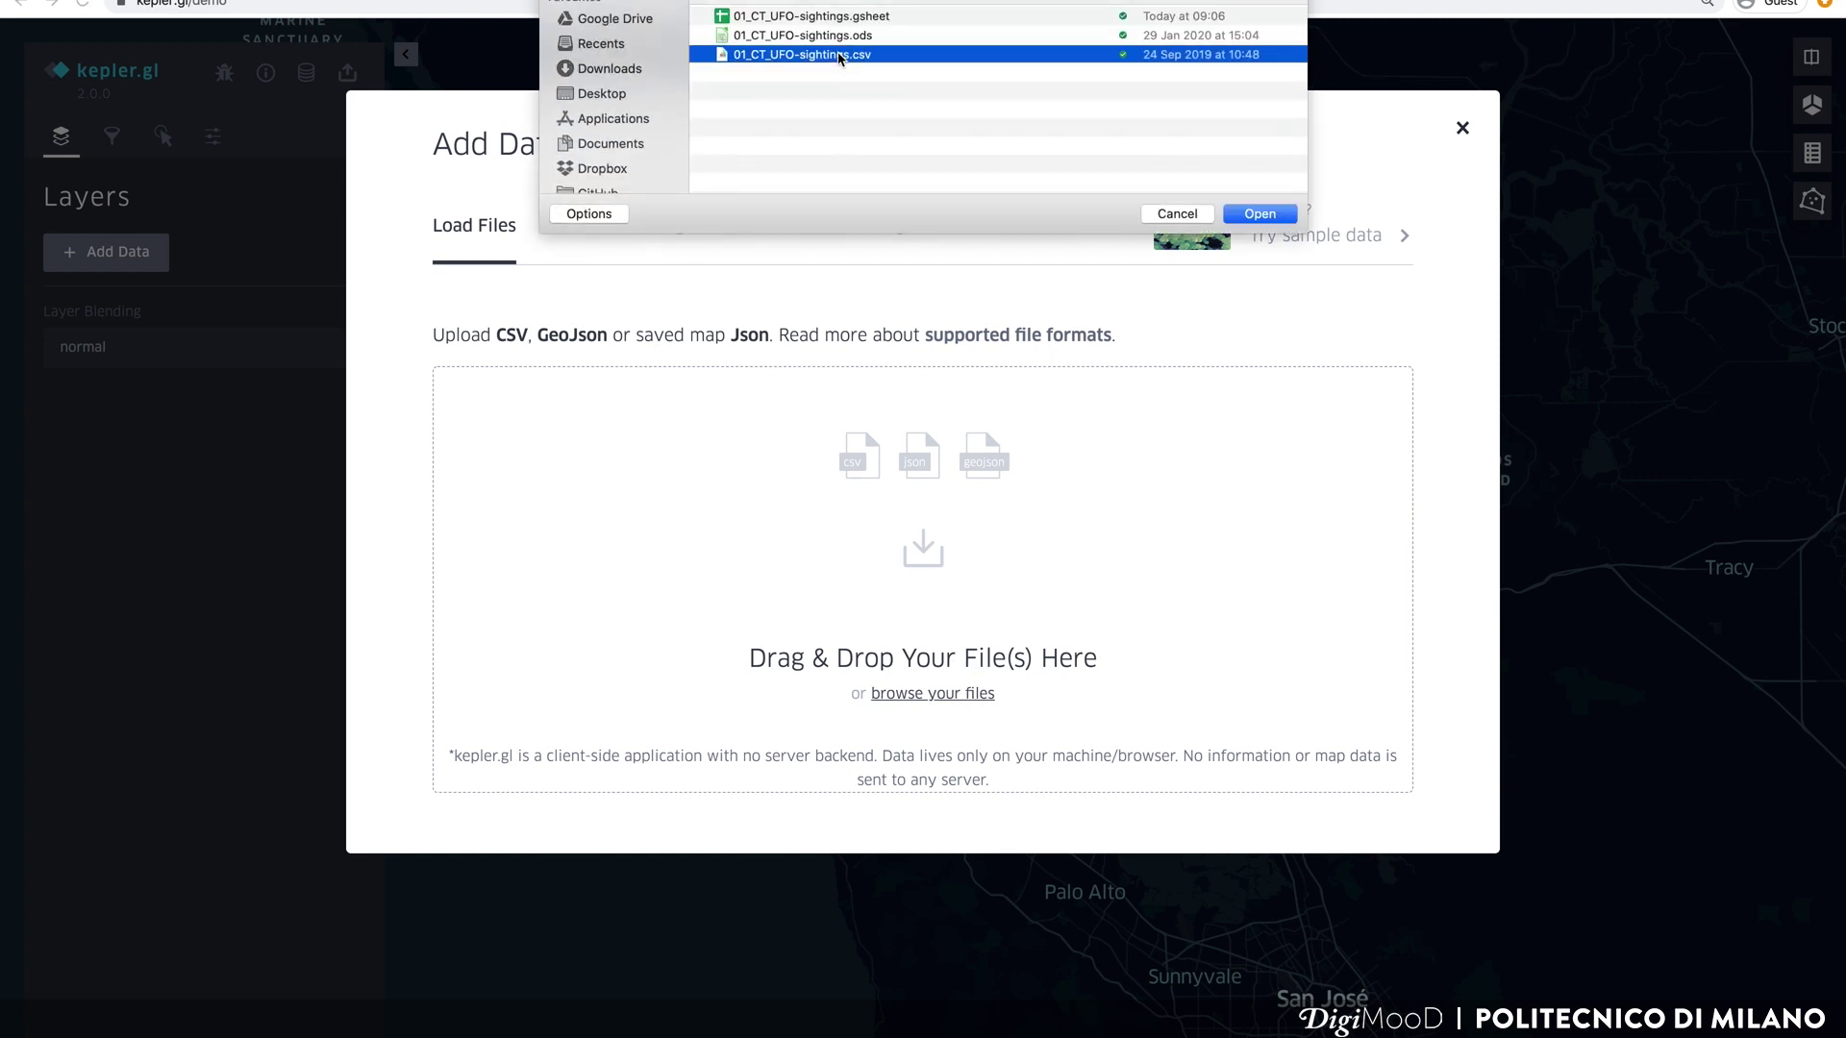
{"action": "left_click", "coordinate": [1259, 215]}
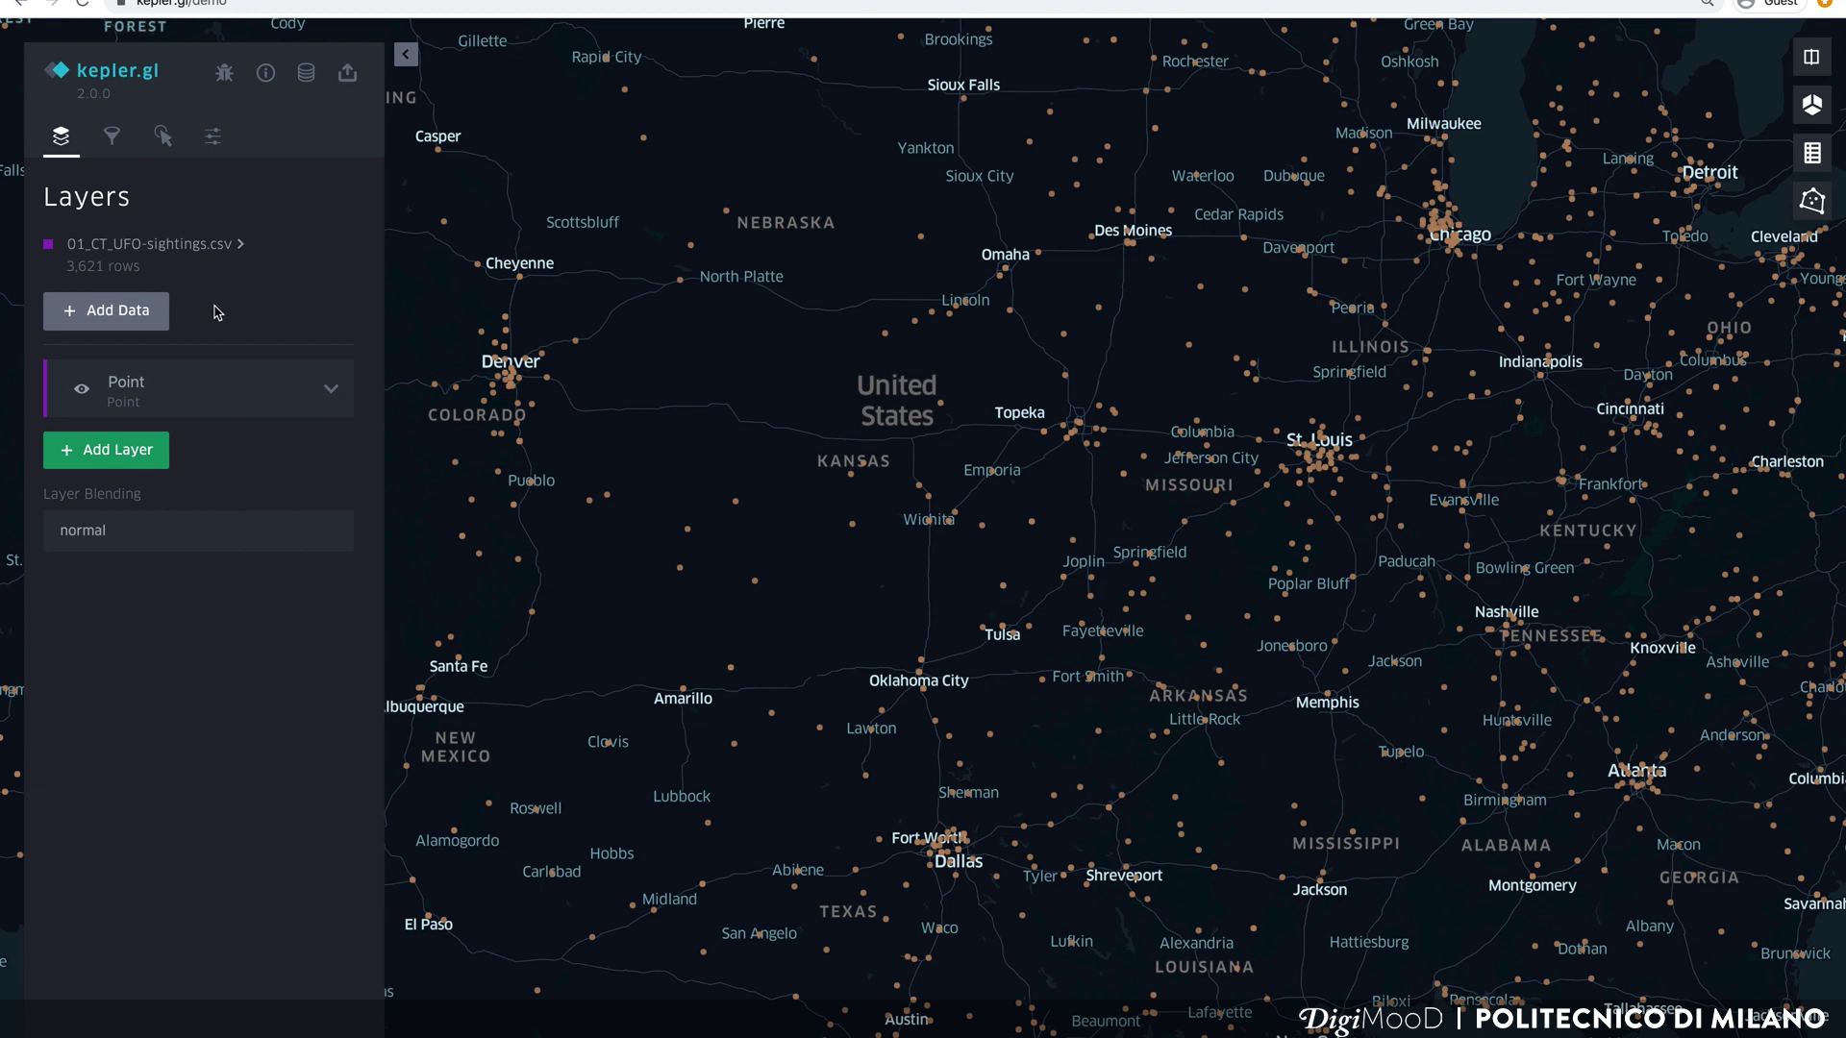
Step: Let the 3,621-row sightings dataset finish loading as a Point layer and reveal its data table icon
{"action": "mouse_move", "coordinate": [238, 261]}
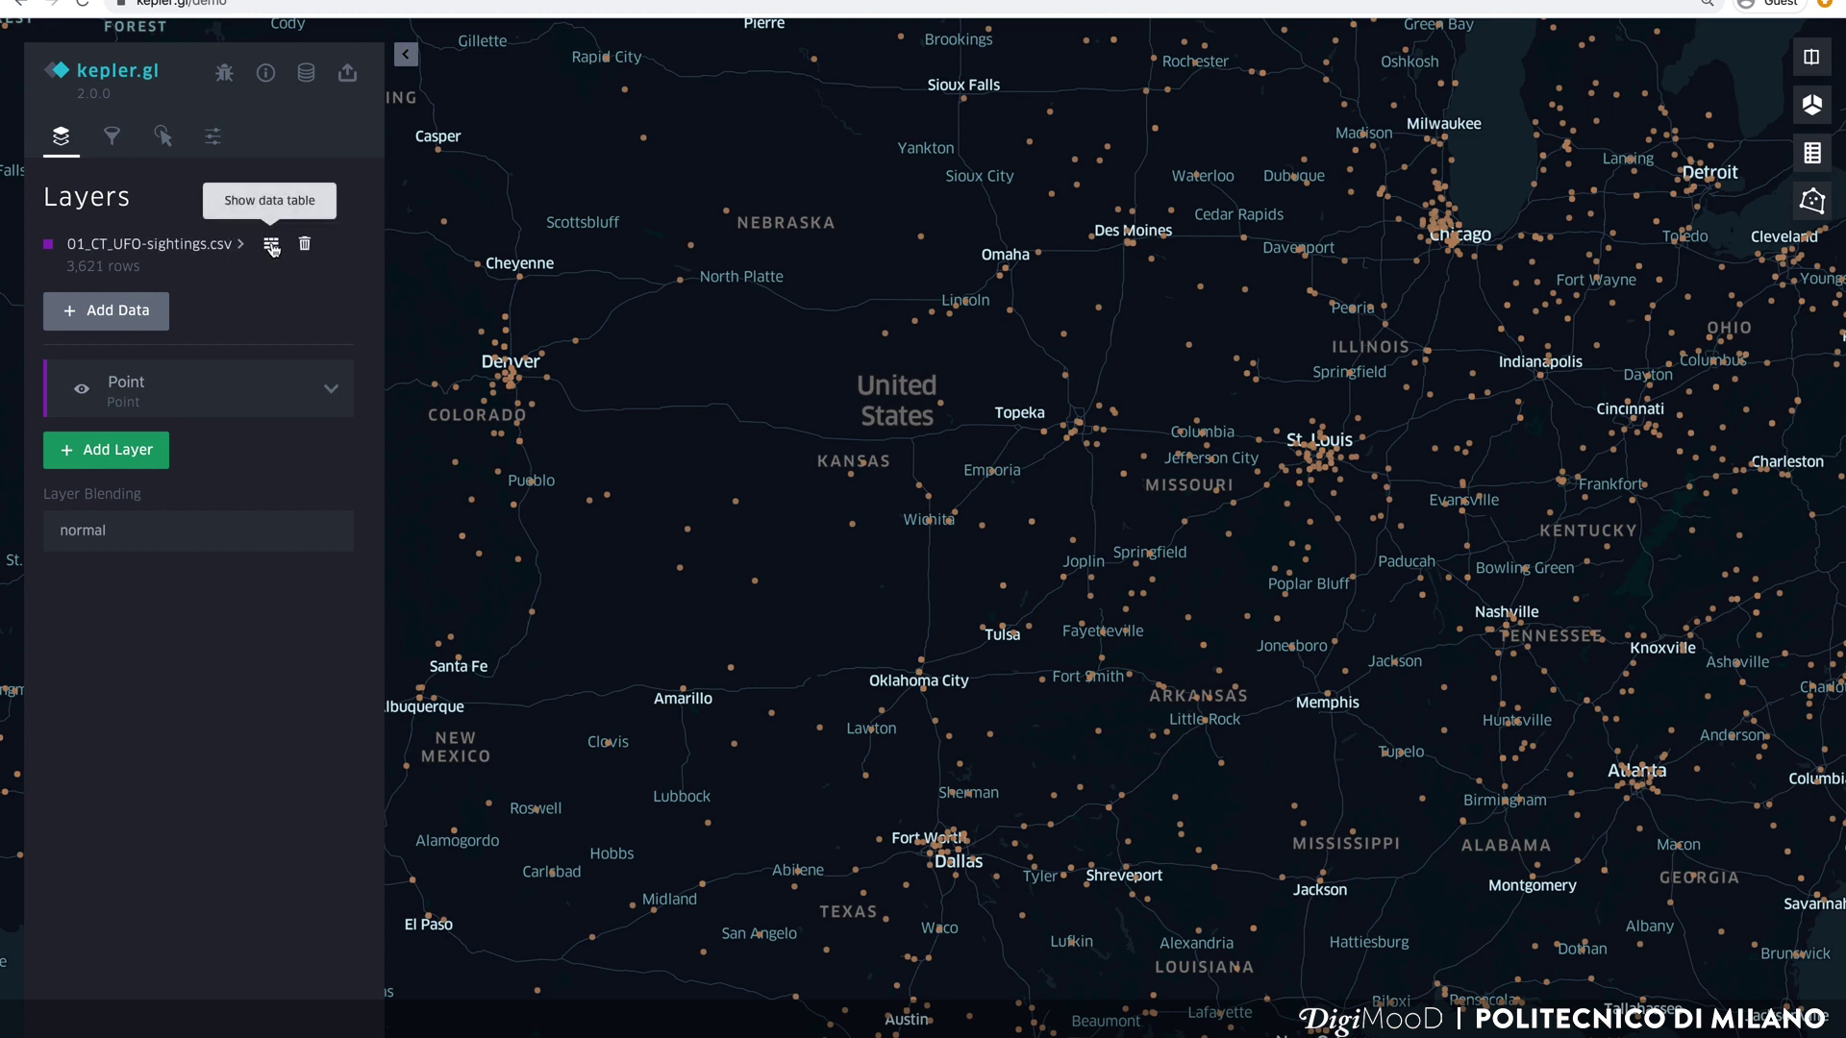
{"action": "left_click", "coordinate": [272, 246]}
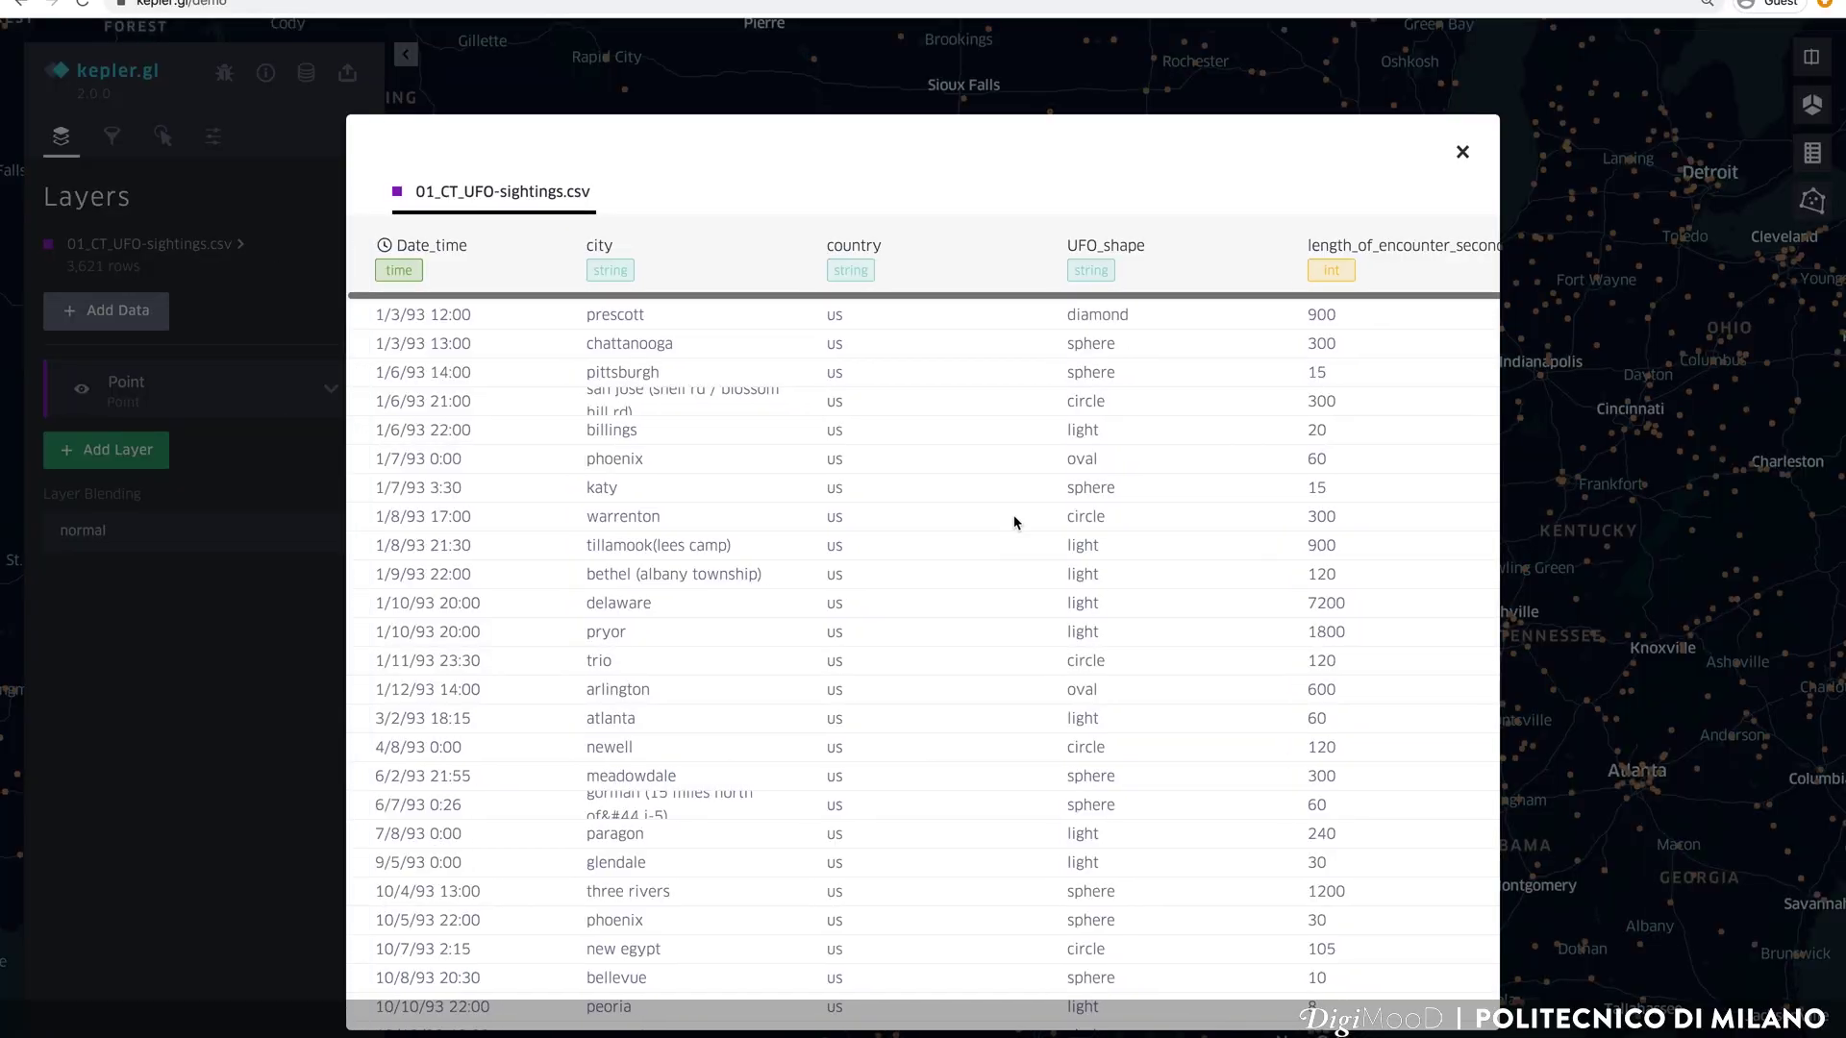
{"action": "scroll", "coordinate": [1015, 522], "scroll_direction": "down", "scroll_amount": 2}
{"action": "scroll", "coordinate": [1014, 522], "scroll_direction": "down", "scroll_amount": 5}
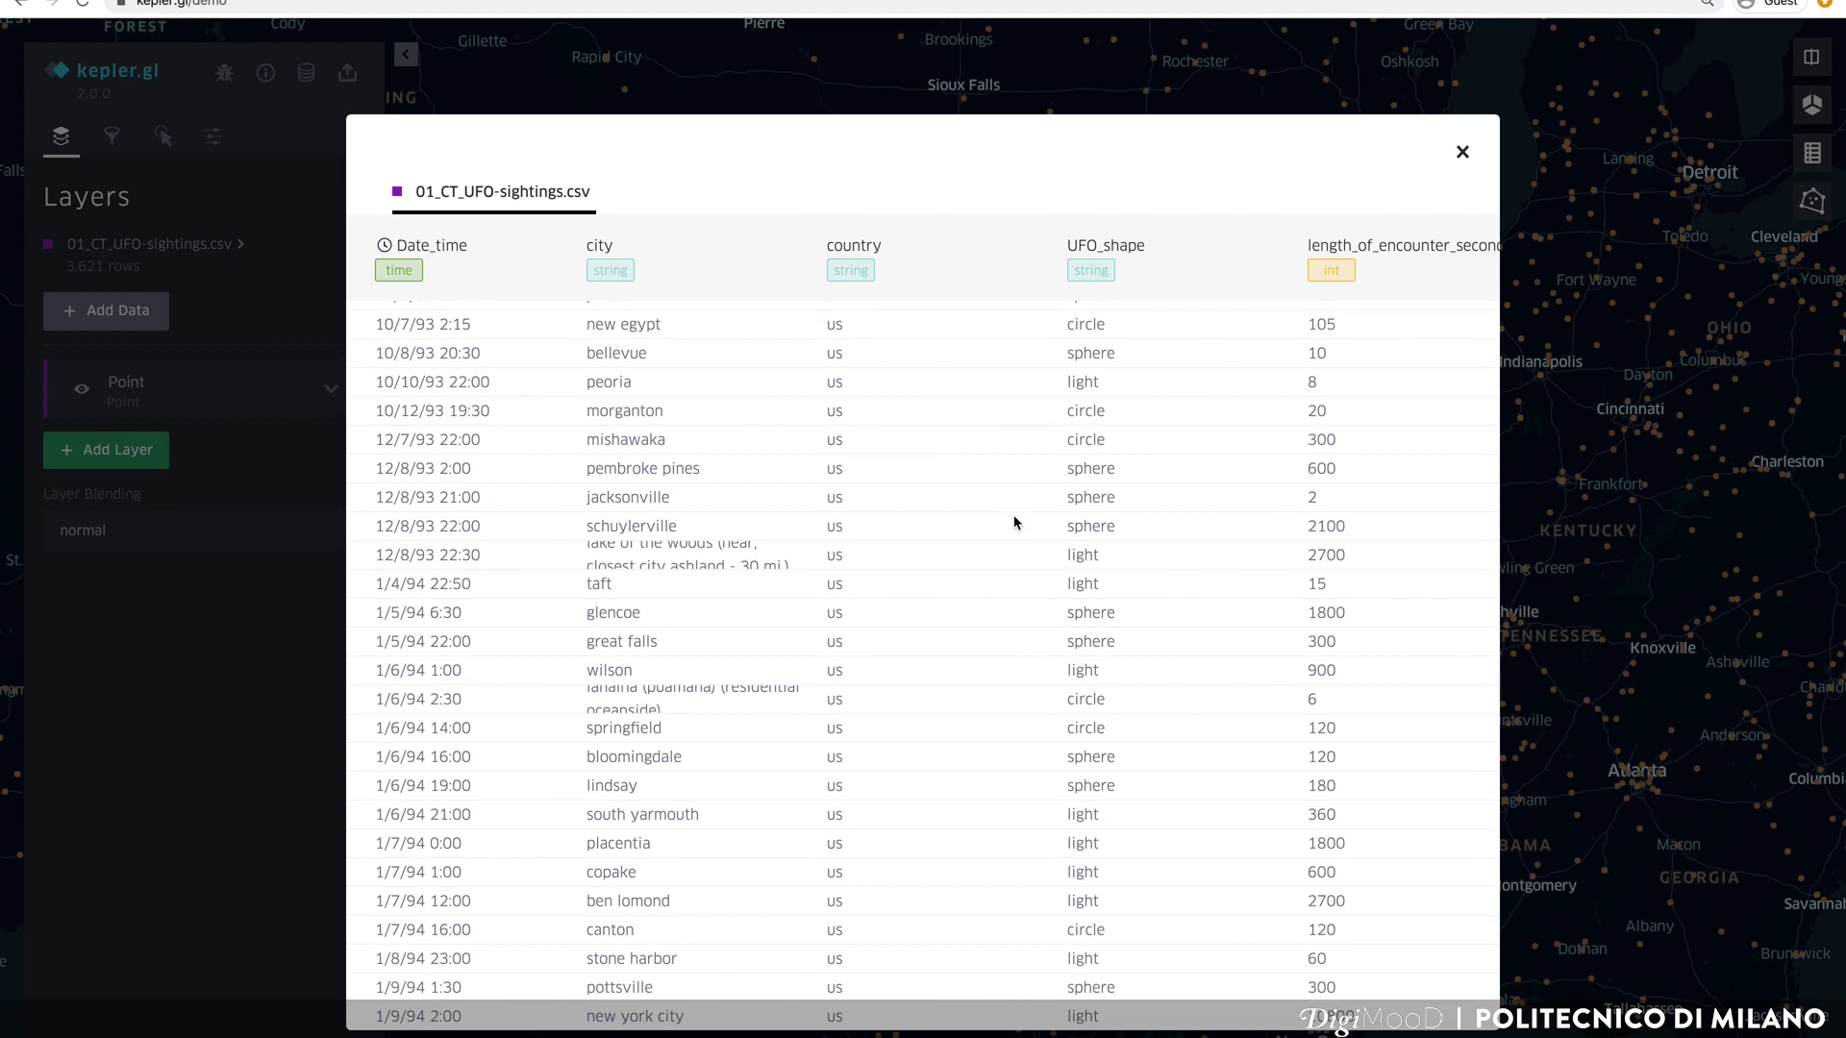
{"action": "scroll", "coordinate": [1014, 523], "scroll_direction": "down", "scroll_amount": 1}
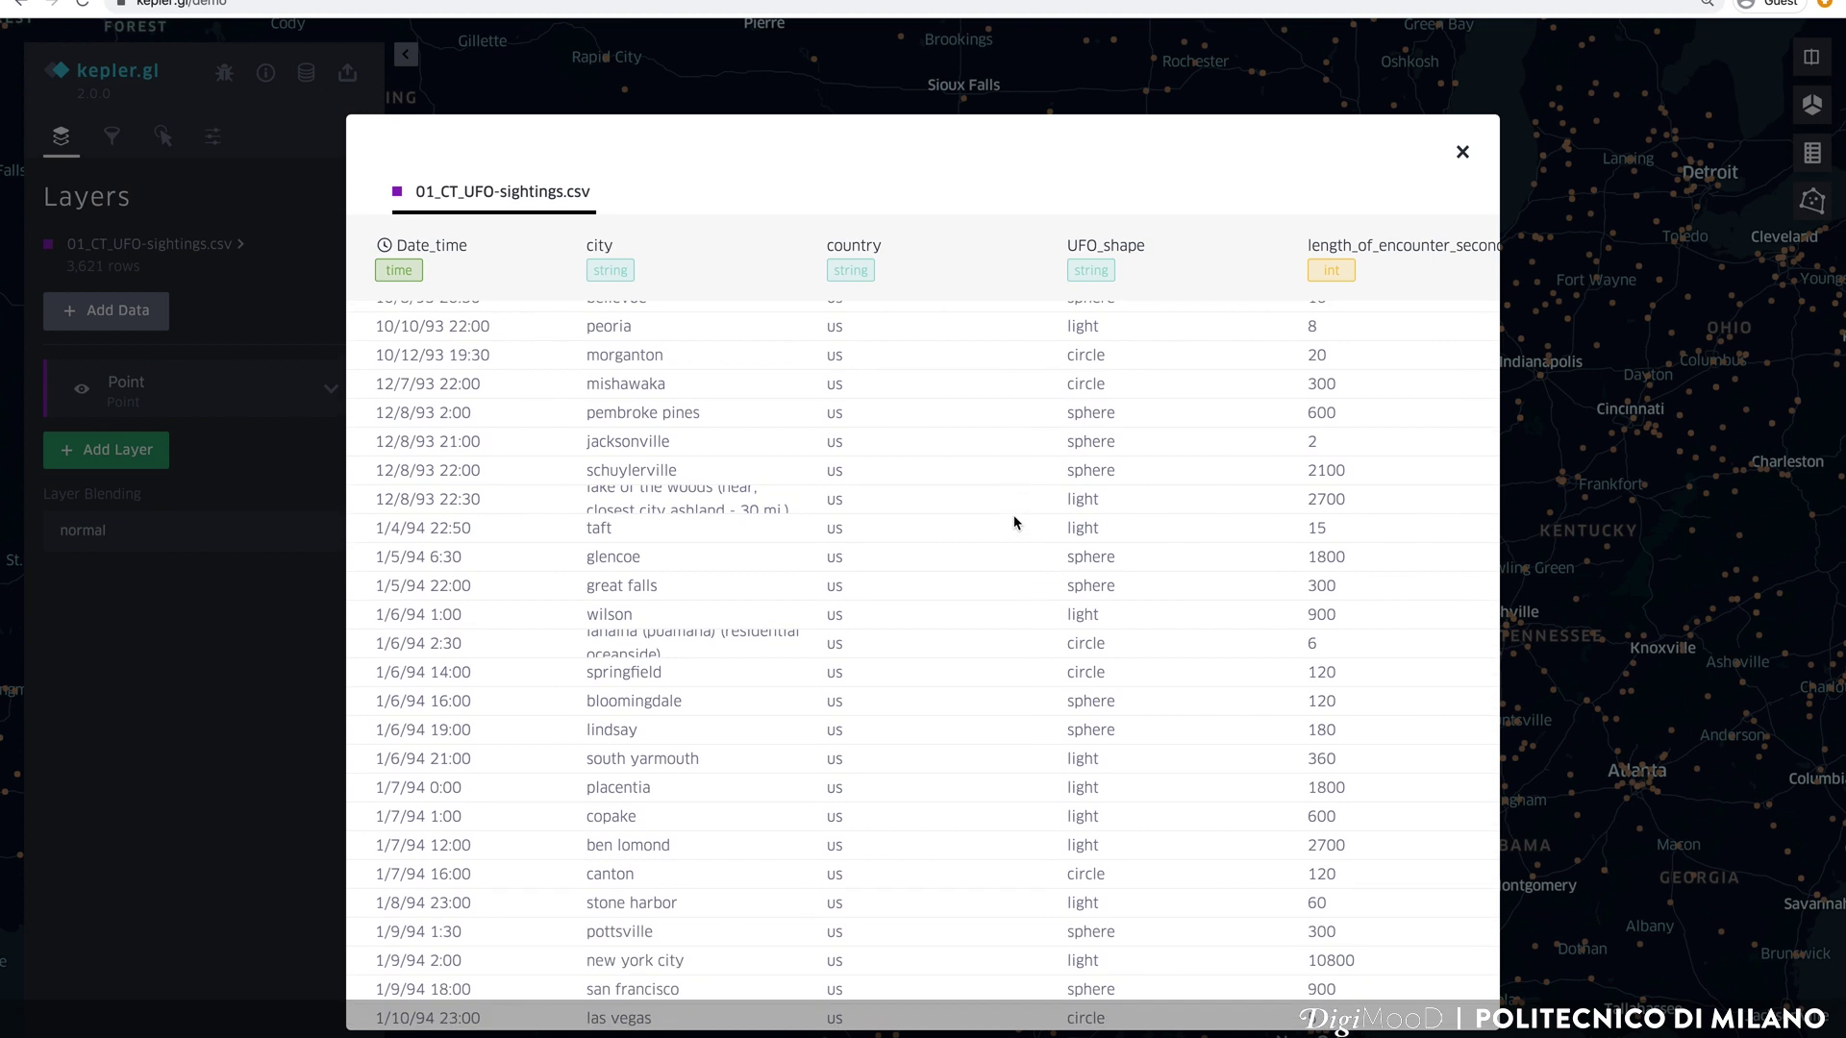
{"action": "scroll", "coordinate": [1015, 523], "scroll_direction": "up", "scroll_amount": 7}
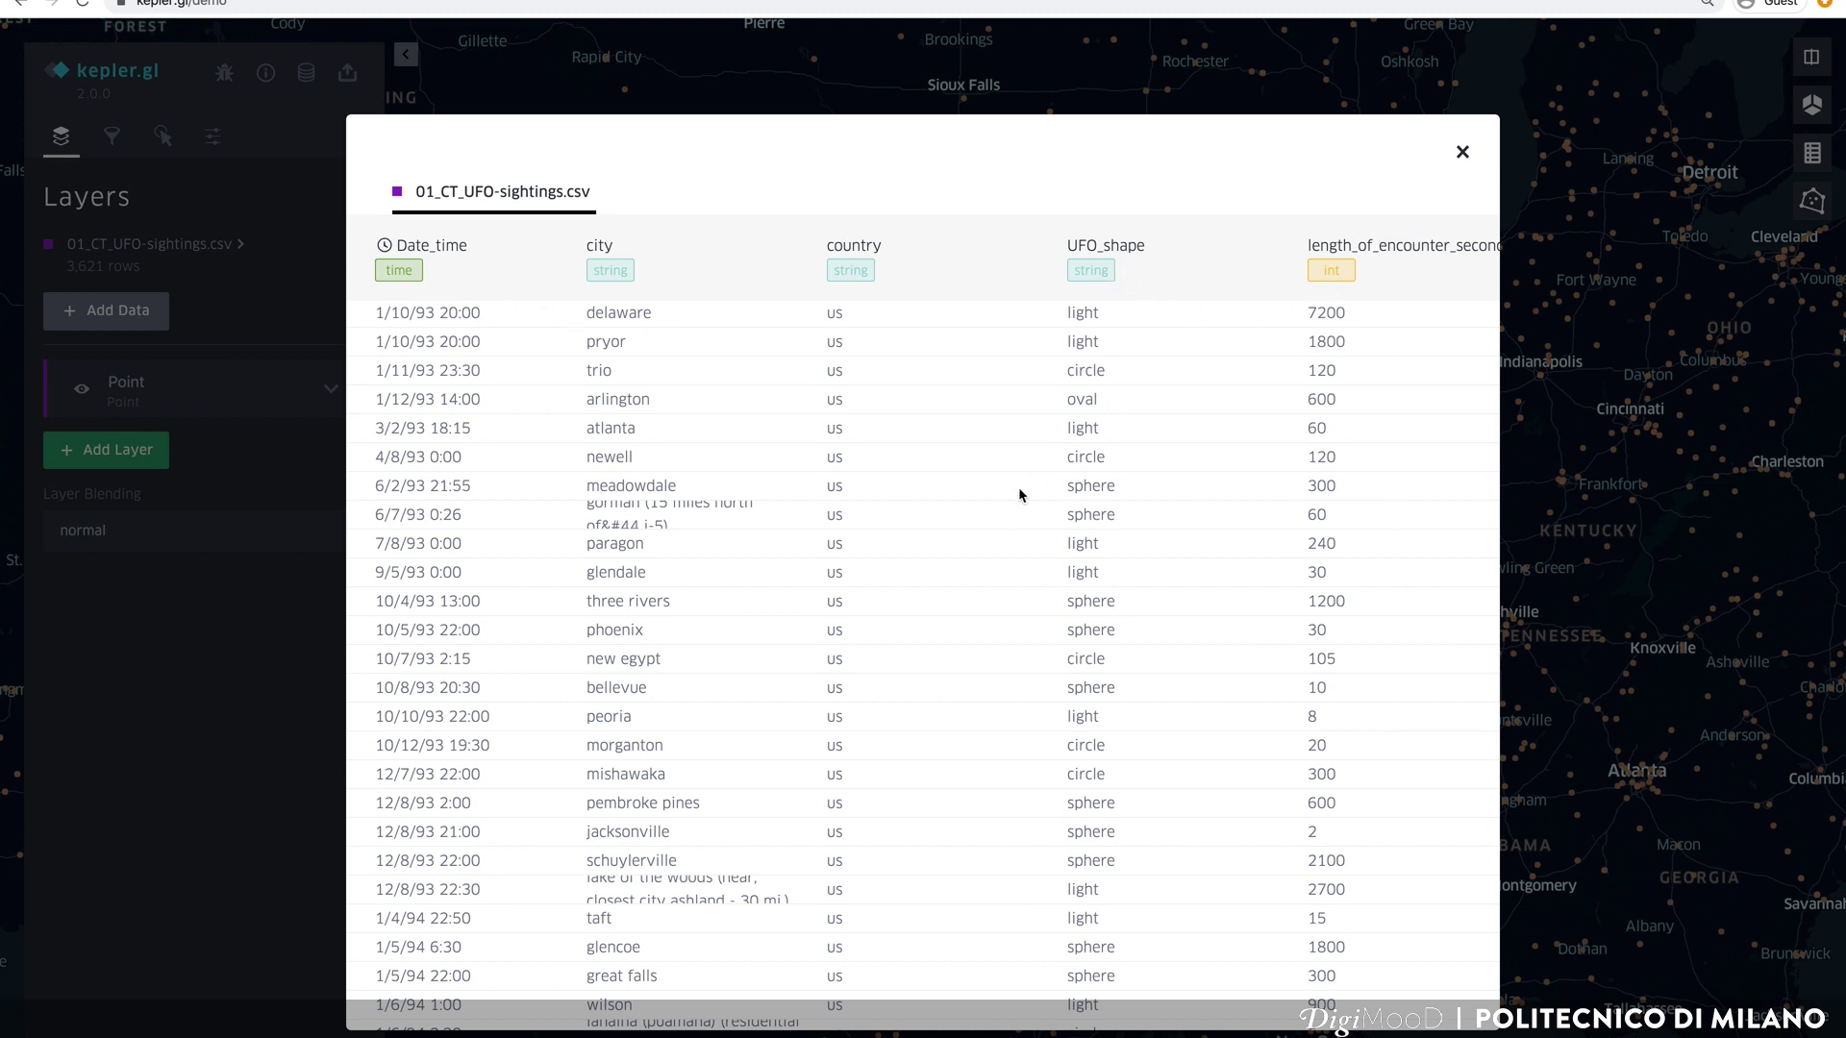
{"action": "scroll", "coordinate": [1019, 490], "scroll_direction": "up", "scroll_amount": 2}
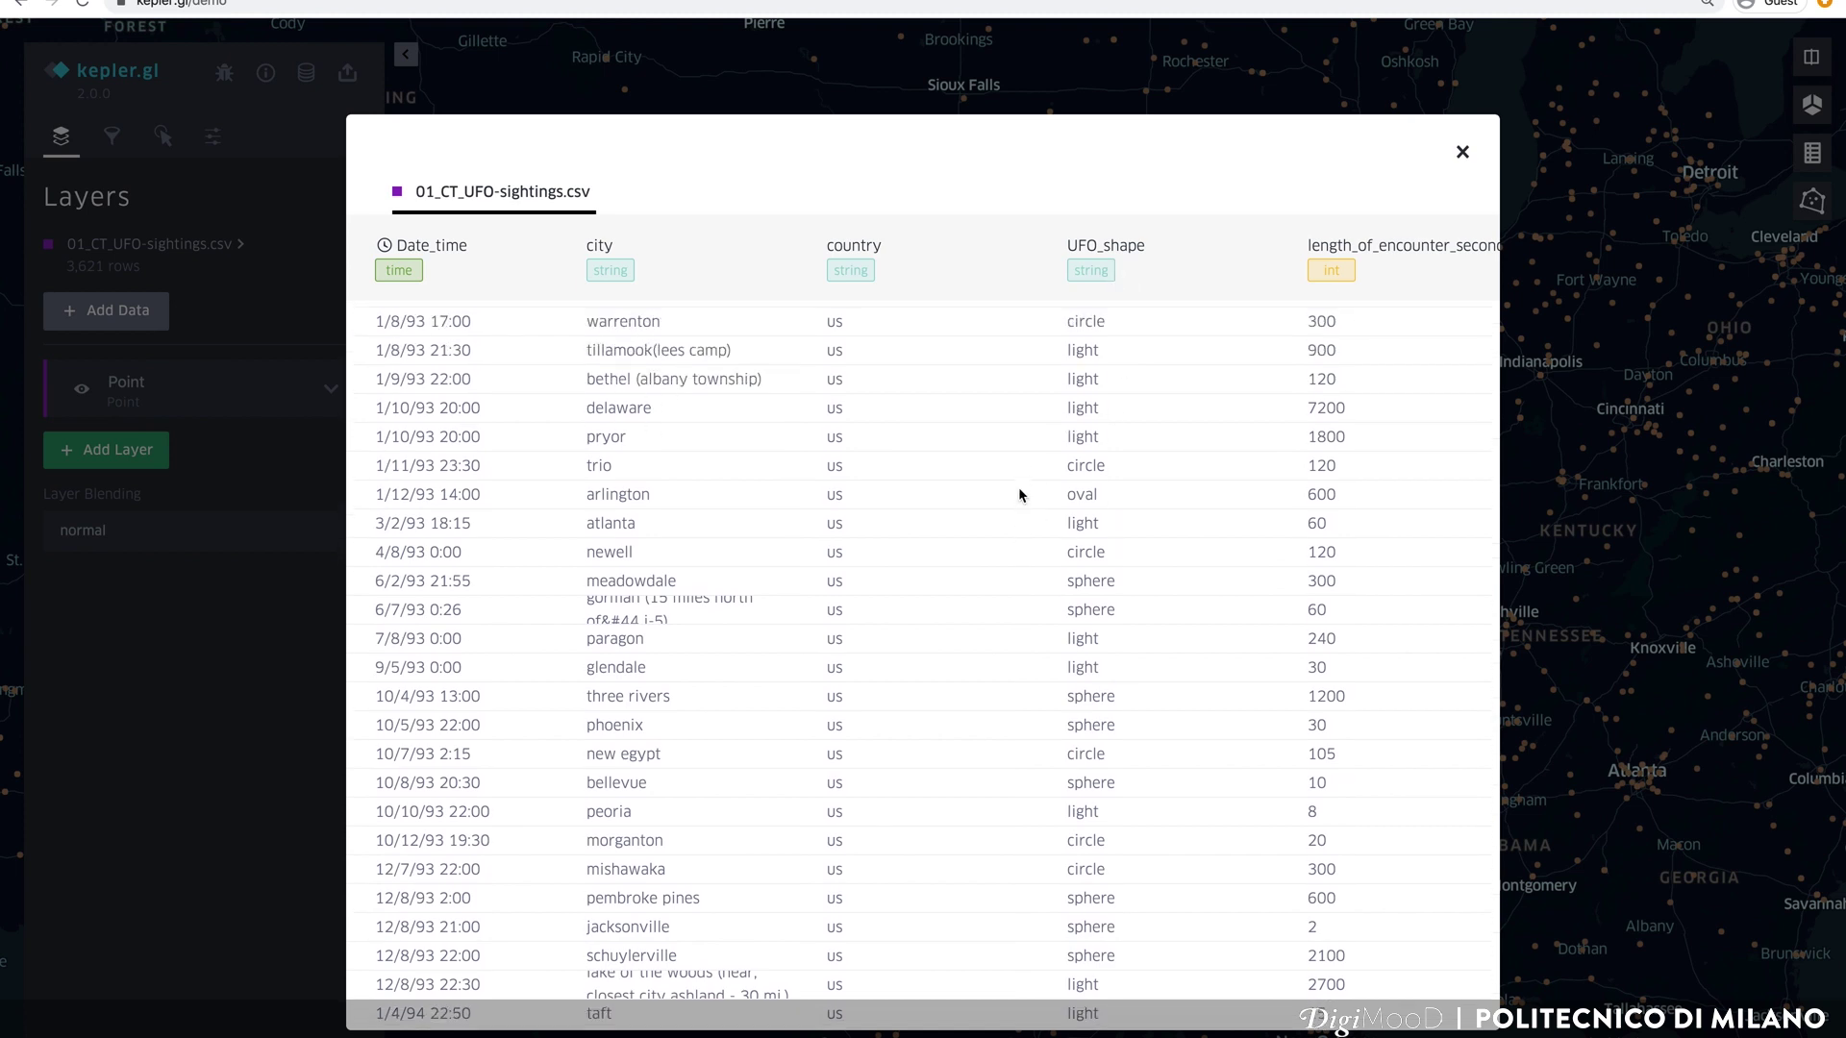
Step: Close the data table and try adding a filter without choosing a field
{"action": "left_click", "coordinate": [1462, 152]}
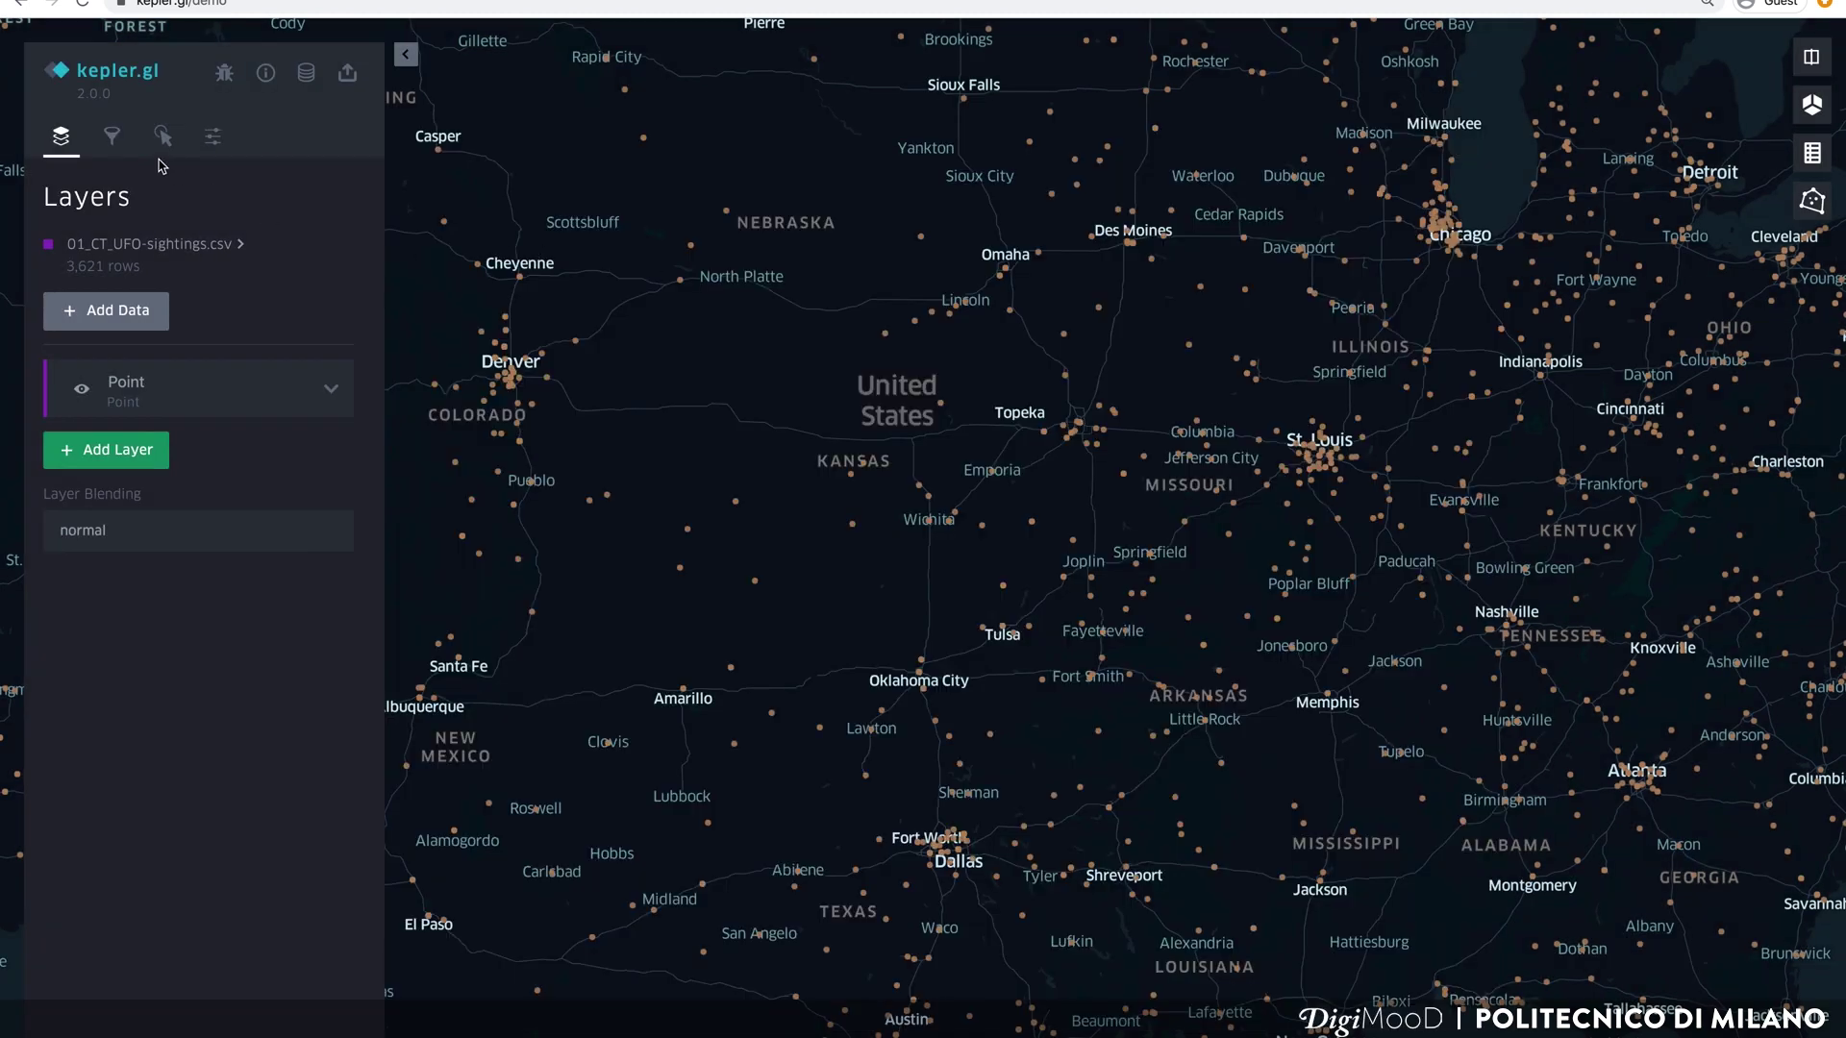
{"action": "left_click", "coordinate": [112, 140]}
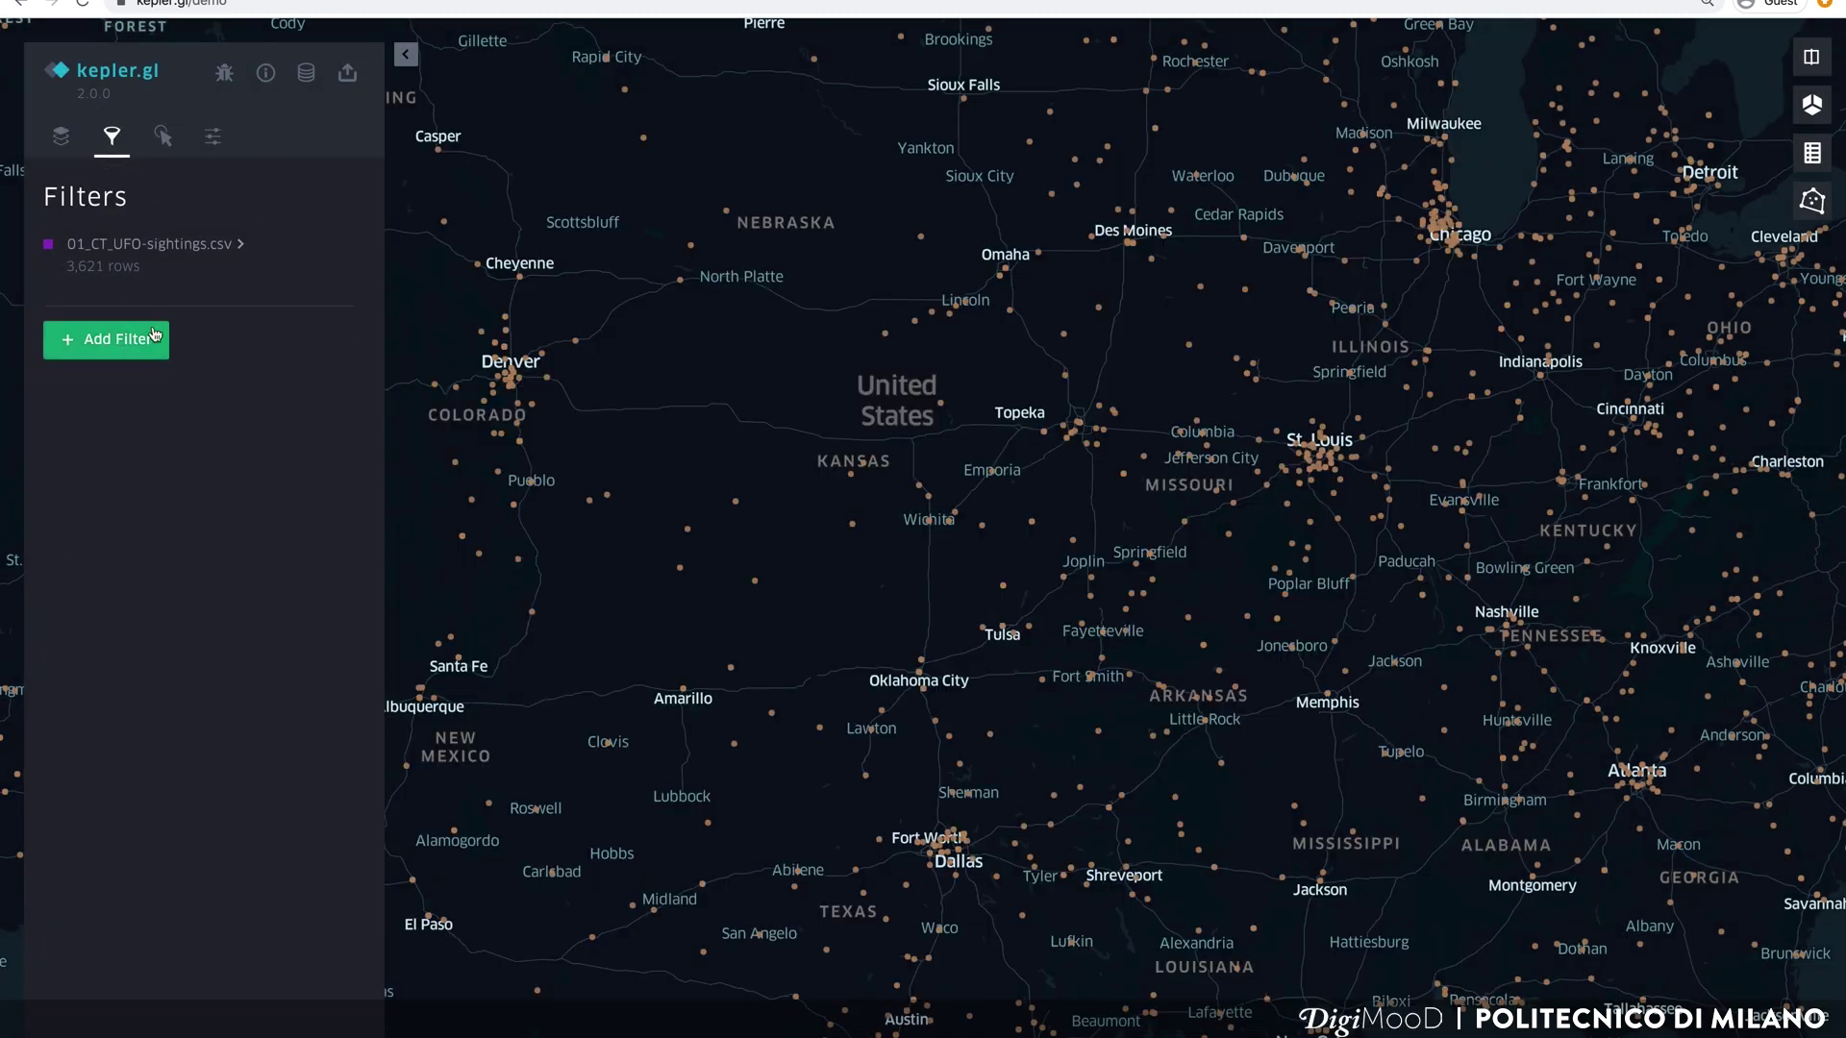
{"action": "left_click", "coordinate": [134, 348]}
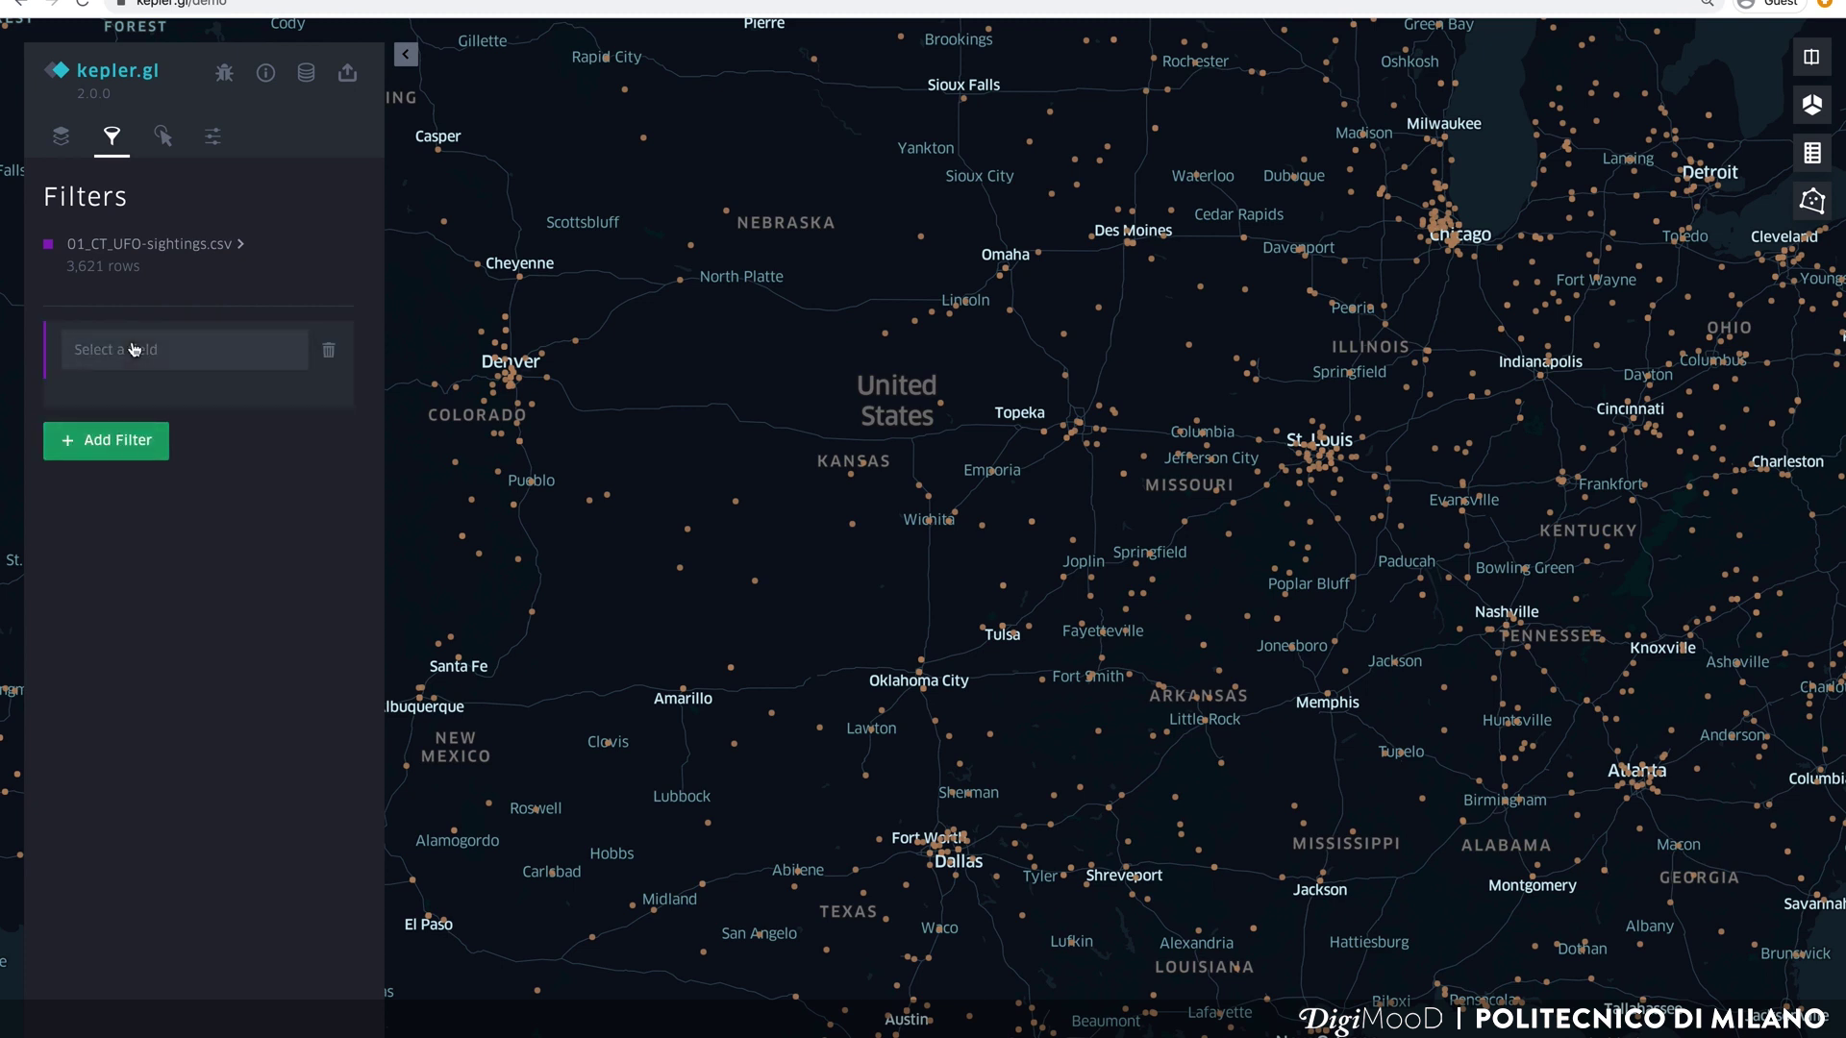
{"action": "left_click", "coordinate": [141, 358]}
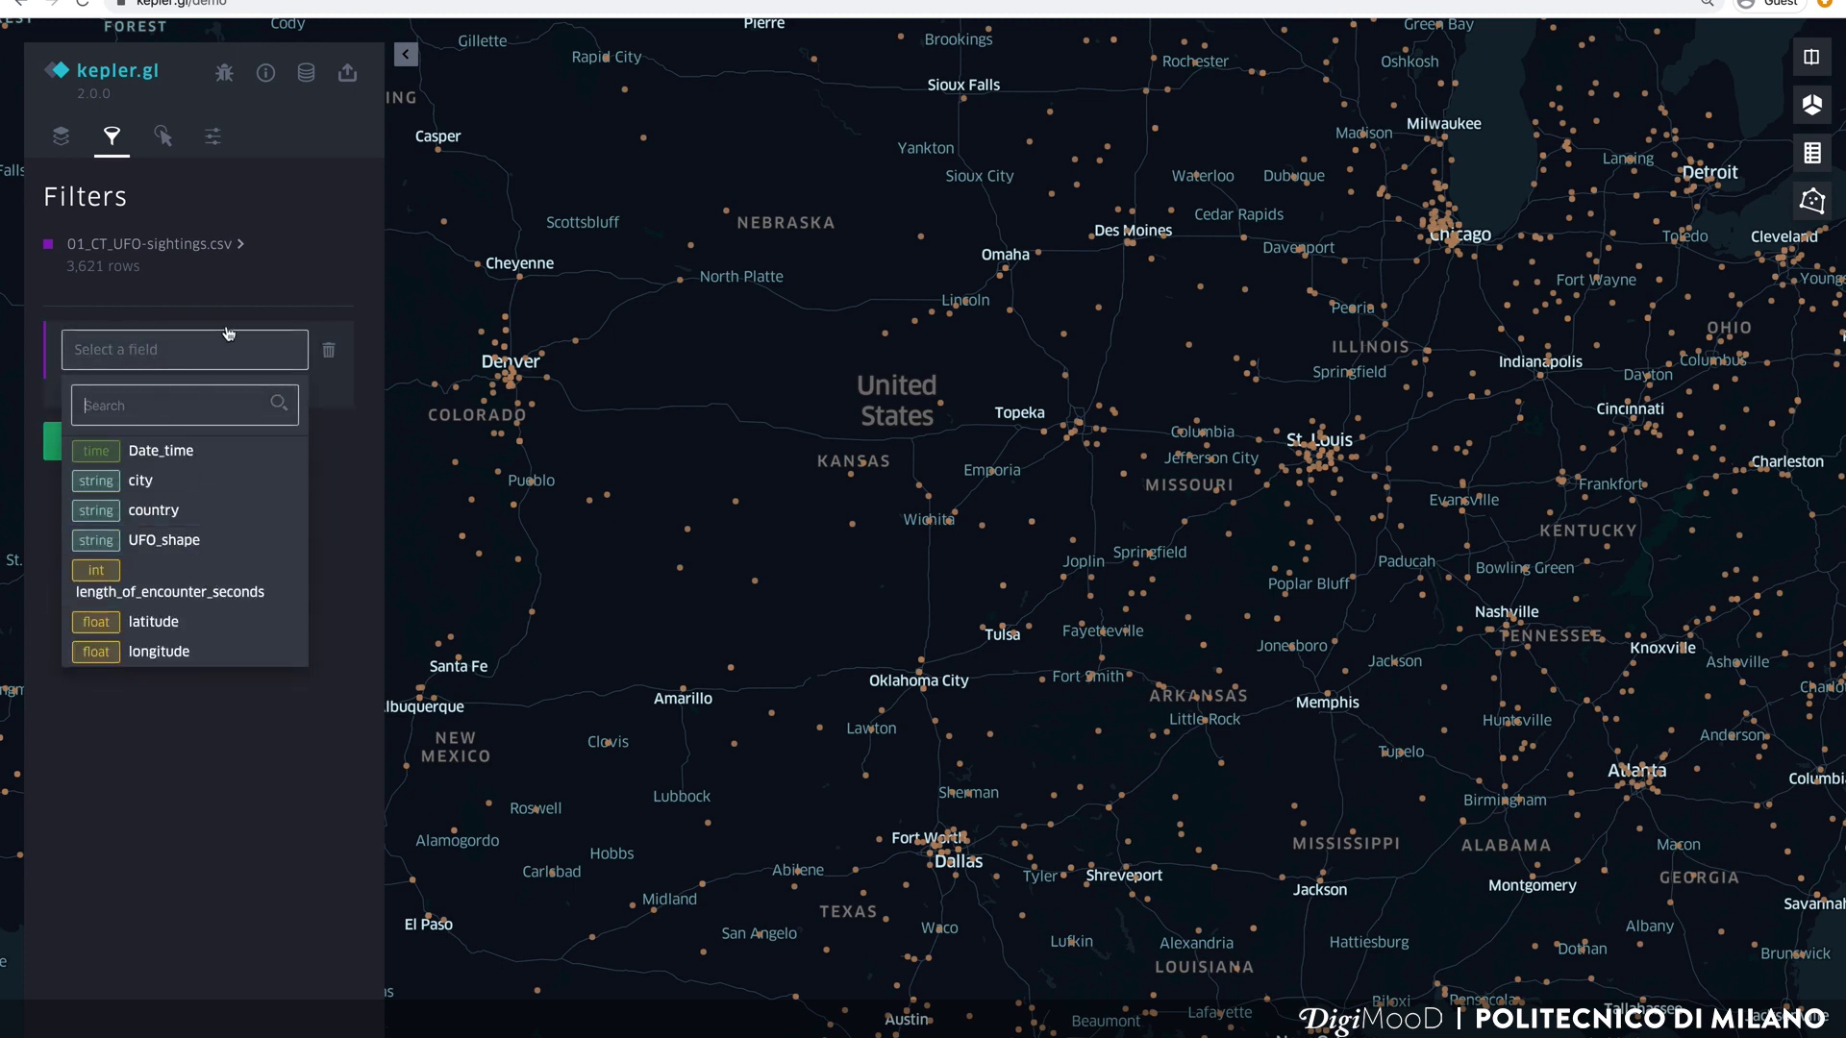
{"action": "left_click", "coordinate": [268, 283]}
Step: Delete the empty filter and enable tooltips for Date_time, city, country, UFO_shape and length_of_encounter_seconds
{"action": "left_click", "coordinate": [329, 350]}
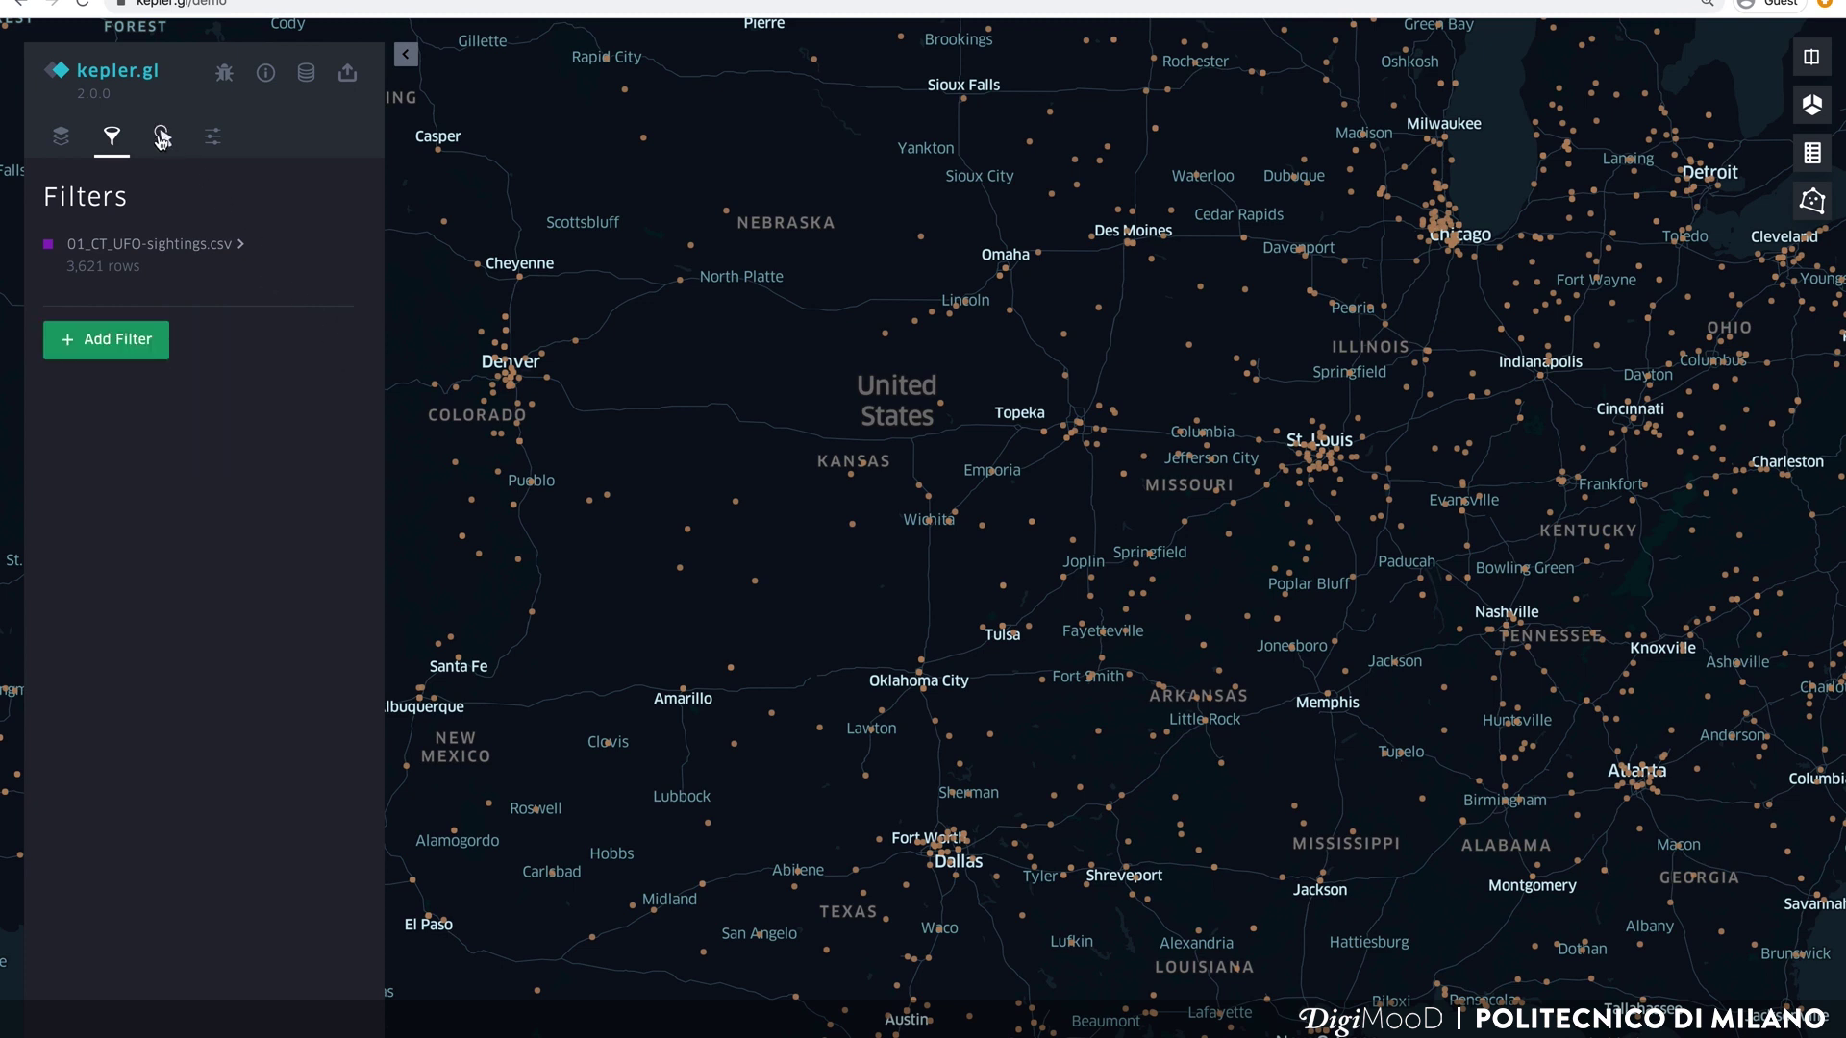
{"action": "left_click", "coordinate": [162, 138]}
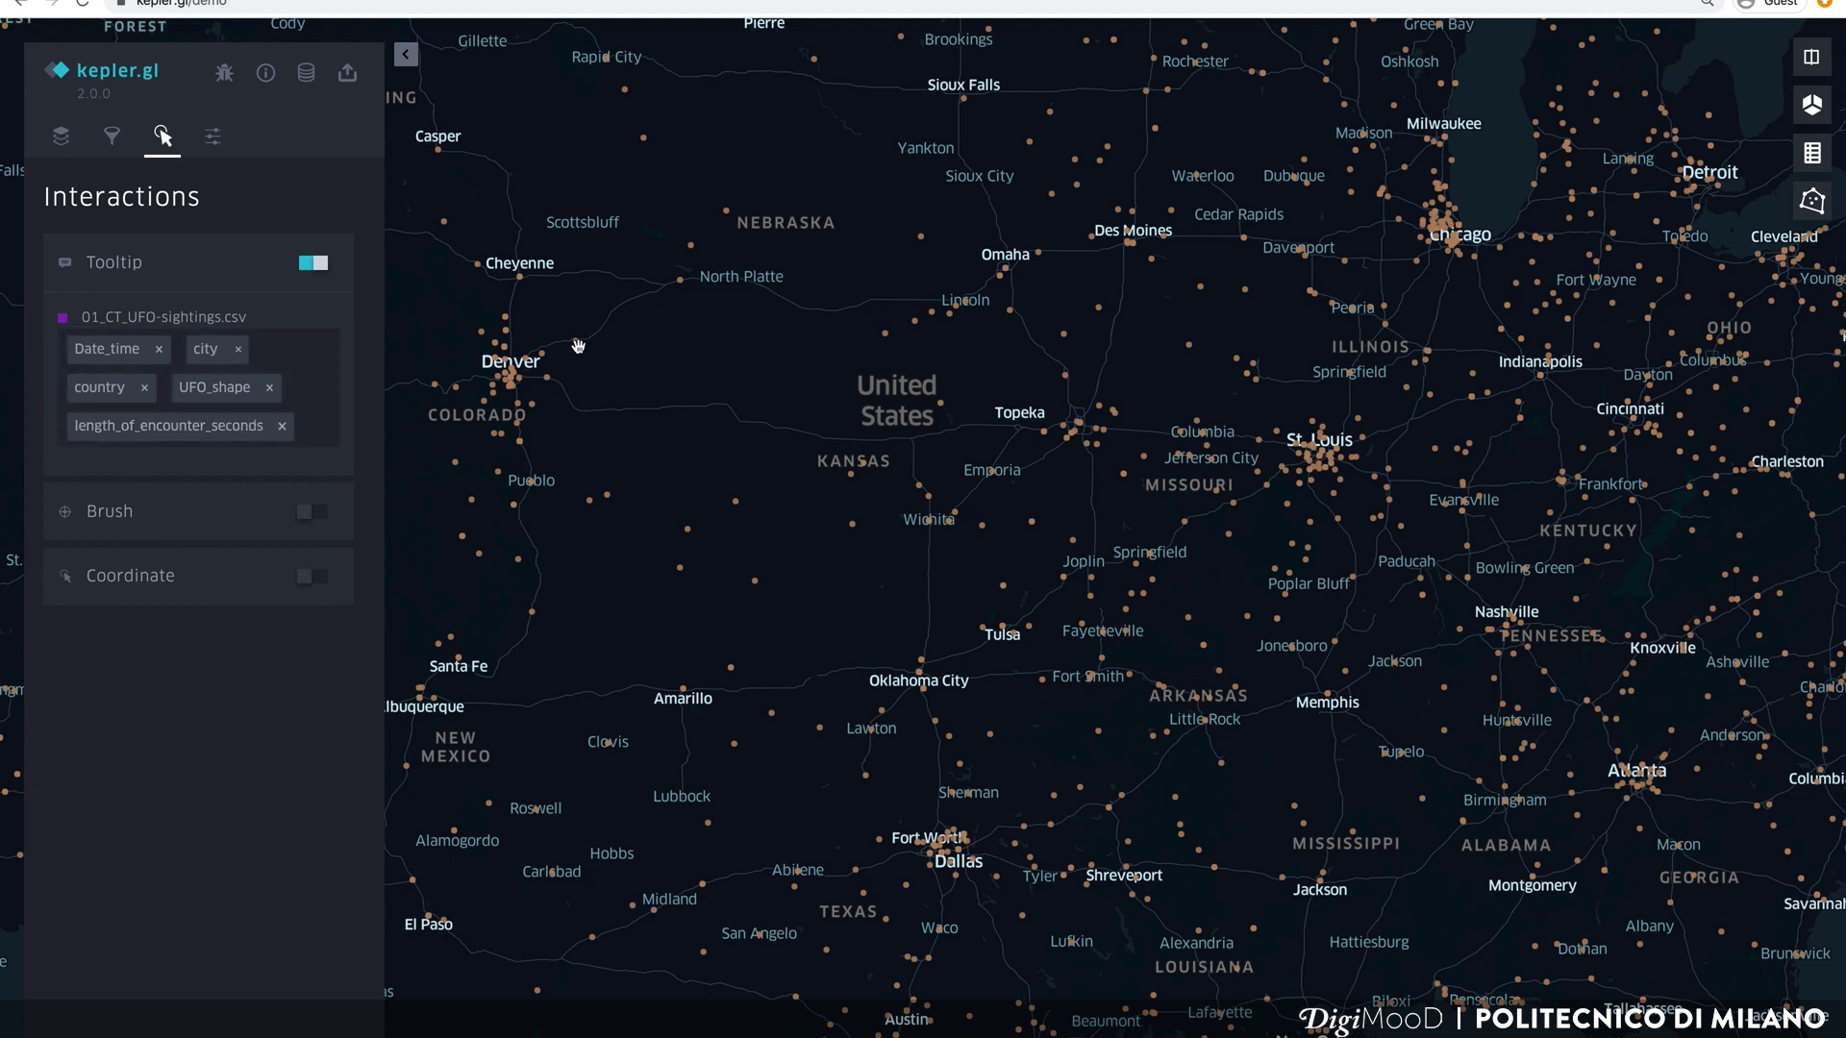
{"action": "mouse_move", "coordinate": [577, 342]}
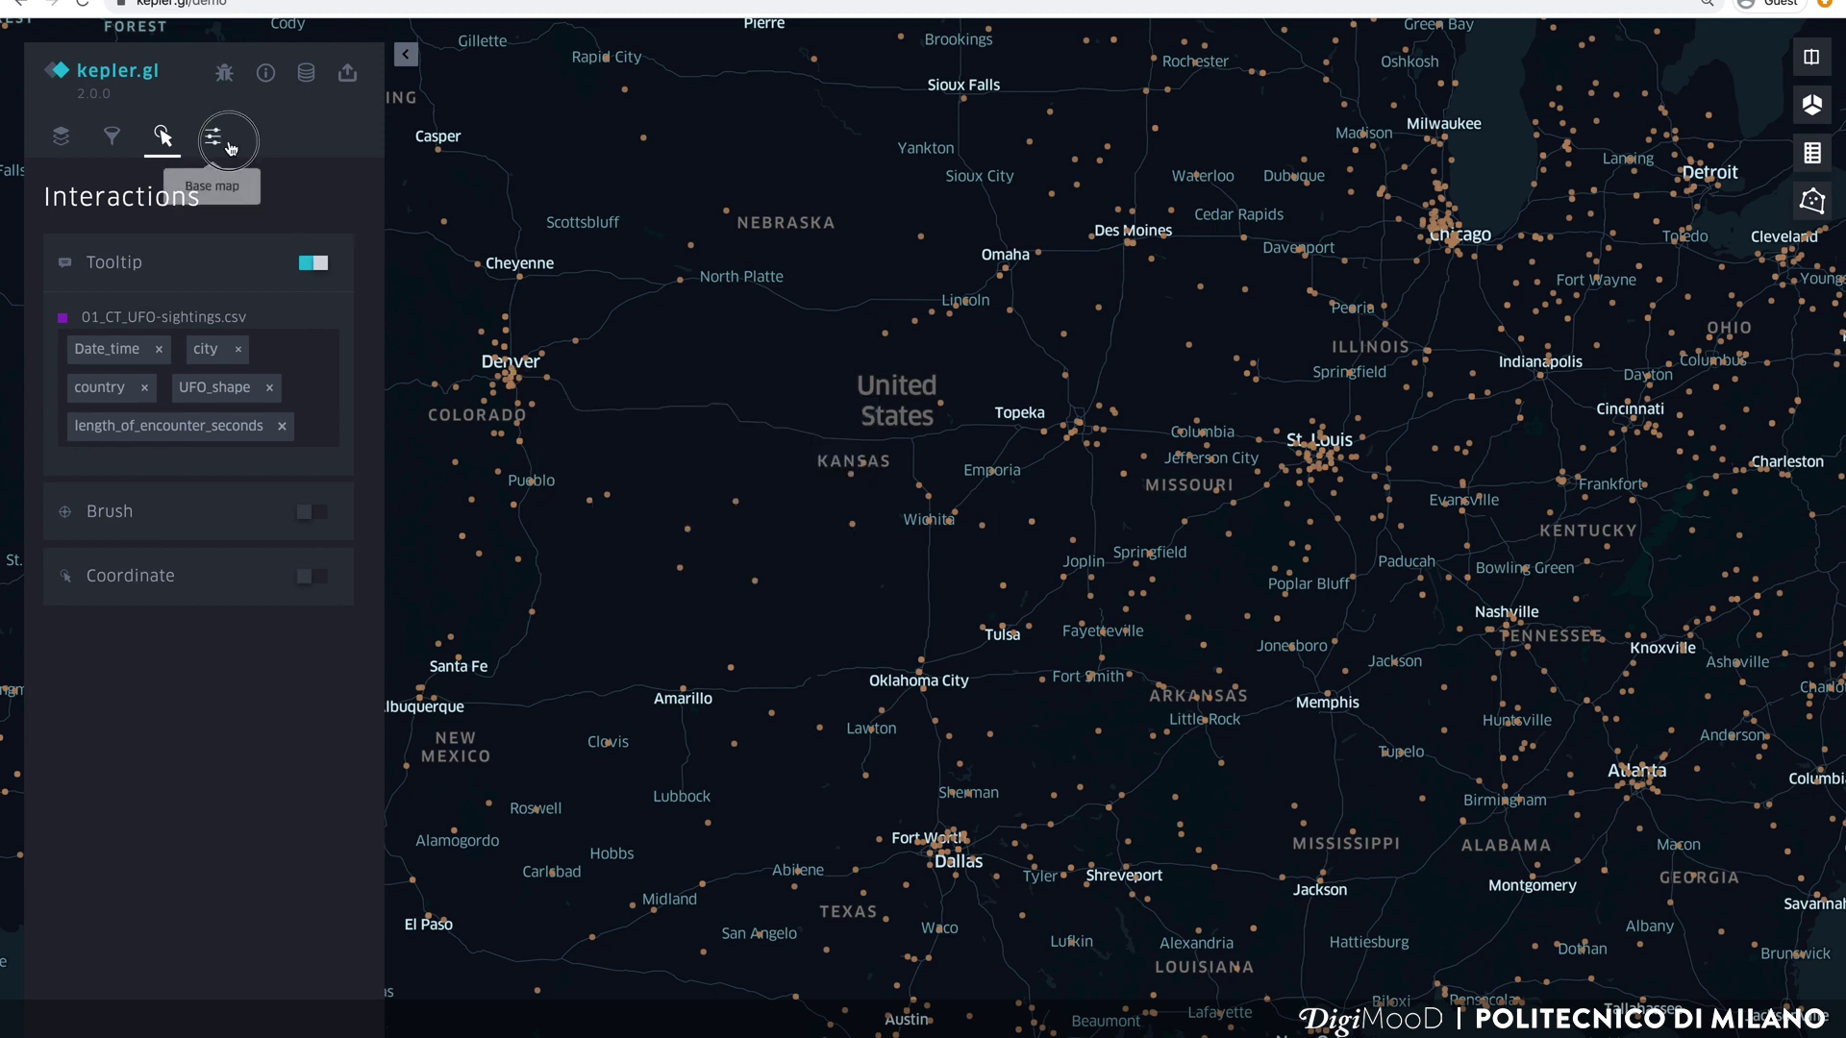
Step: Try Muted Light, then settle on the Muted Night base map with place labels still shown
{"action": "left_click", "coordinate": [229, 144]}
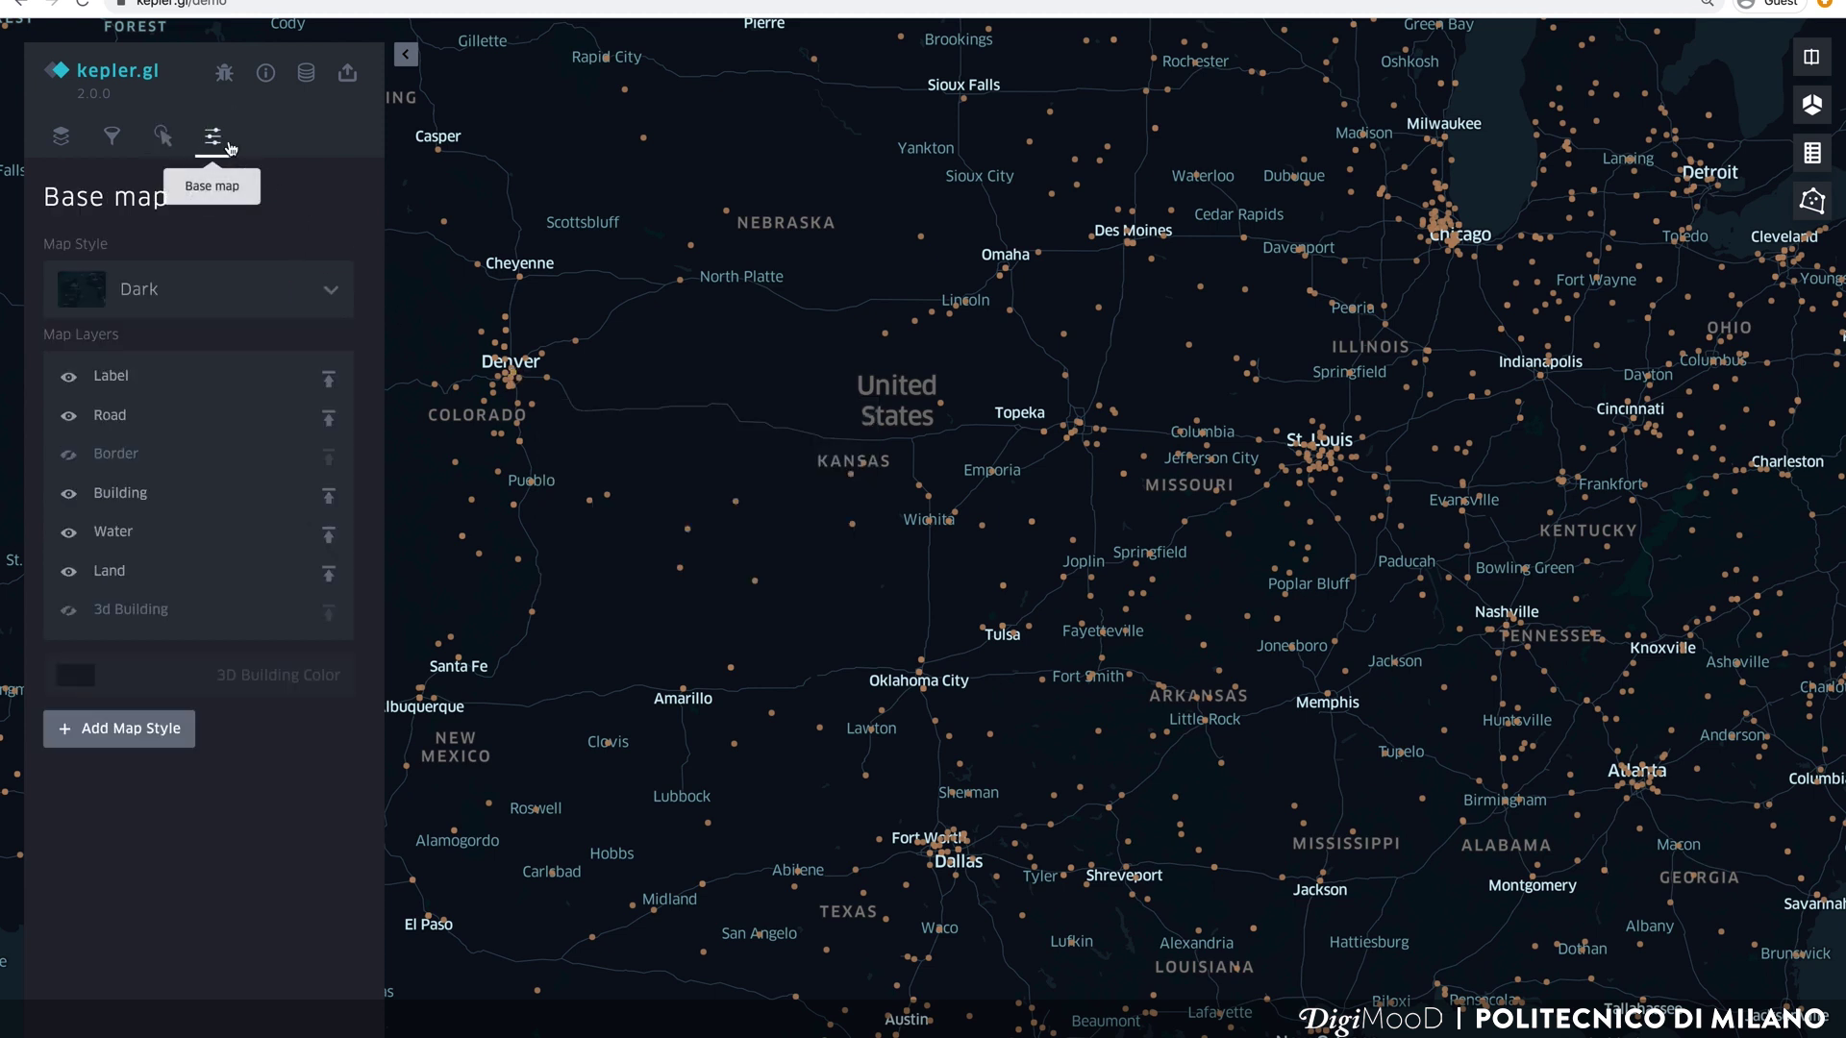
{"action": "left_click", "coordinate": [333, 306]}
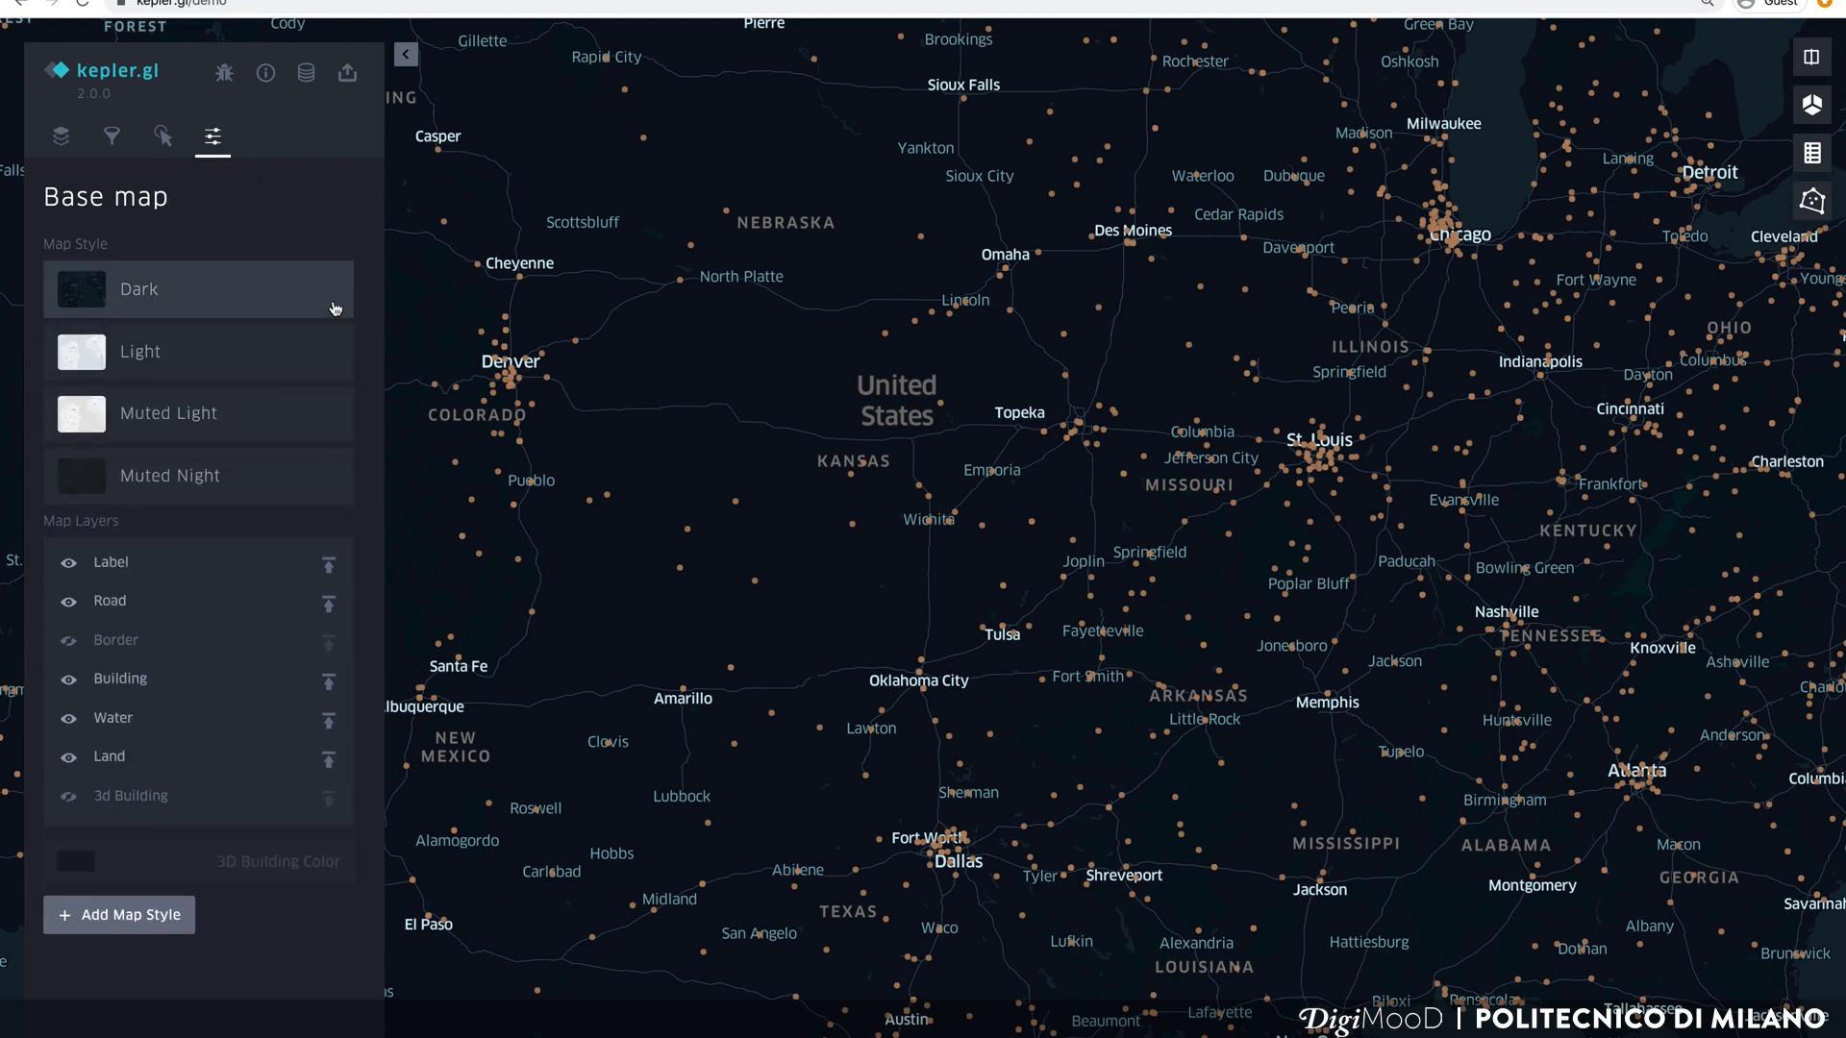
{"action": "left_click", "coordinate": [269, 418]}
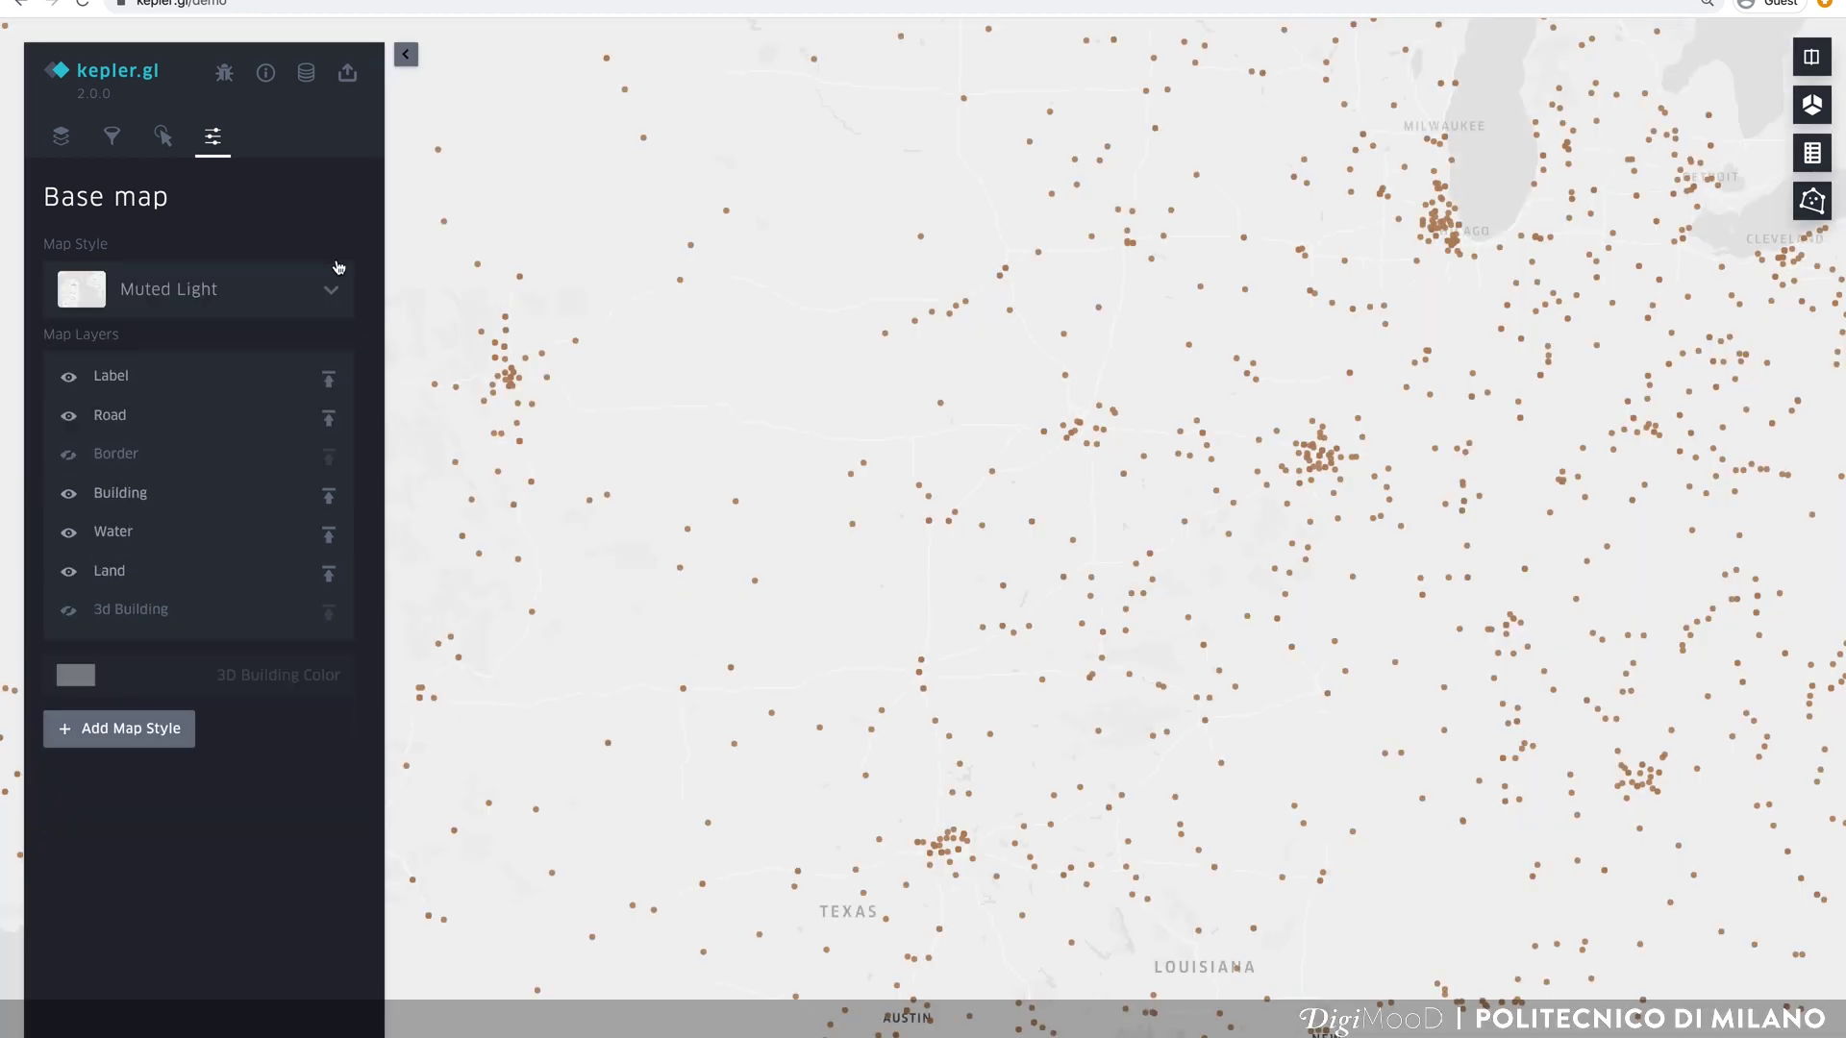
{"action": "left_click", "coordinate": [330, 290]}
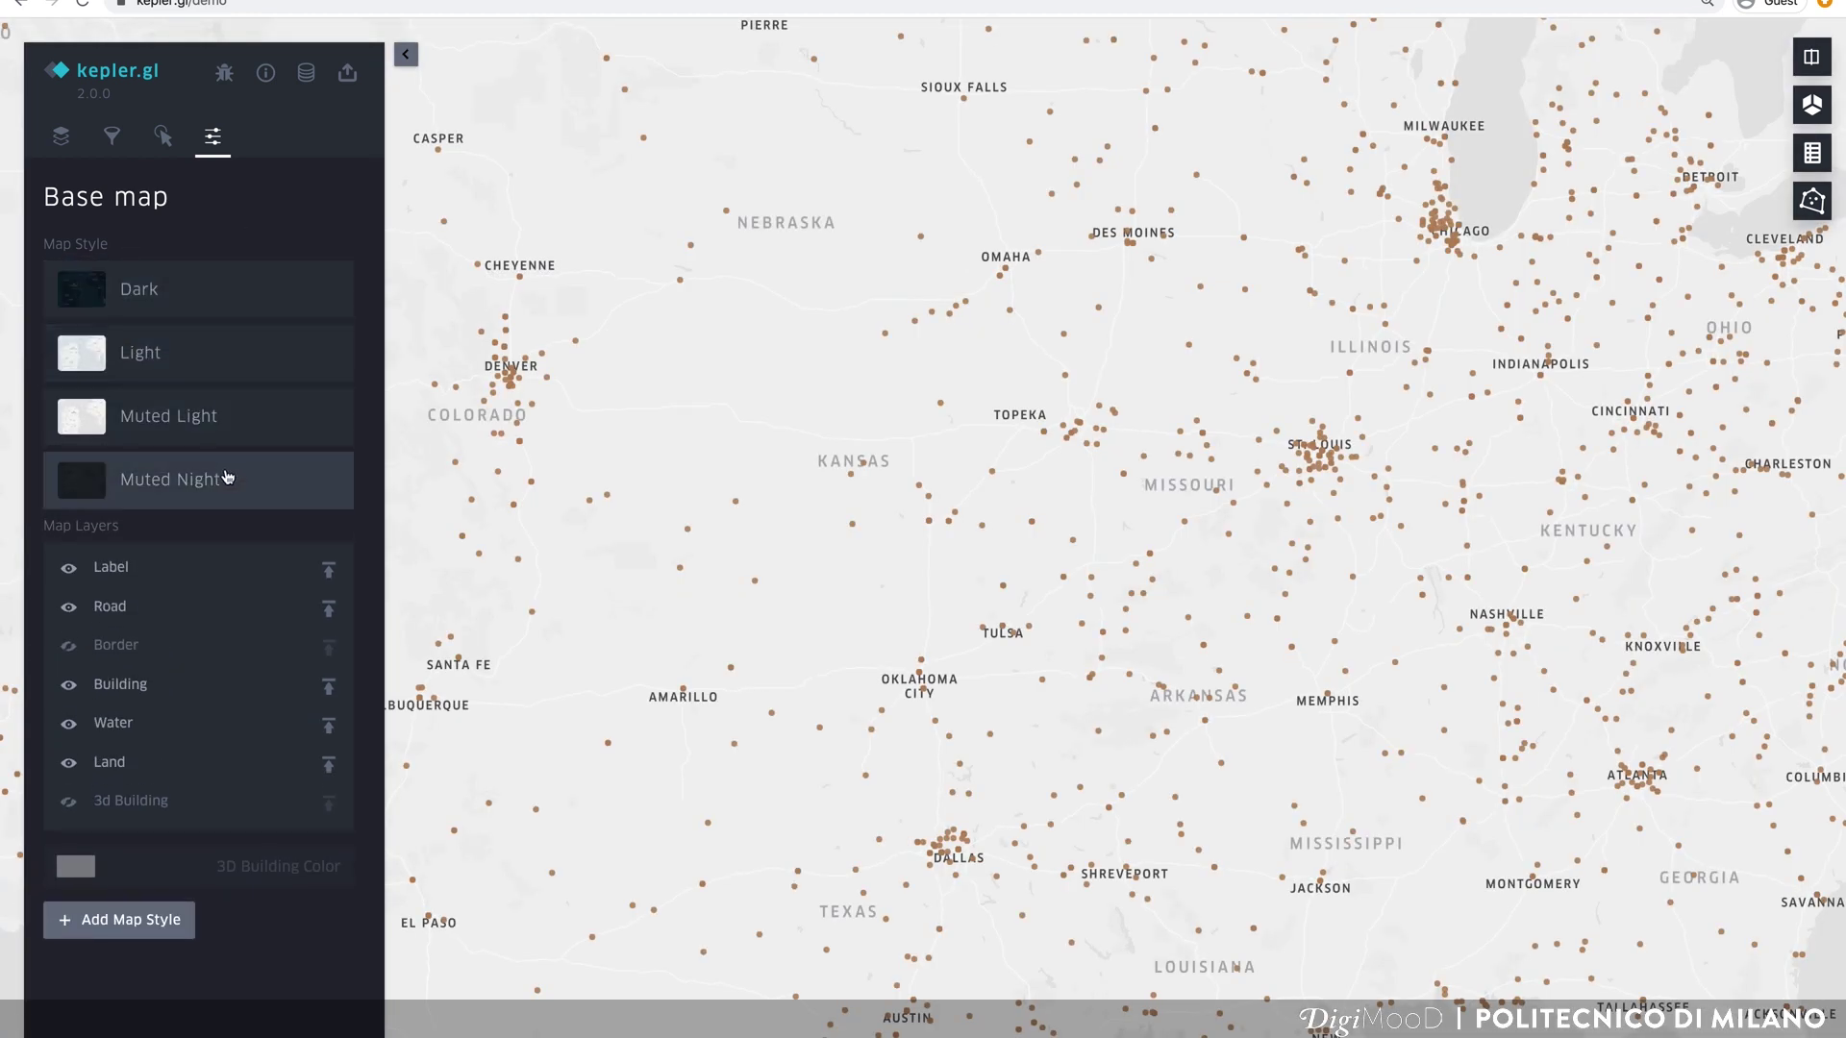
{"action": "left_click", "coordinate": [226, 478]}
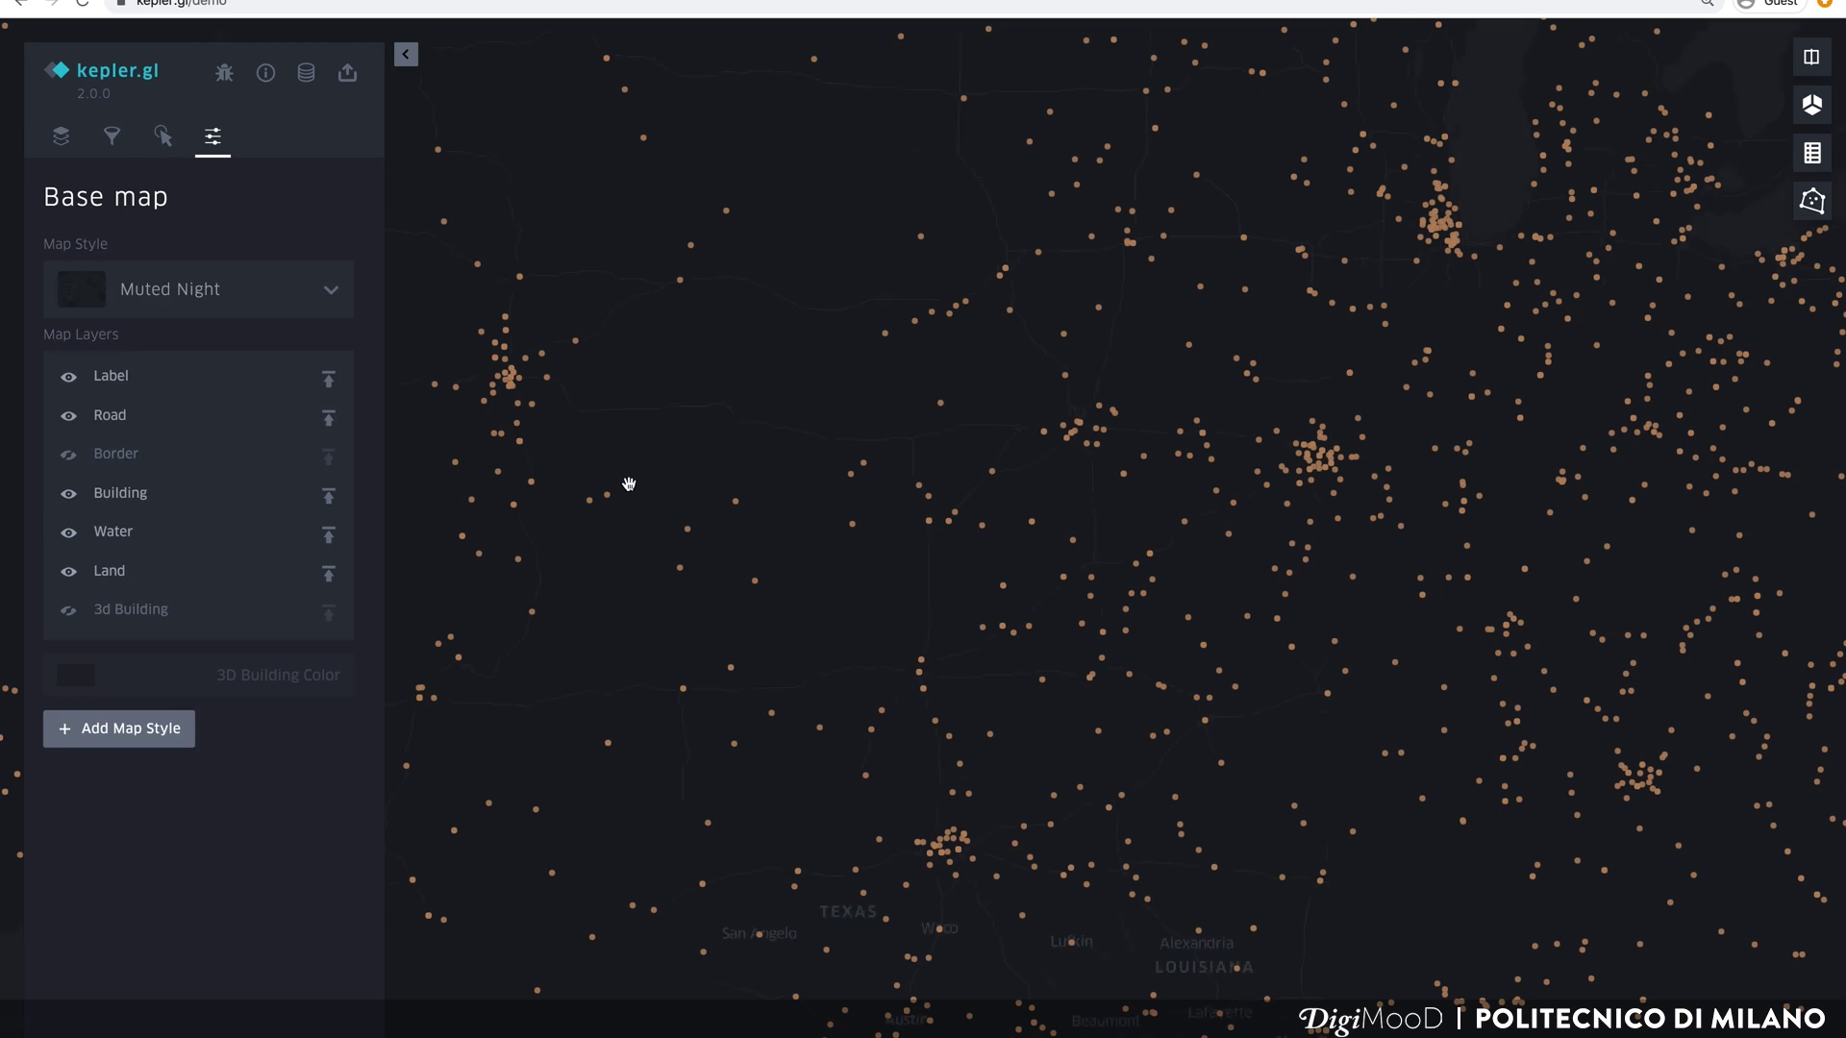
{"action": "left_click", "coordinate": [69, 387]}
{"action": "left_click", "coordinate": [70, 387]}
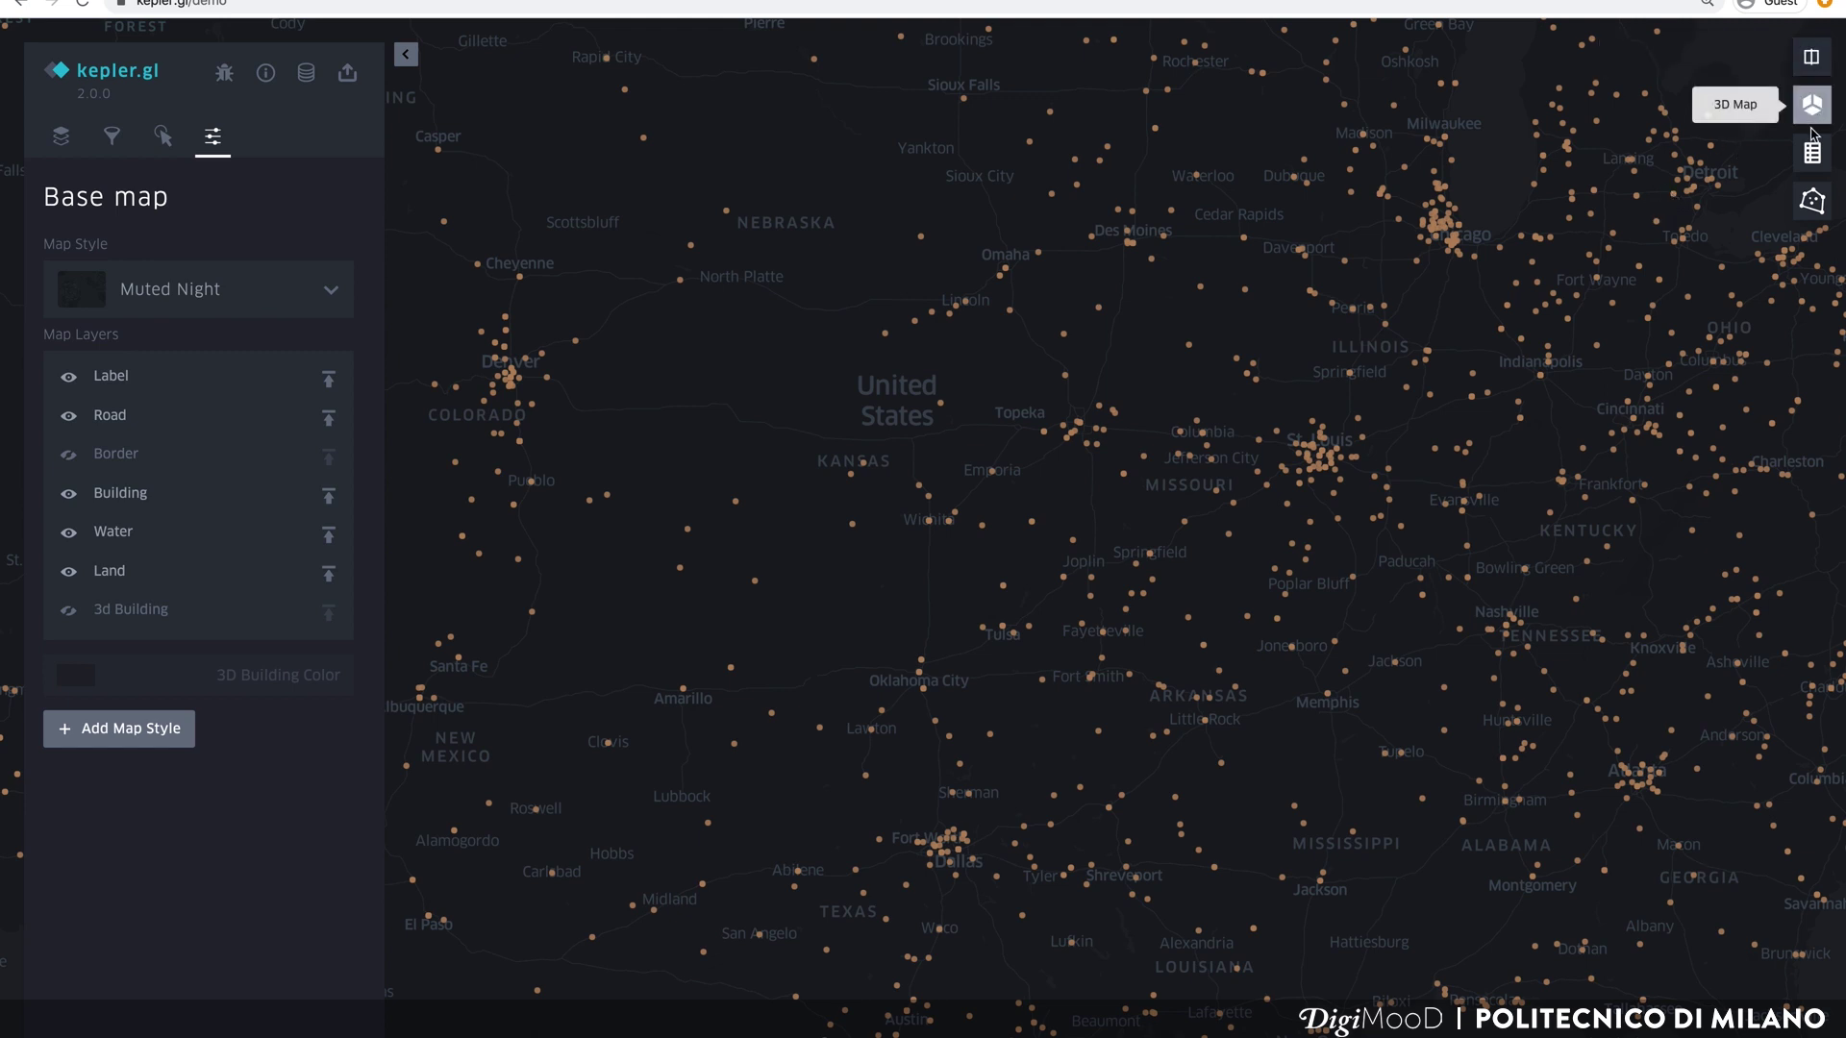
Step: Toggle dual map, 3D perspective and the legend on and off, then return to the Layers panel
{"action": "left_click", "coordinate": [1810, 55]}
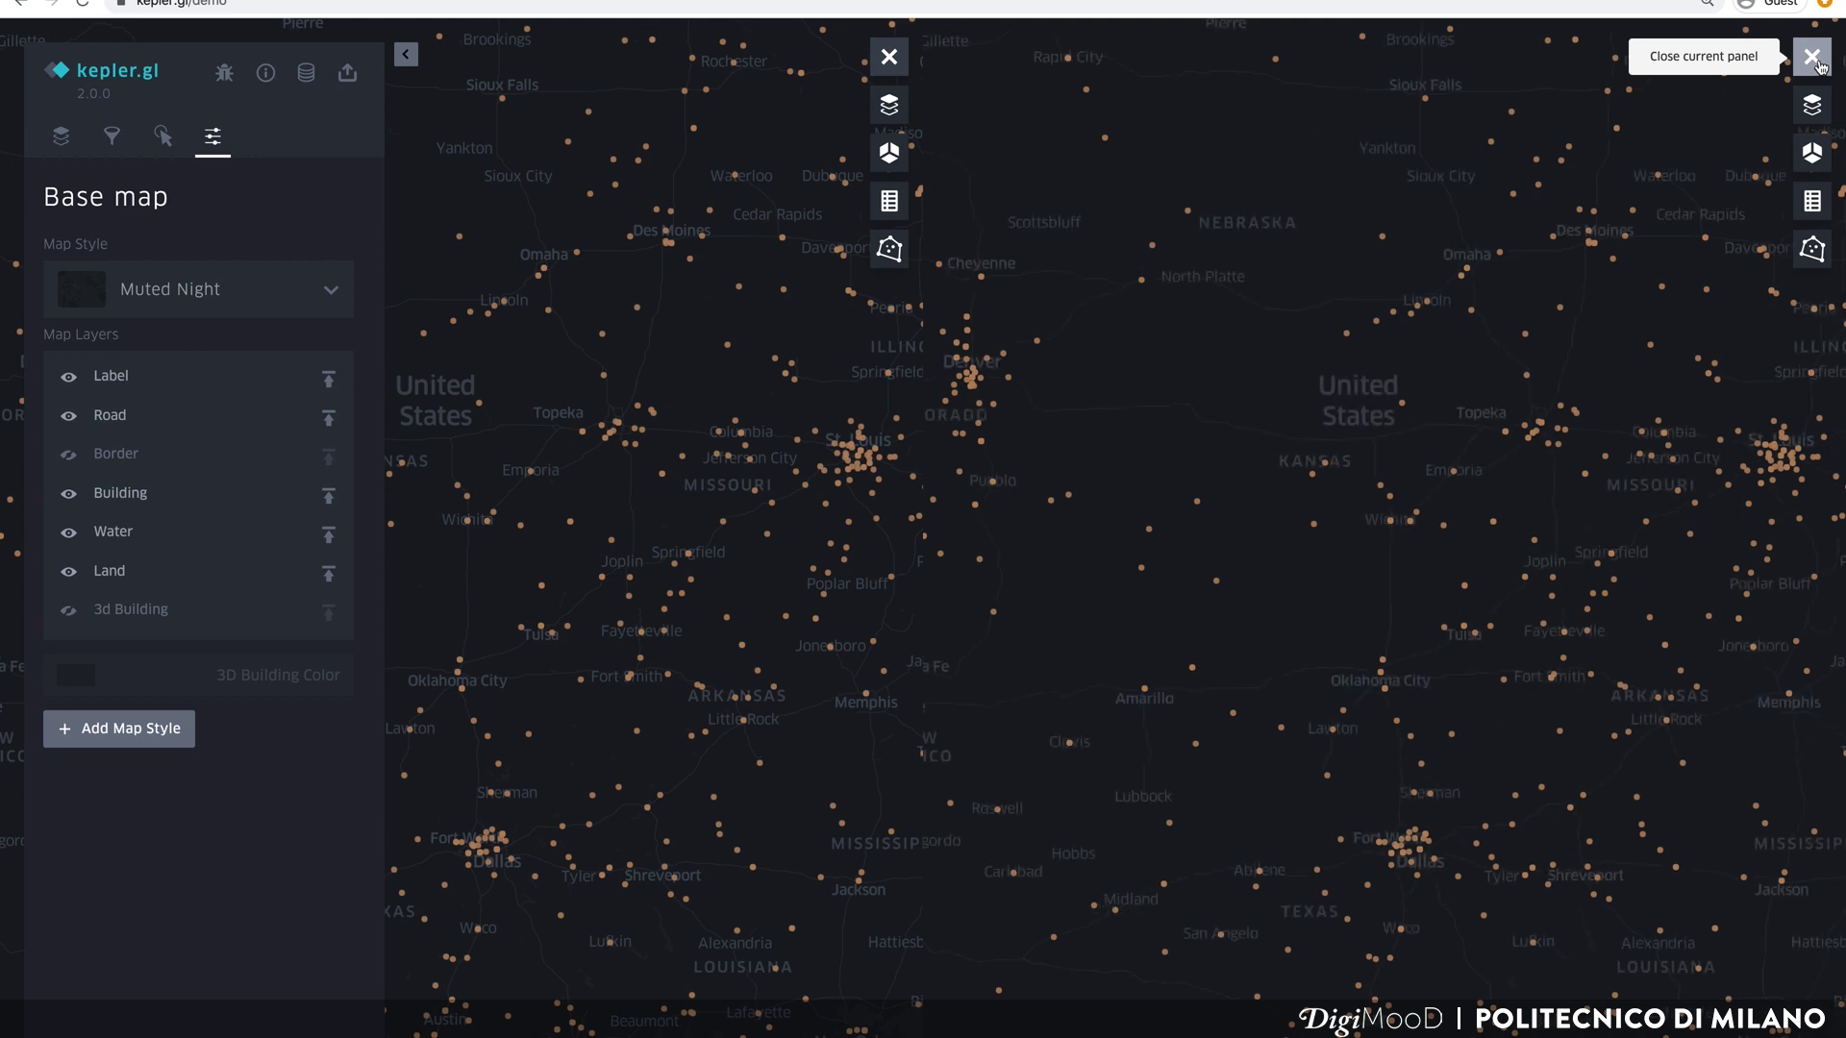
{"action": "left_click", "coordinate": [1812, 58]}
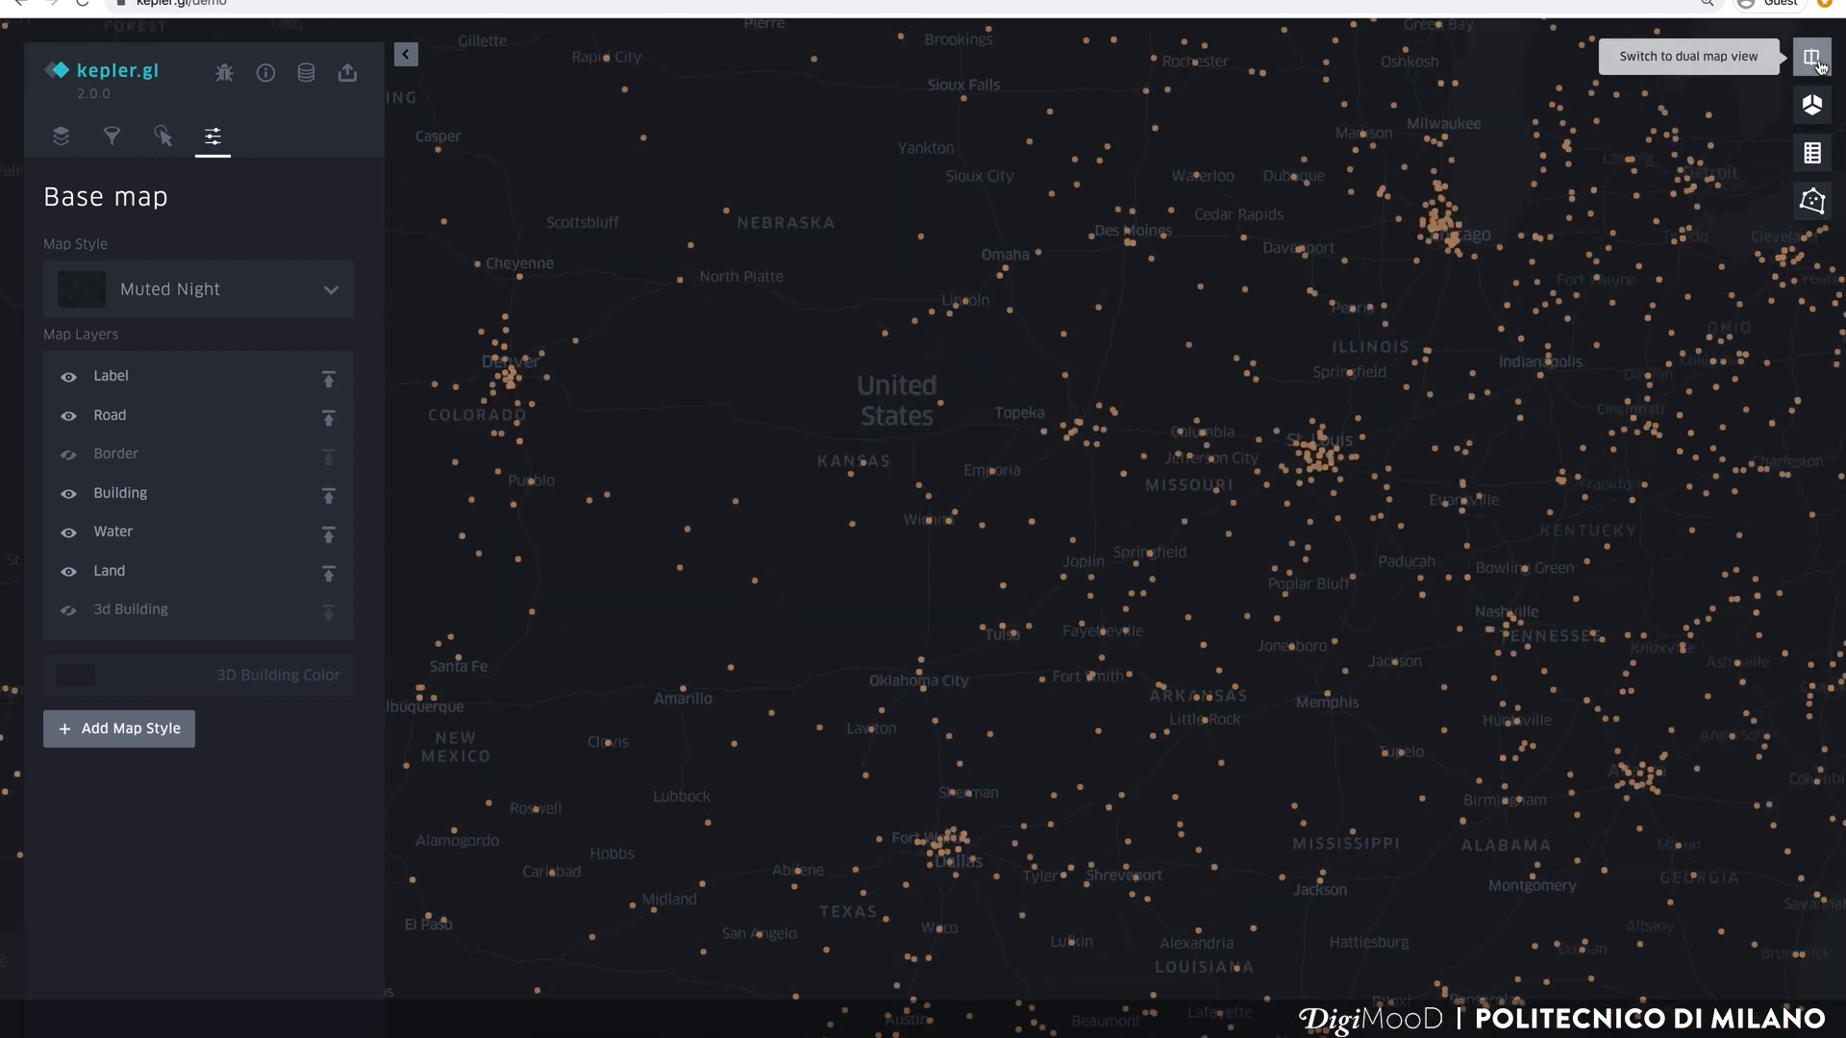
{"action": "left_click", "coordinate": [1819, 107]}
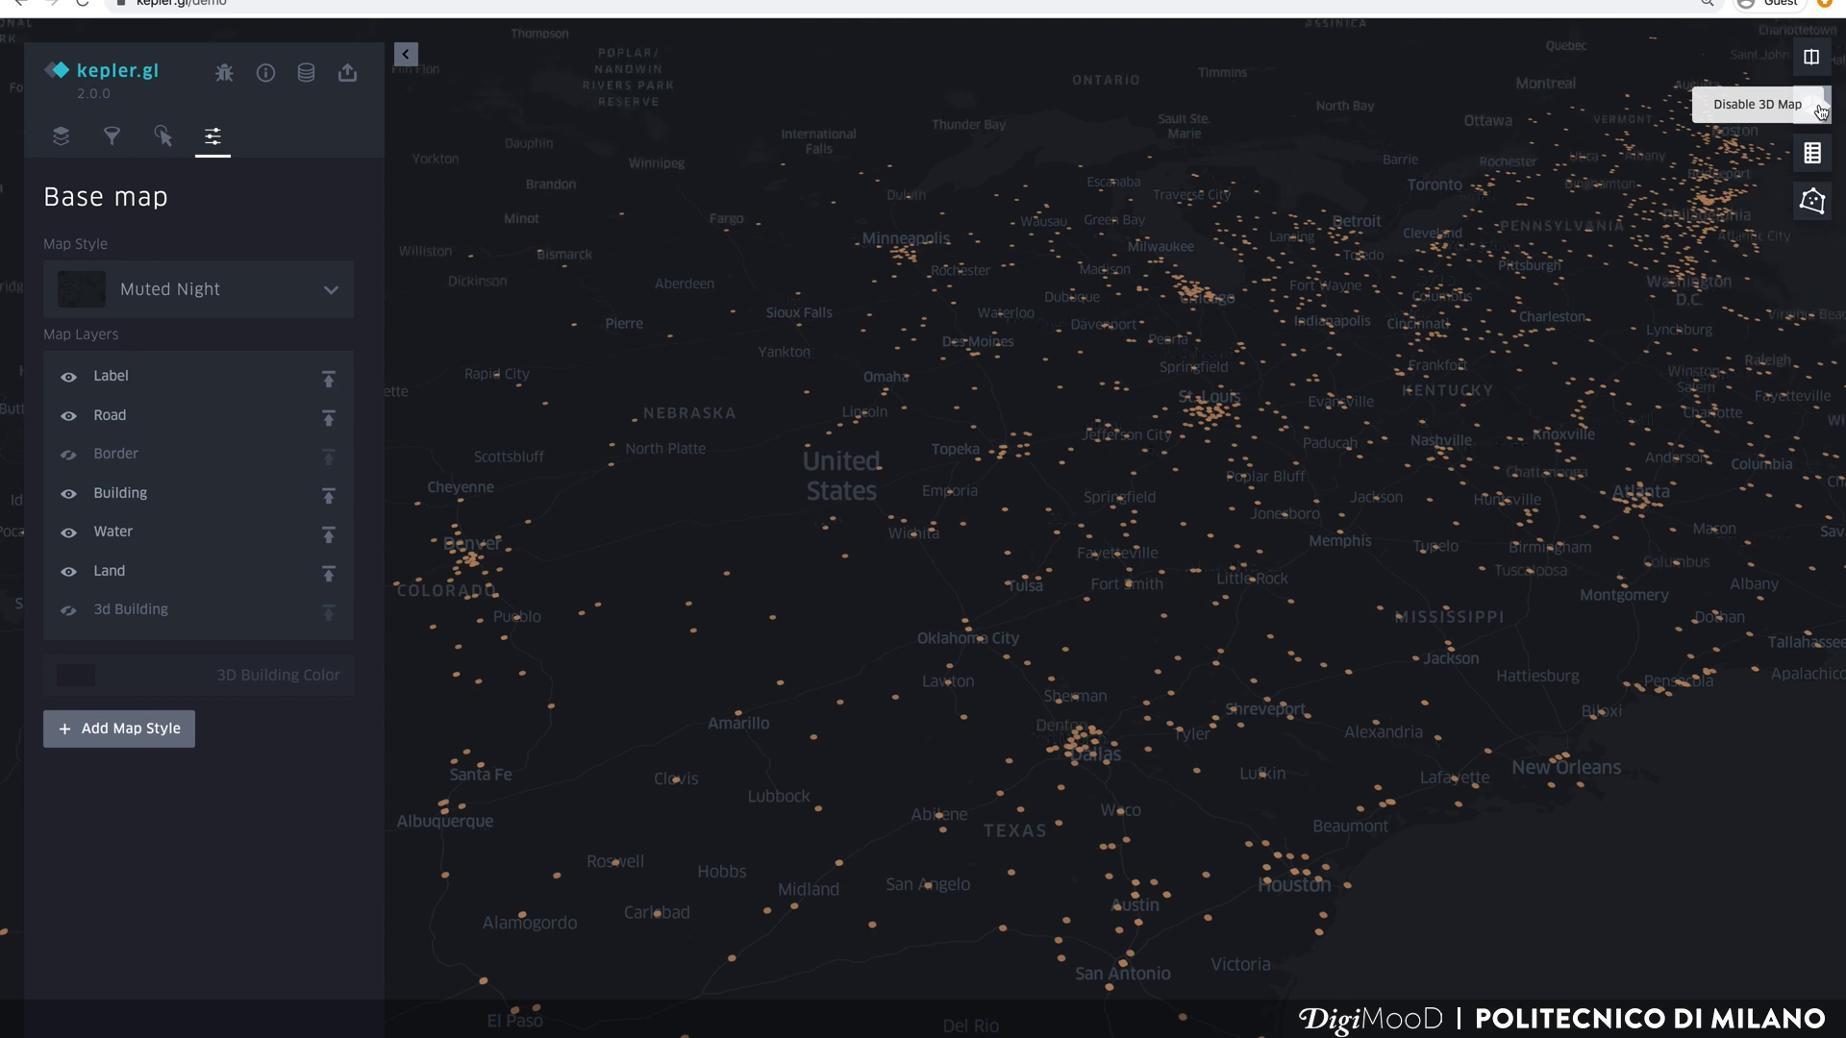
{"action": "left_click", "coordinate": [1819, 108]}
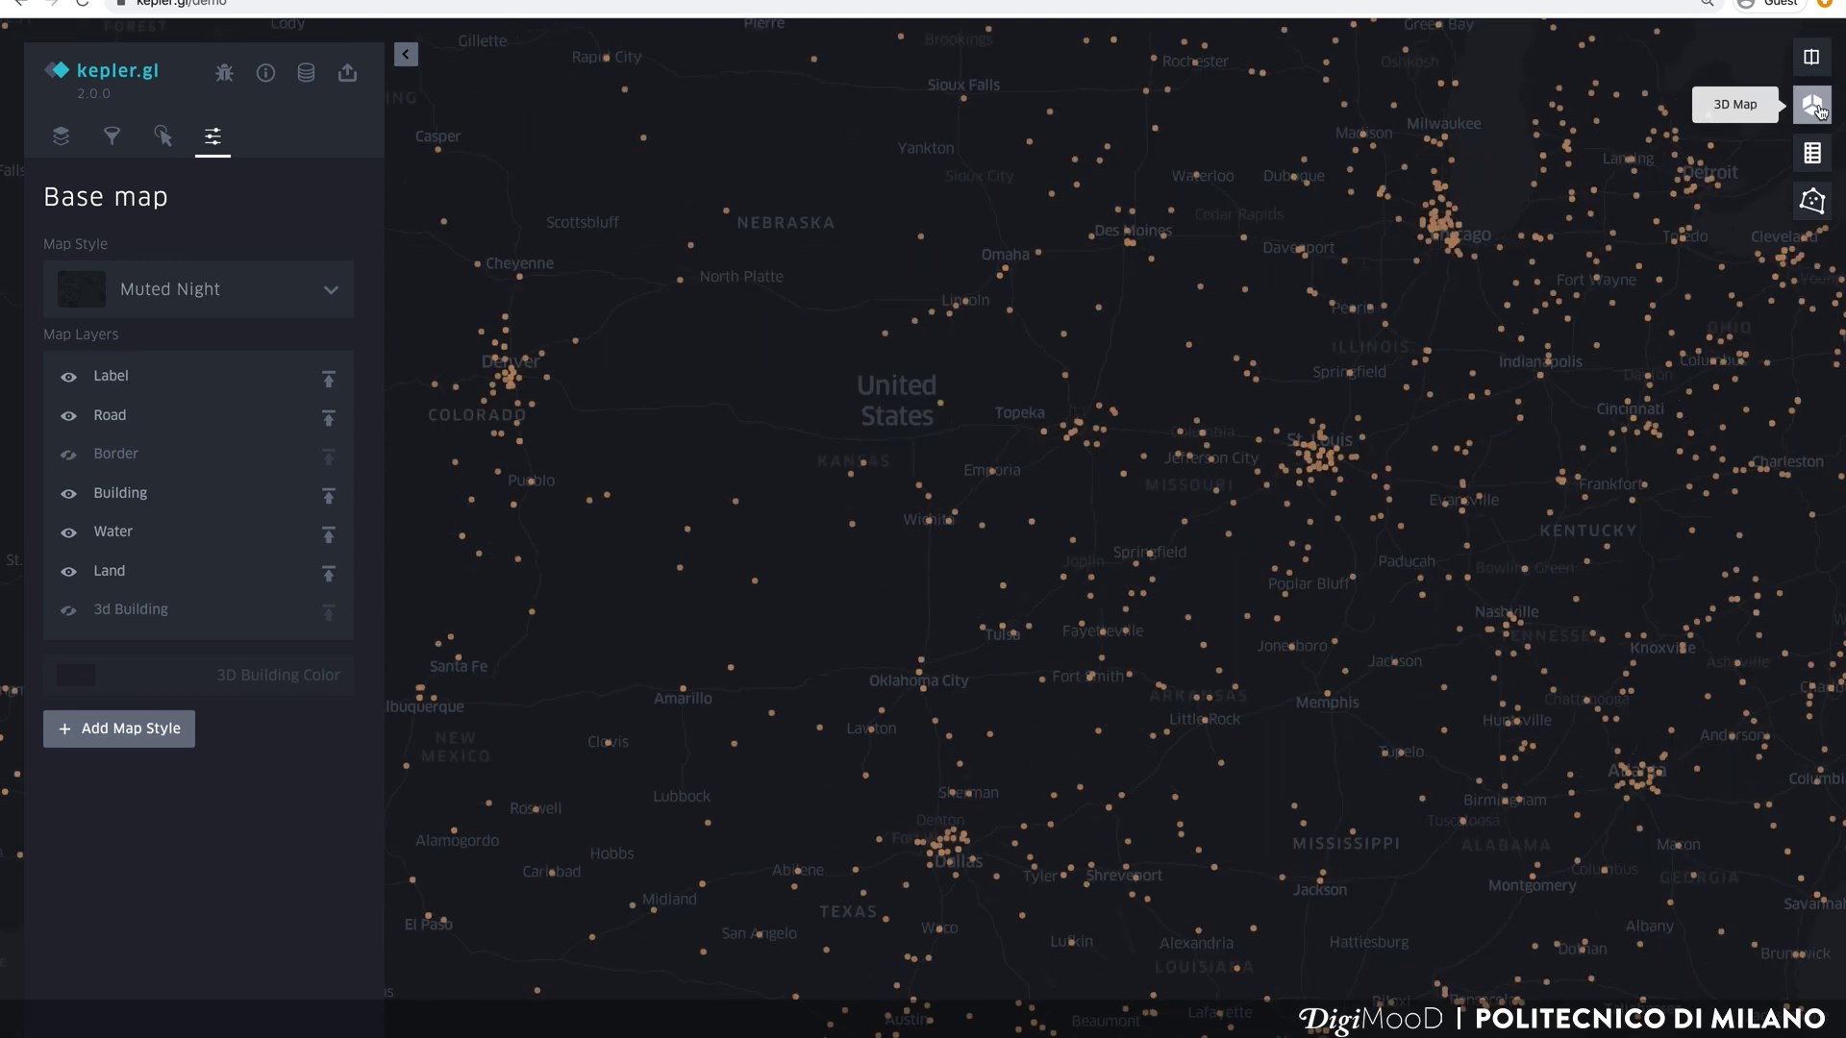
{"action": "left_click", "coordinate": [1818, 154]}
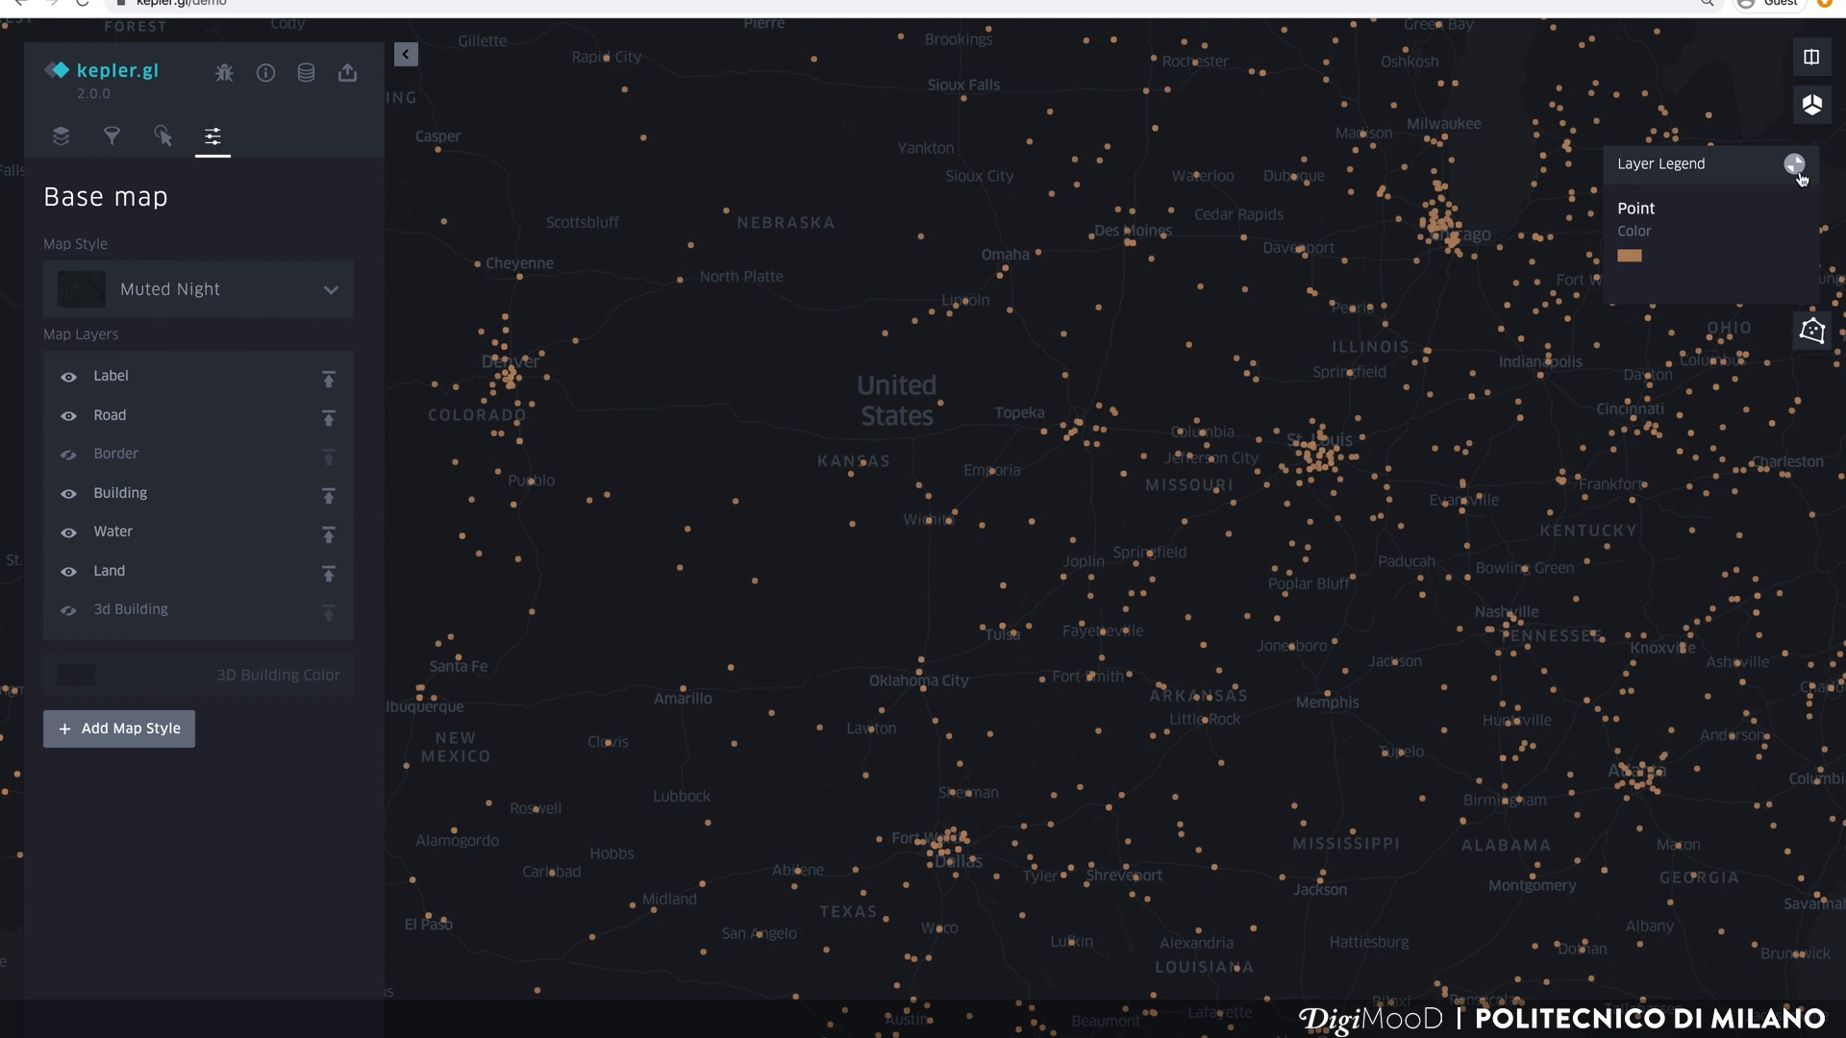
{"action": "left_click", "coordinate": [1794, 166]}
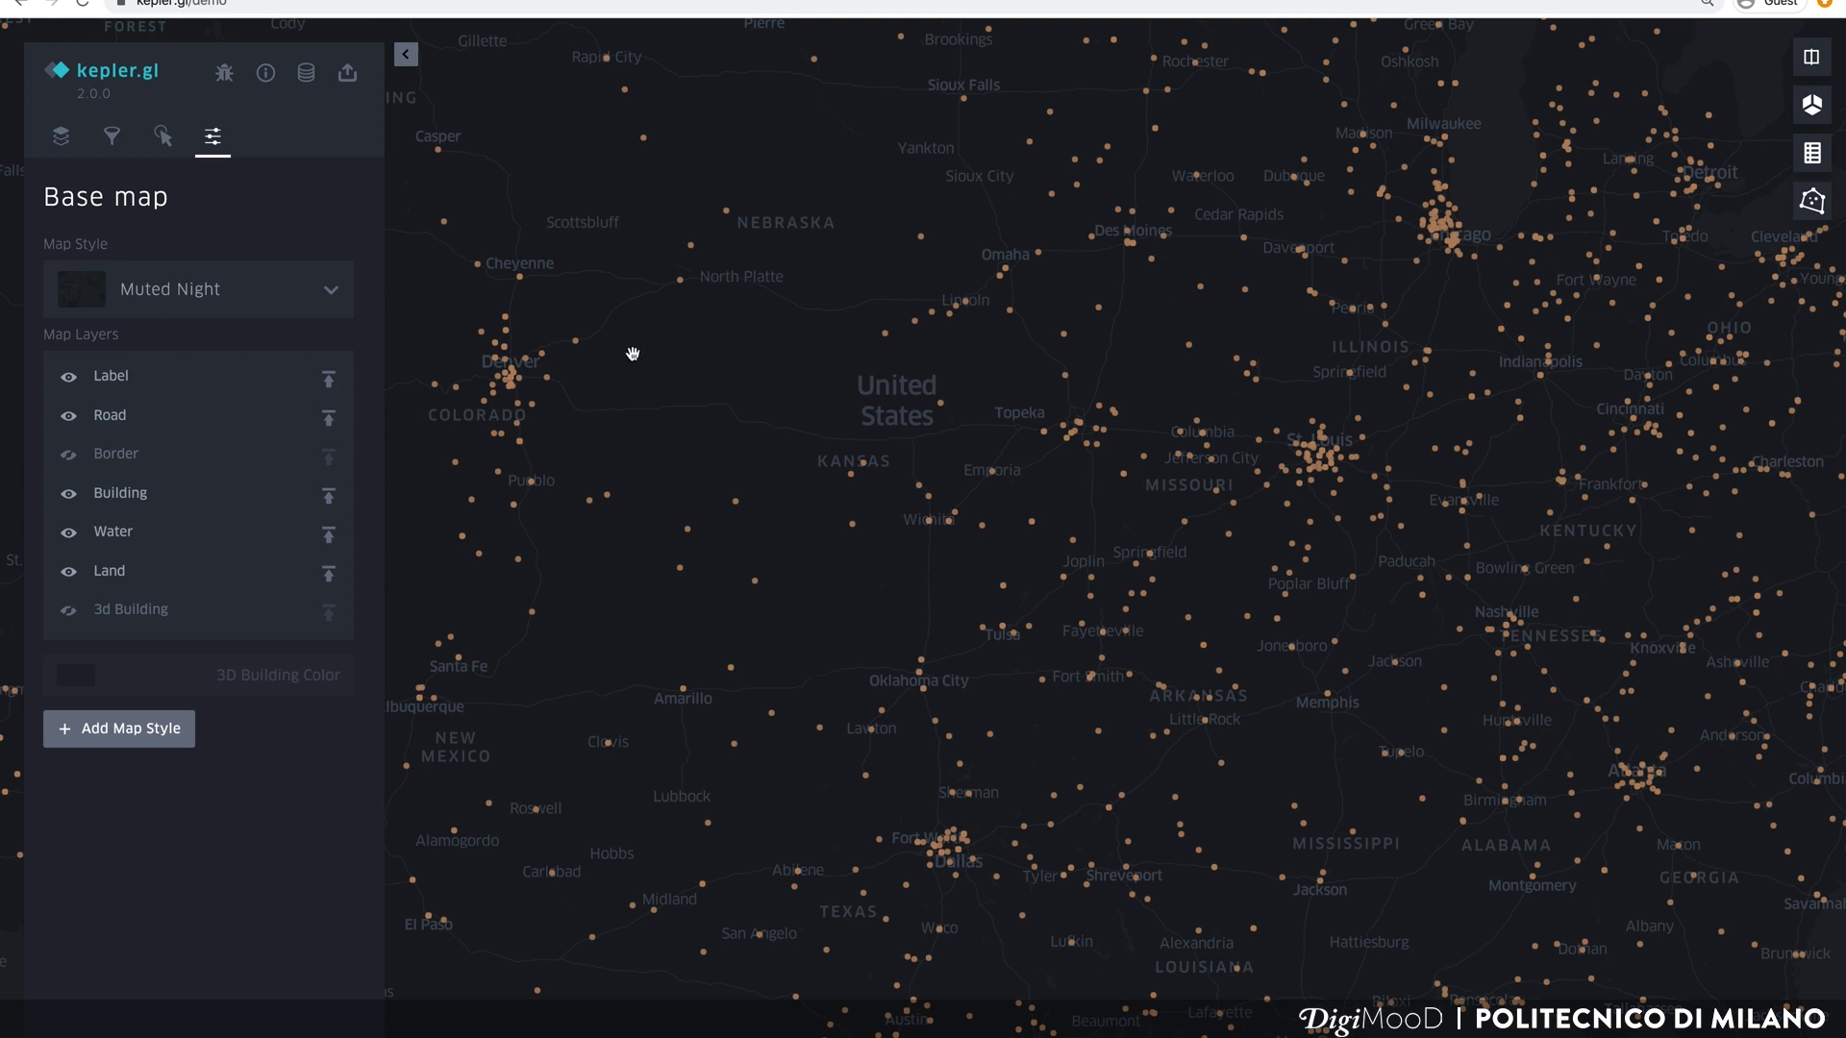
{"action": "left_click", "coordinate": [61, 142]}
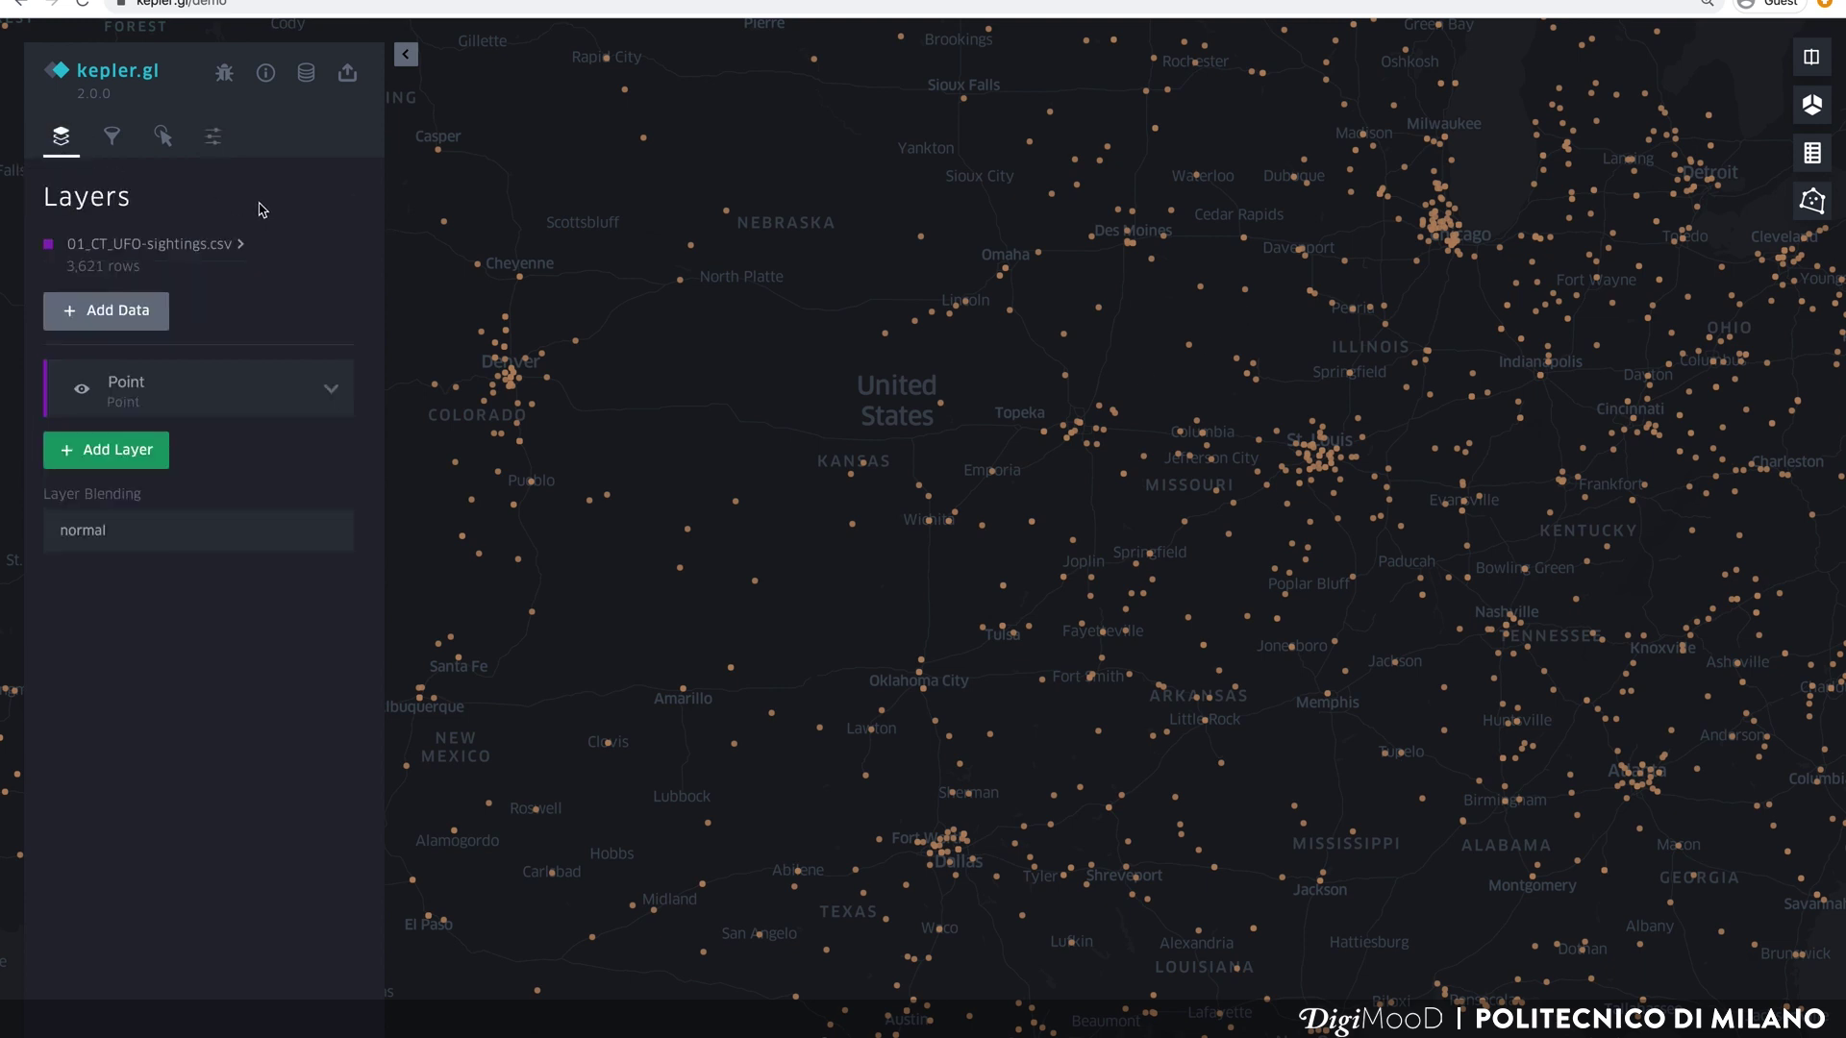
Step: Preview the sightings layer as Hexbin with a larger radius, then revert it to Point
{"action": "left_click", "coordinate": [332, 389]}
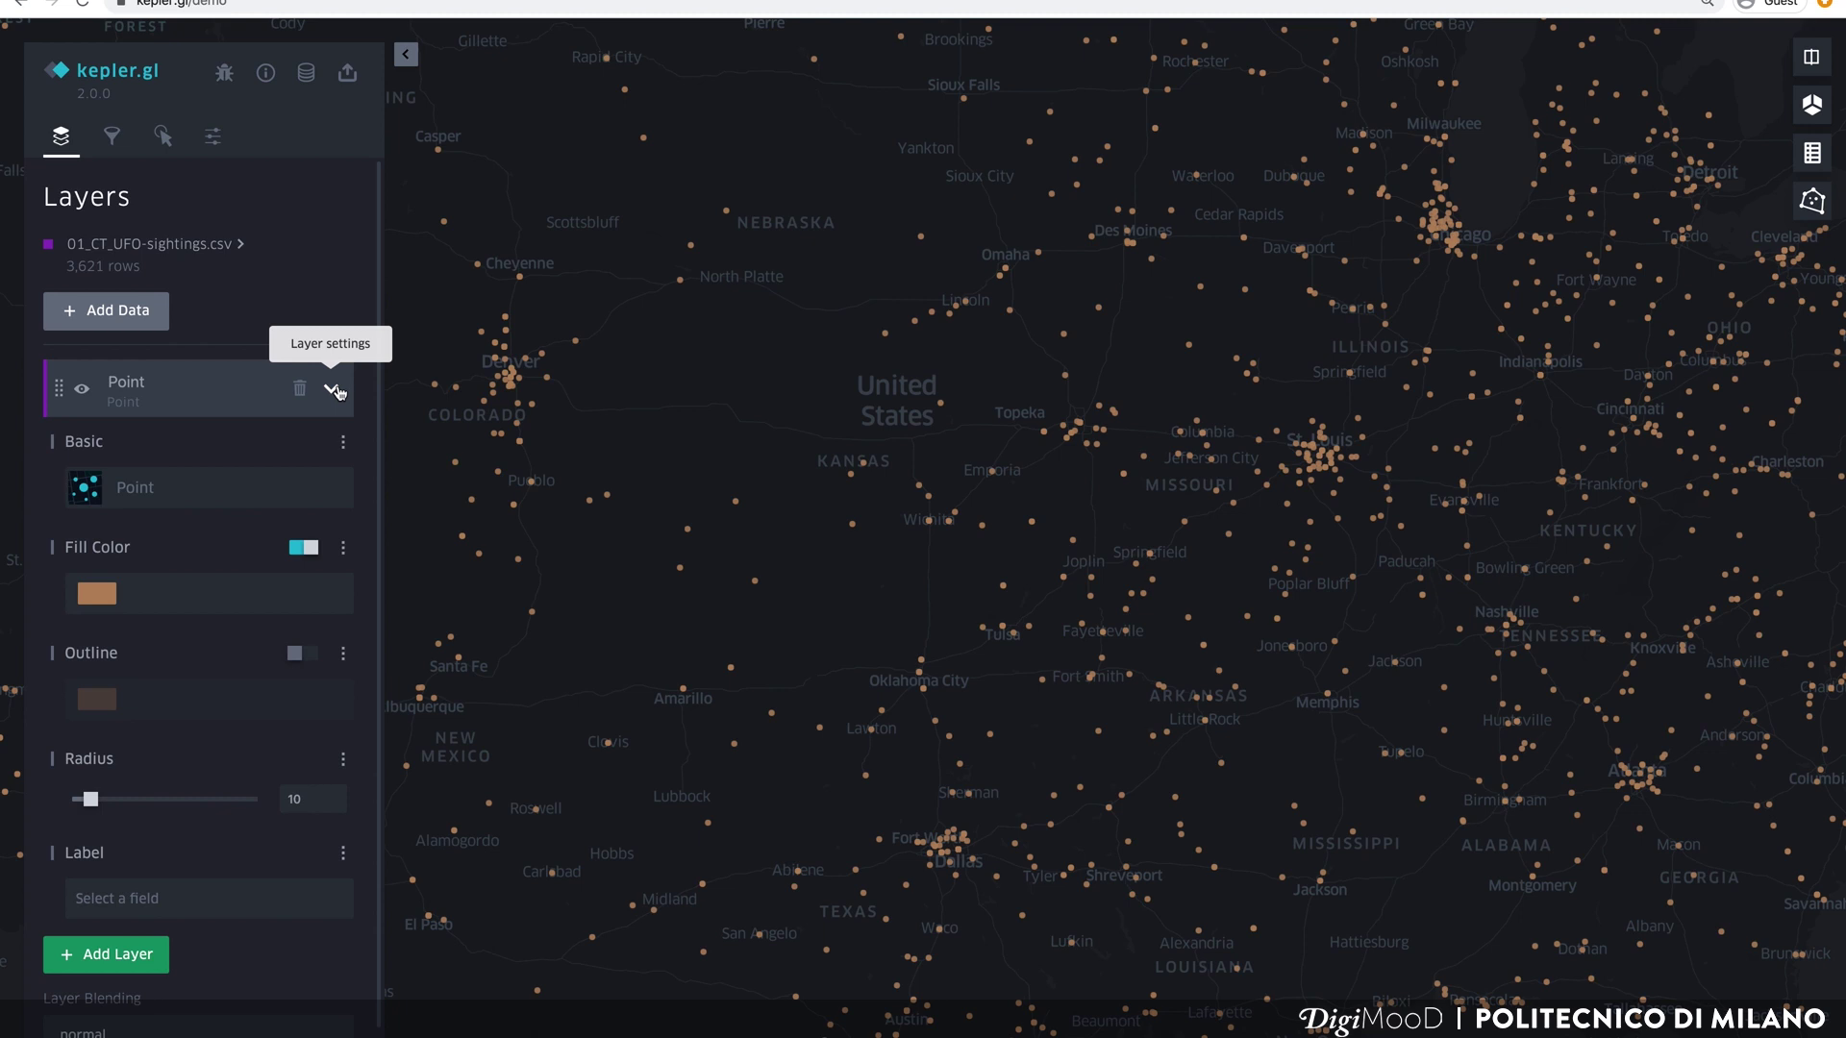
{"action": "left_click", "coordinate": [341, 492]}
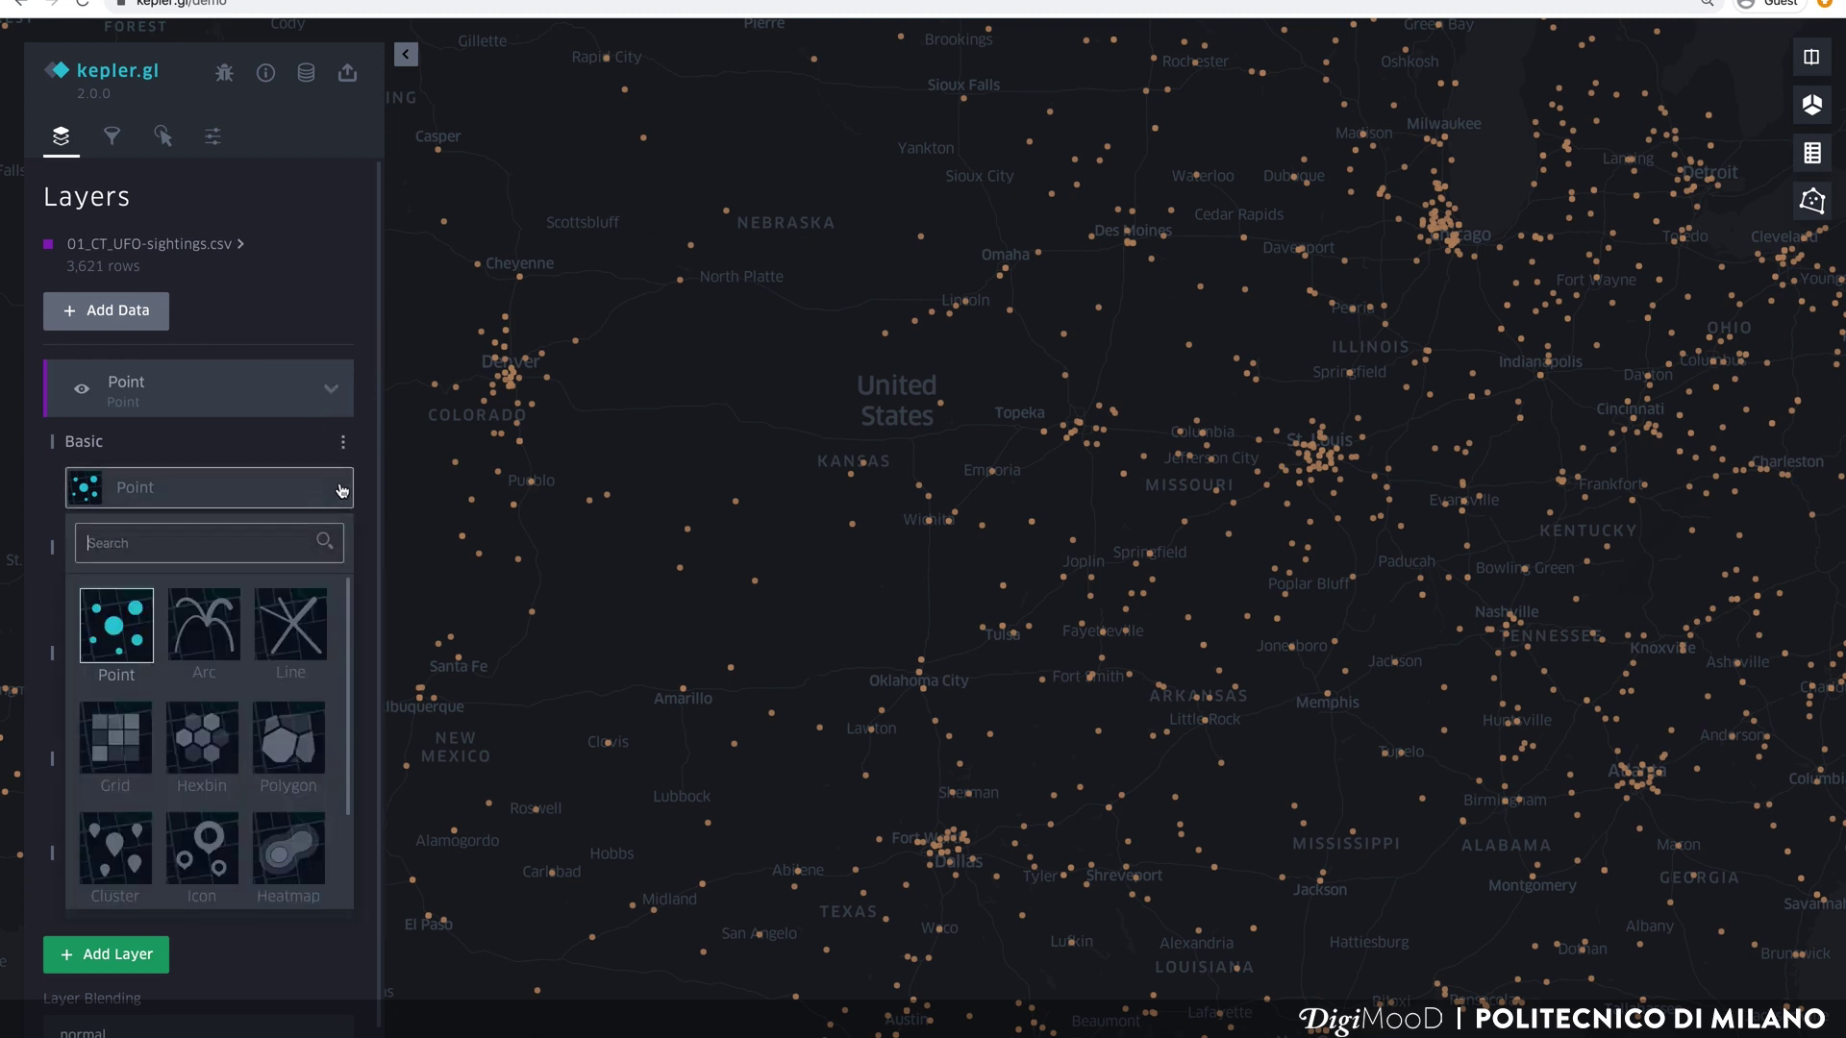
{"action": "left_click", "coordinate": [186, 743]}
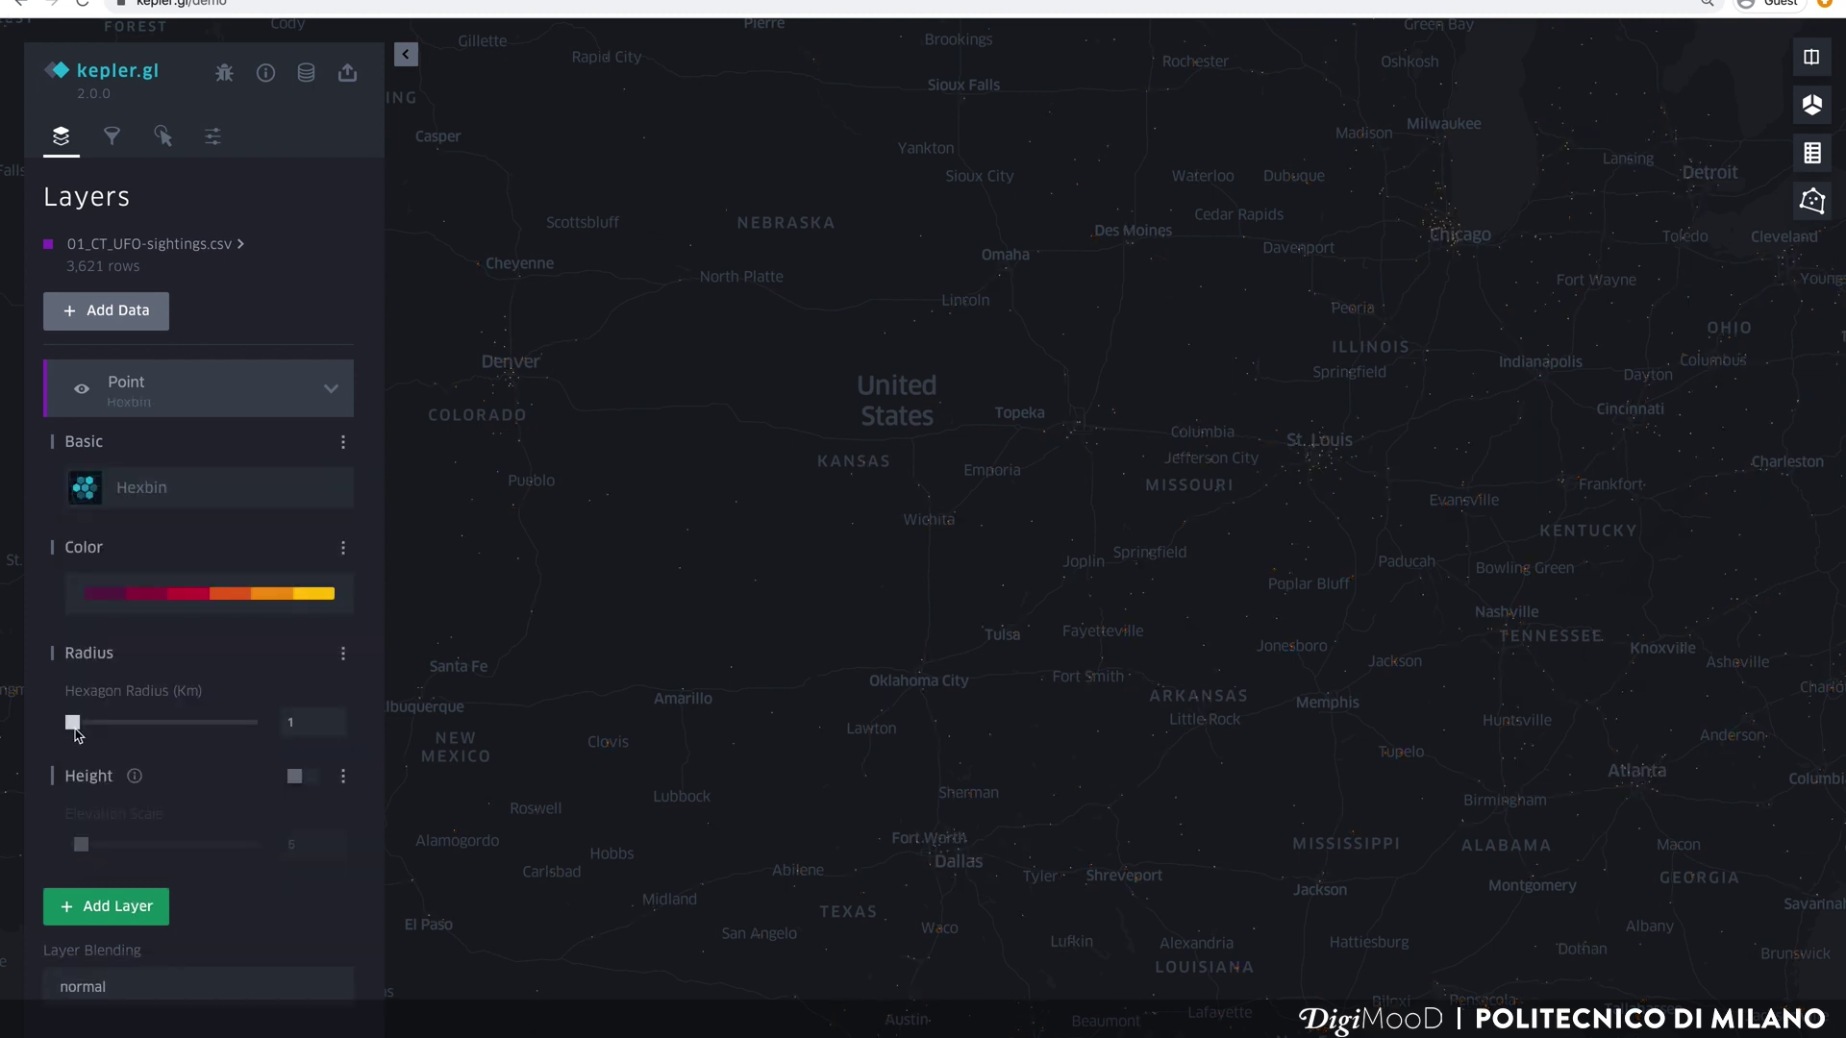
{"action": "mouse_move", "coordinate": [72, 719]}
{"action": "left_mouse_down"}
{"action": "mouse_move", "coordinate": [132, 722]}
{"action": "mouse_move", "coordinate": [86, 723]}
{"action": "left_mouse_up"}
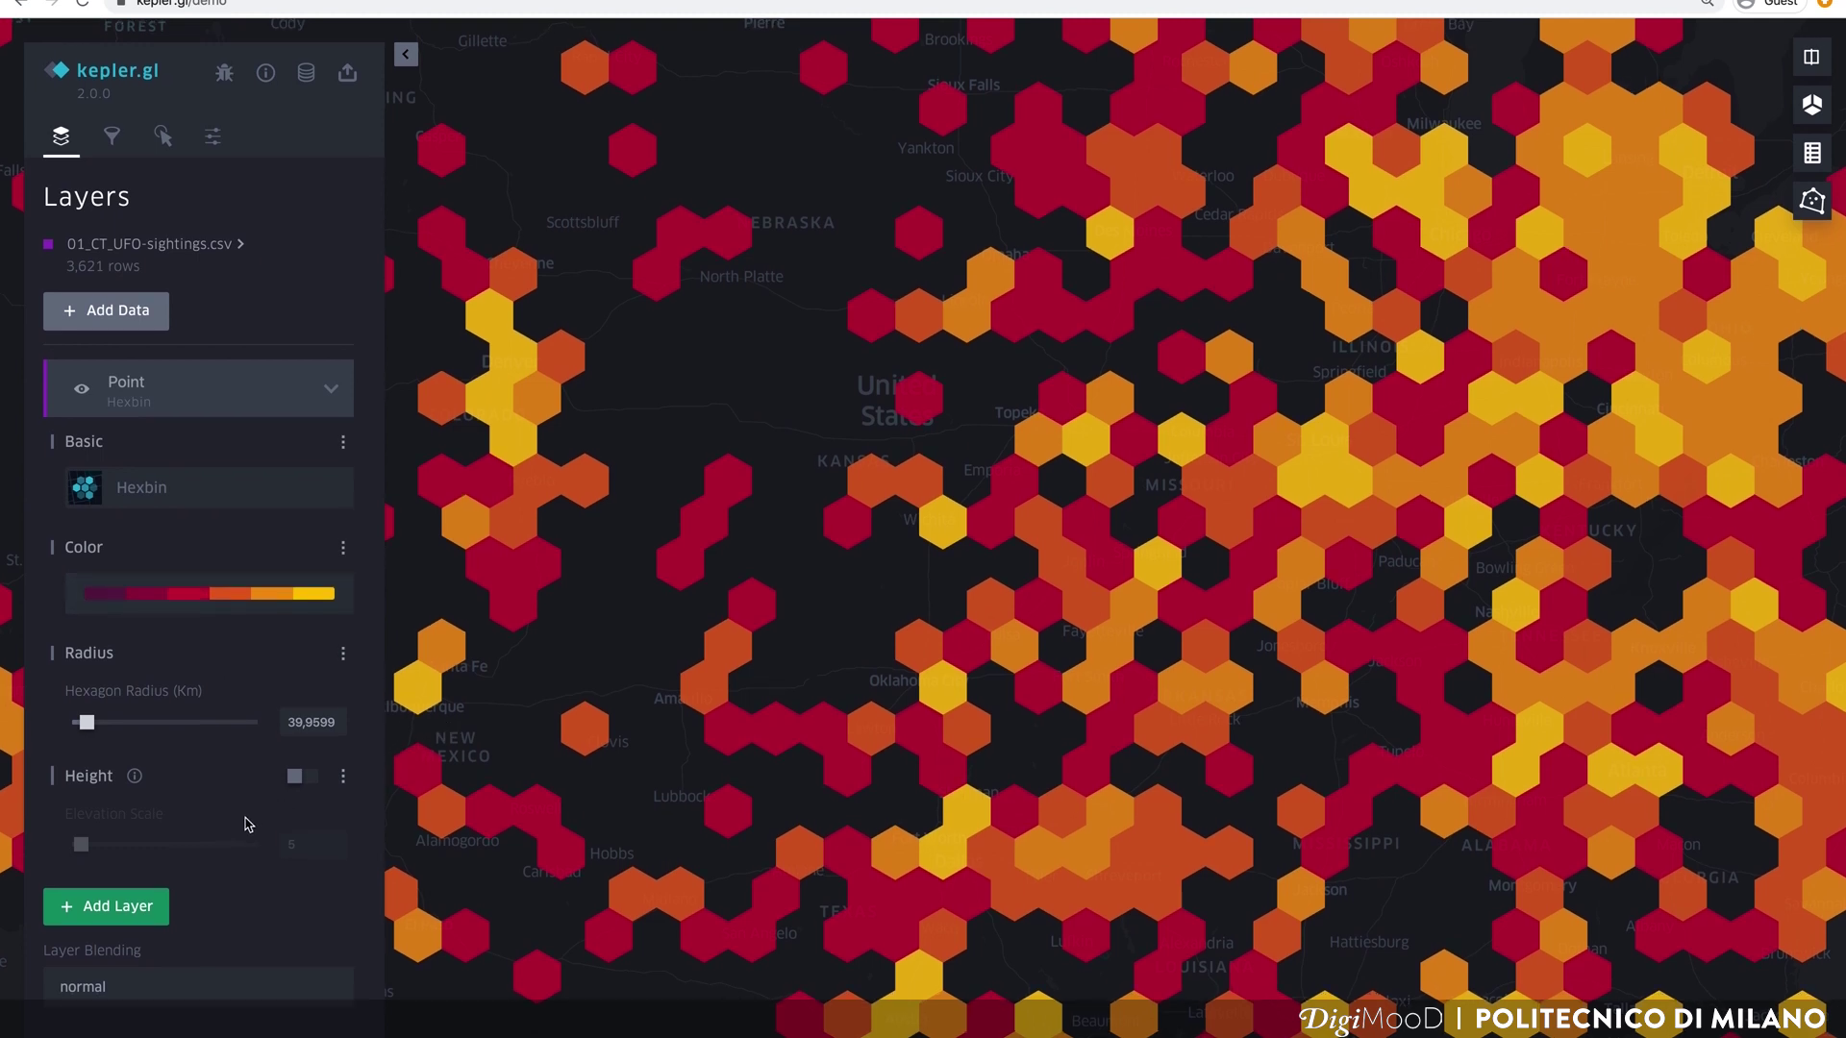
{"action": "left_click", "coordinate": [224, 505]}
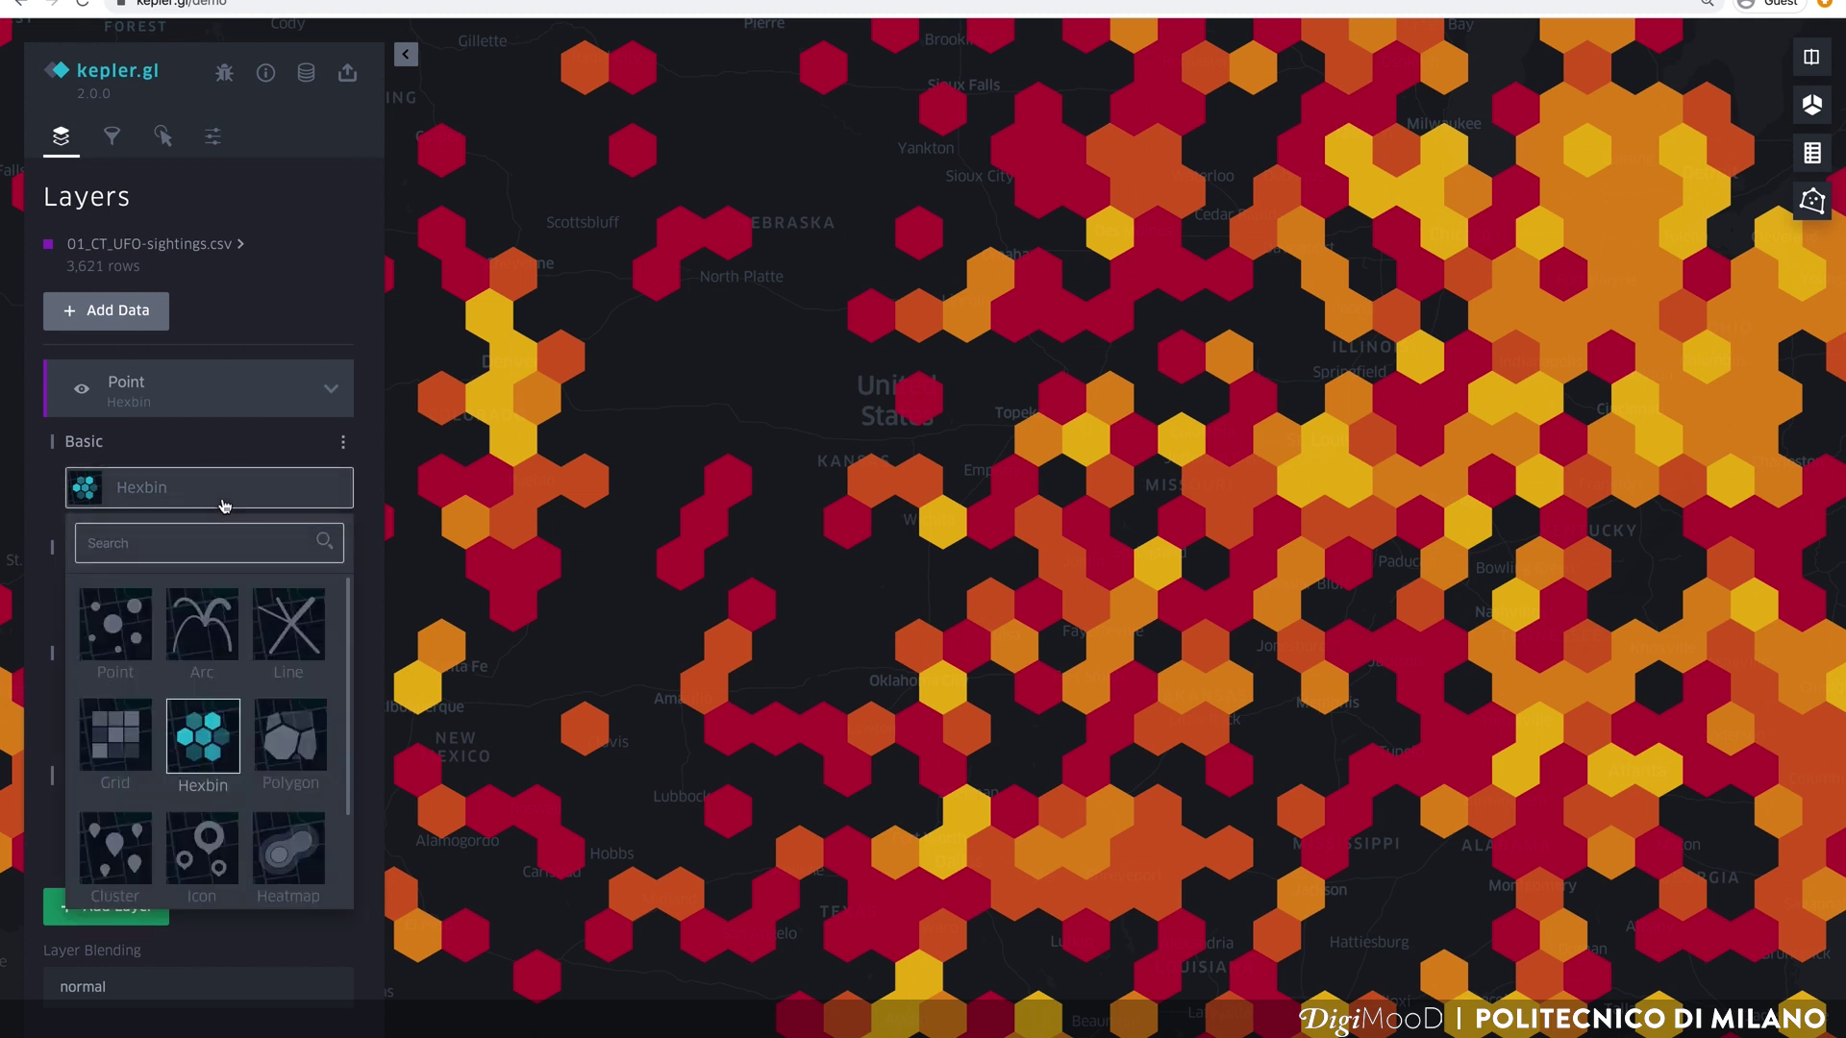
{"action": "left_click", "coordinate": [137, 628]}
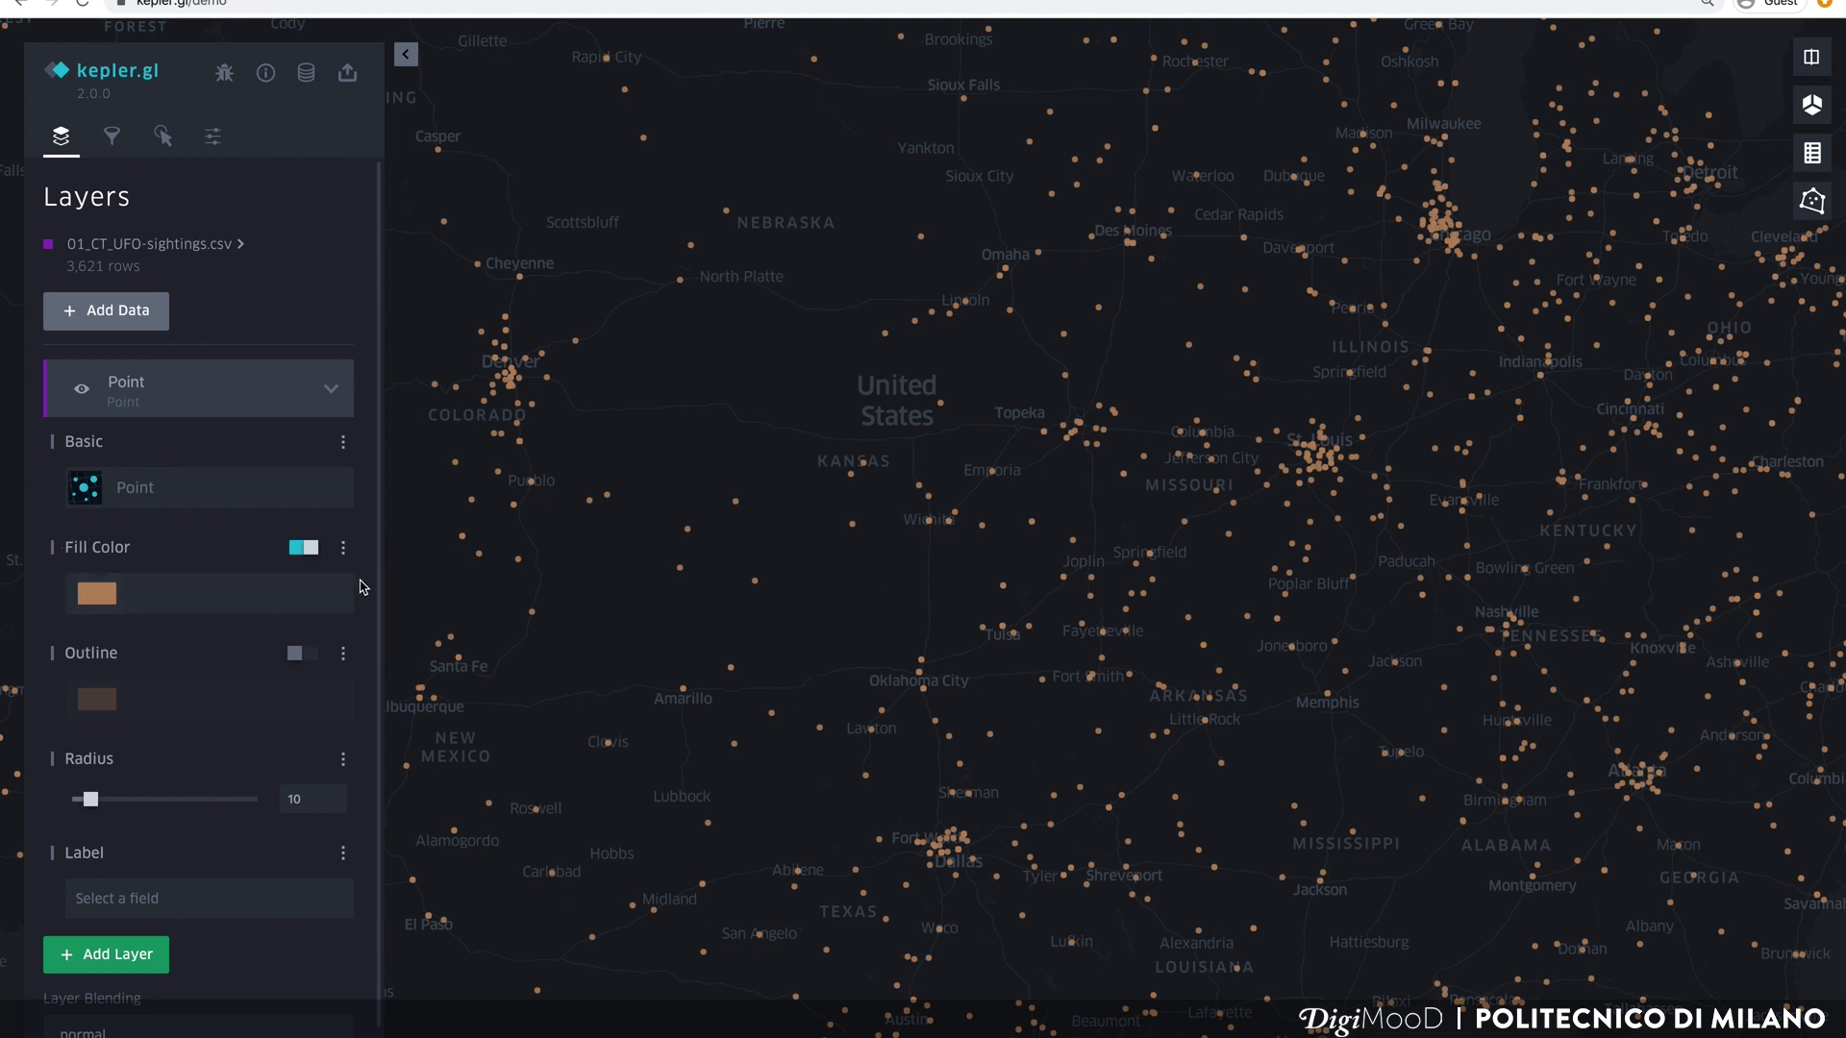
Step: Base Fill Color on length_of_encounter_seconds using the 6-step teal-to-magenta palette
{"action": "left_click", "coordinate": [344, 550]}
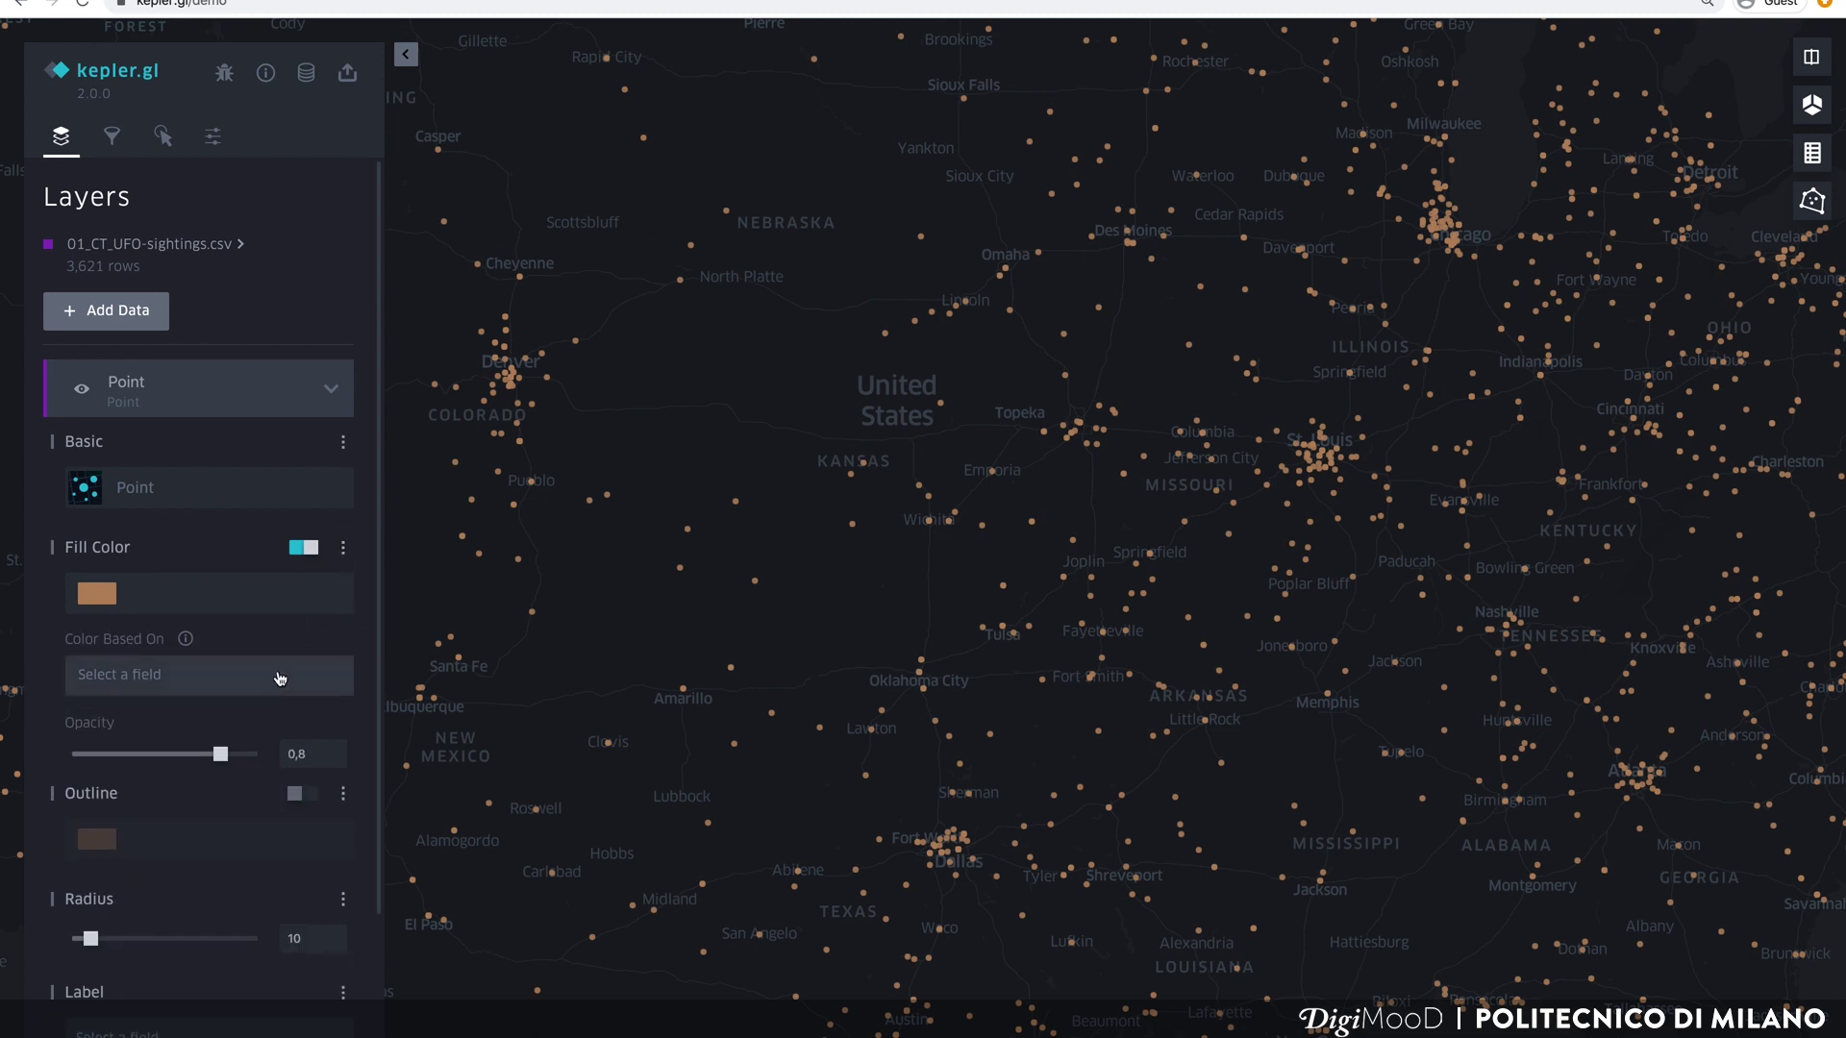
{"action": "left_click", "coordinate": [246, 680]}
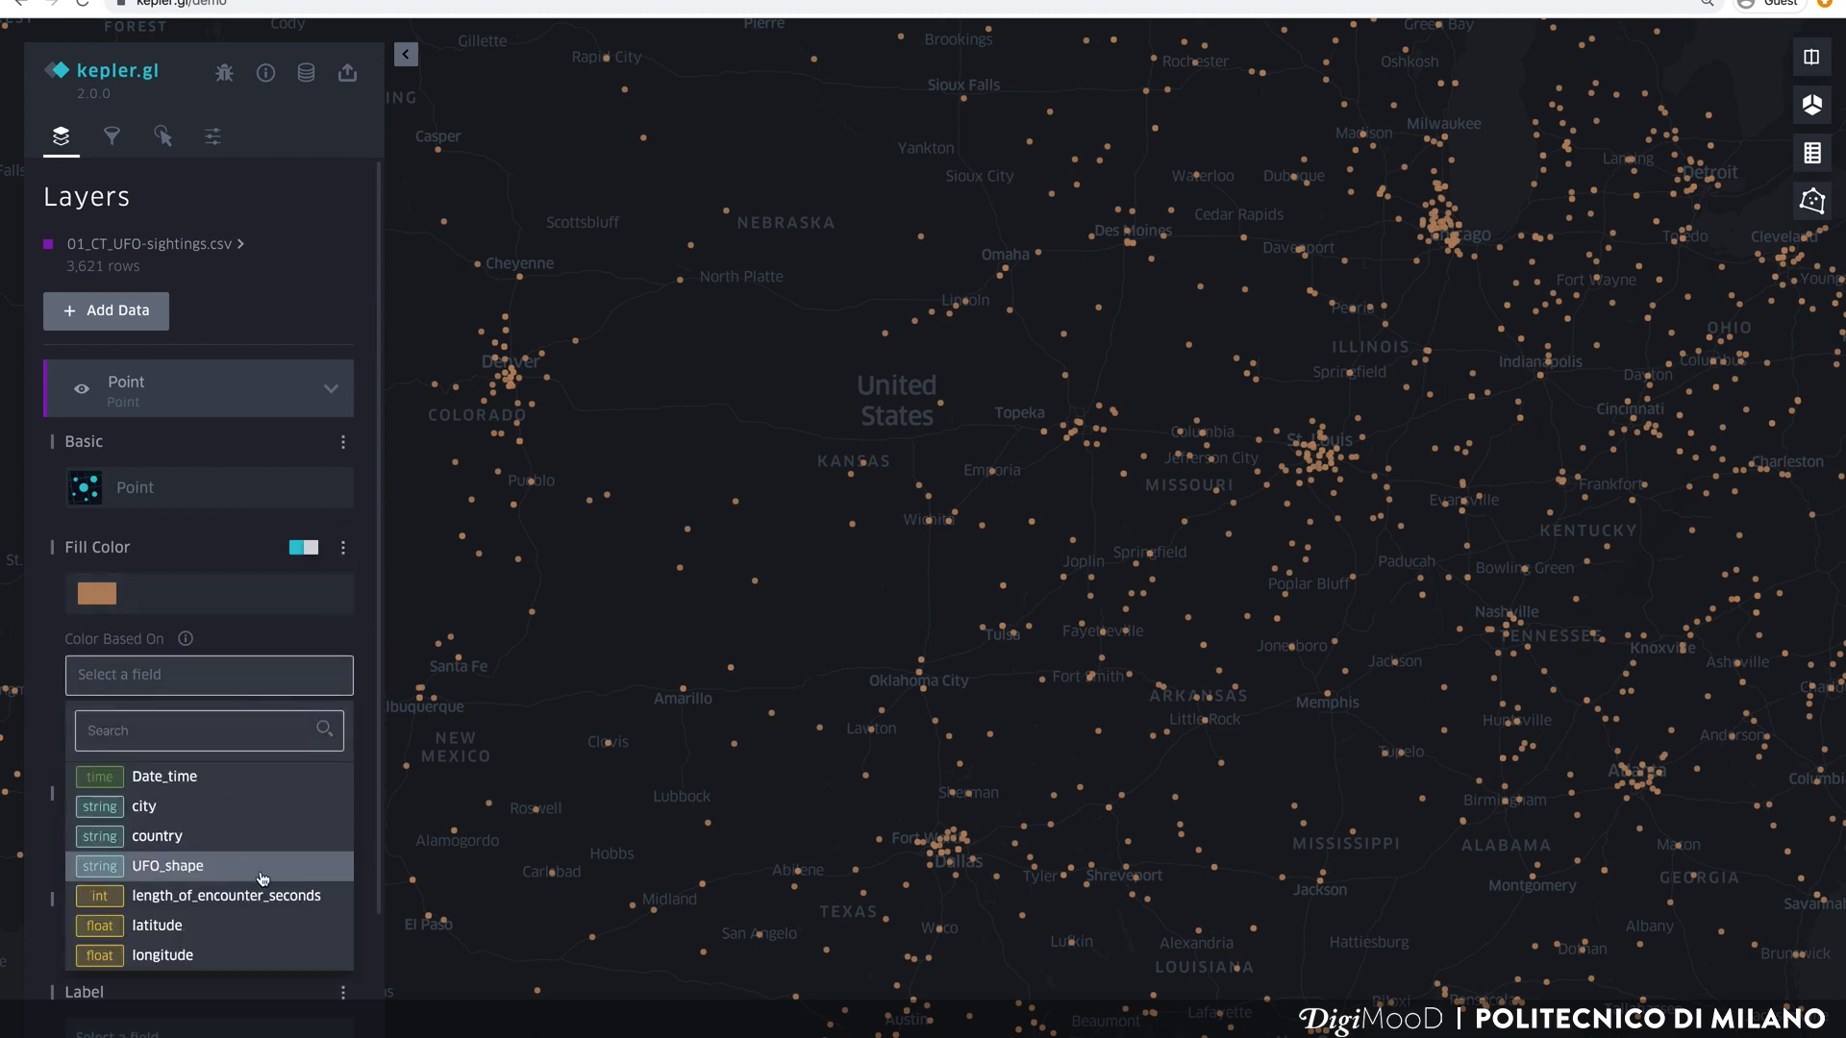
{"action": "left_click", "coordinate": [267, 875]}
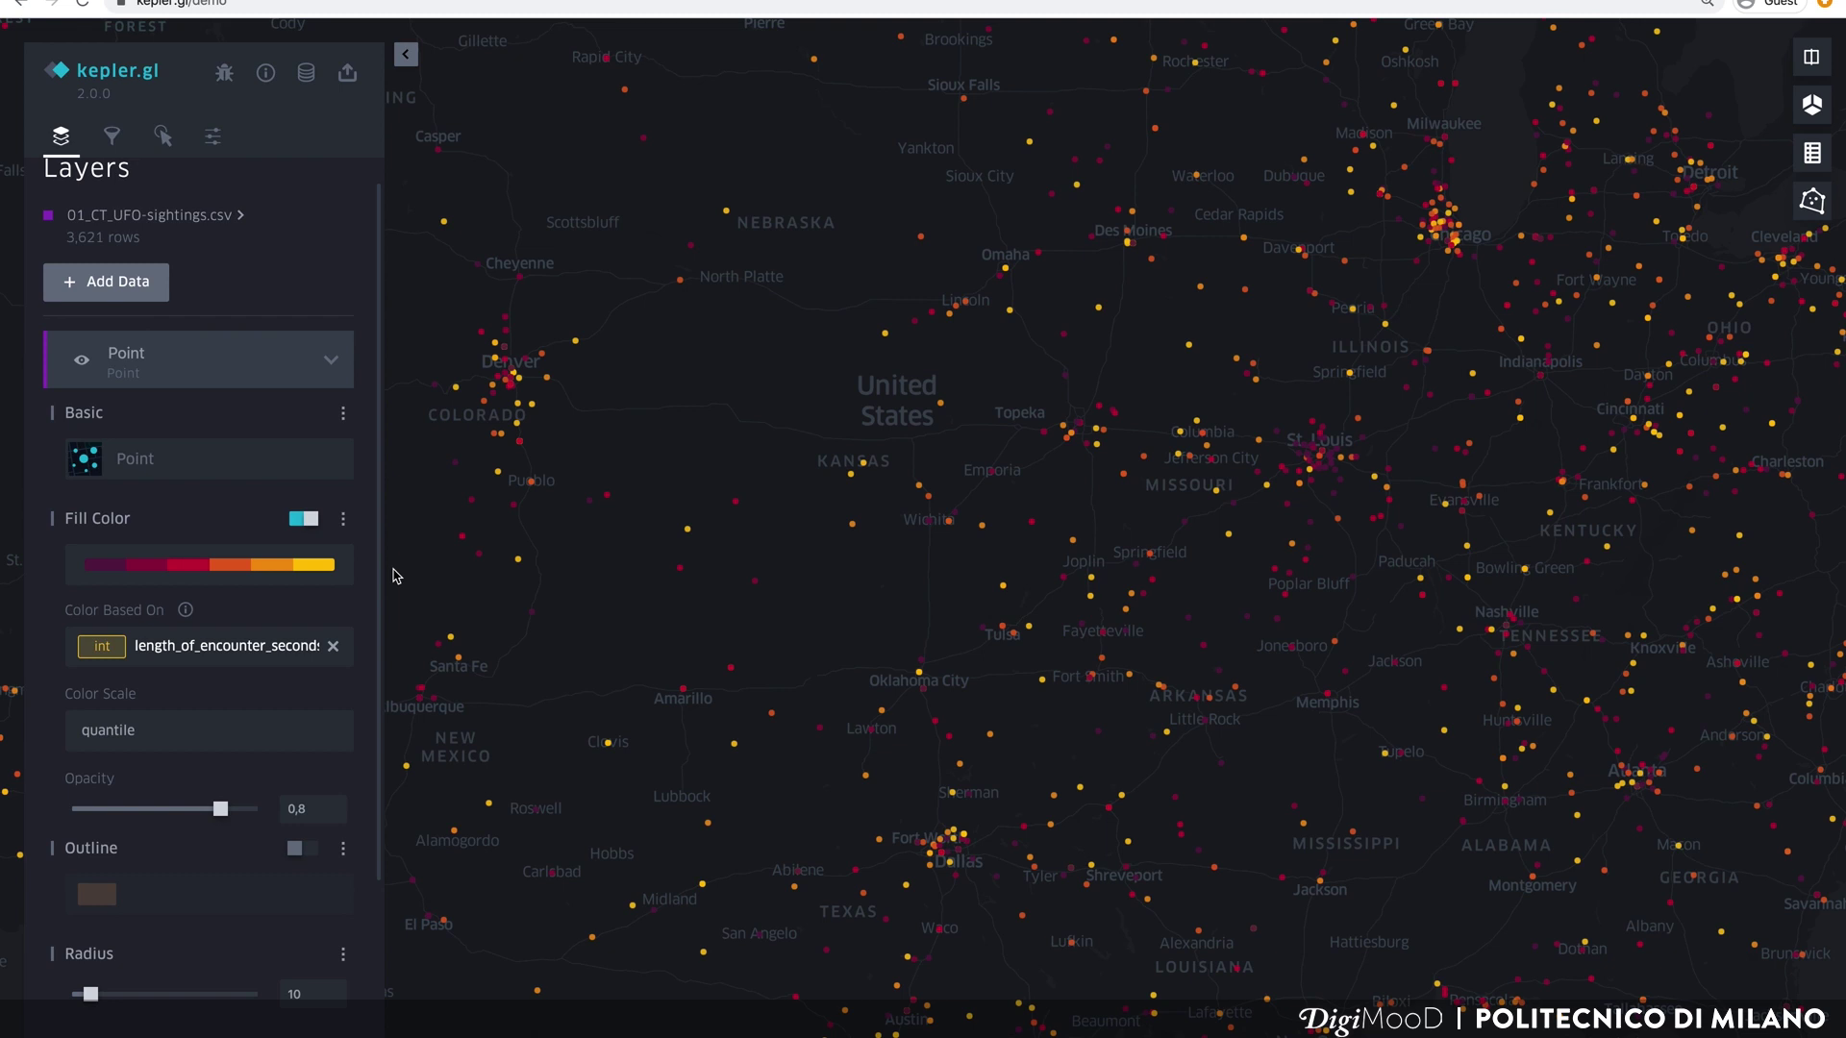
{"action": "left_click", "coordinate": [303, 576]}
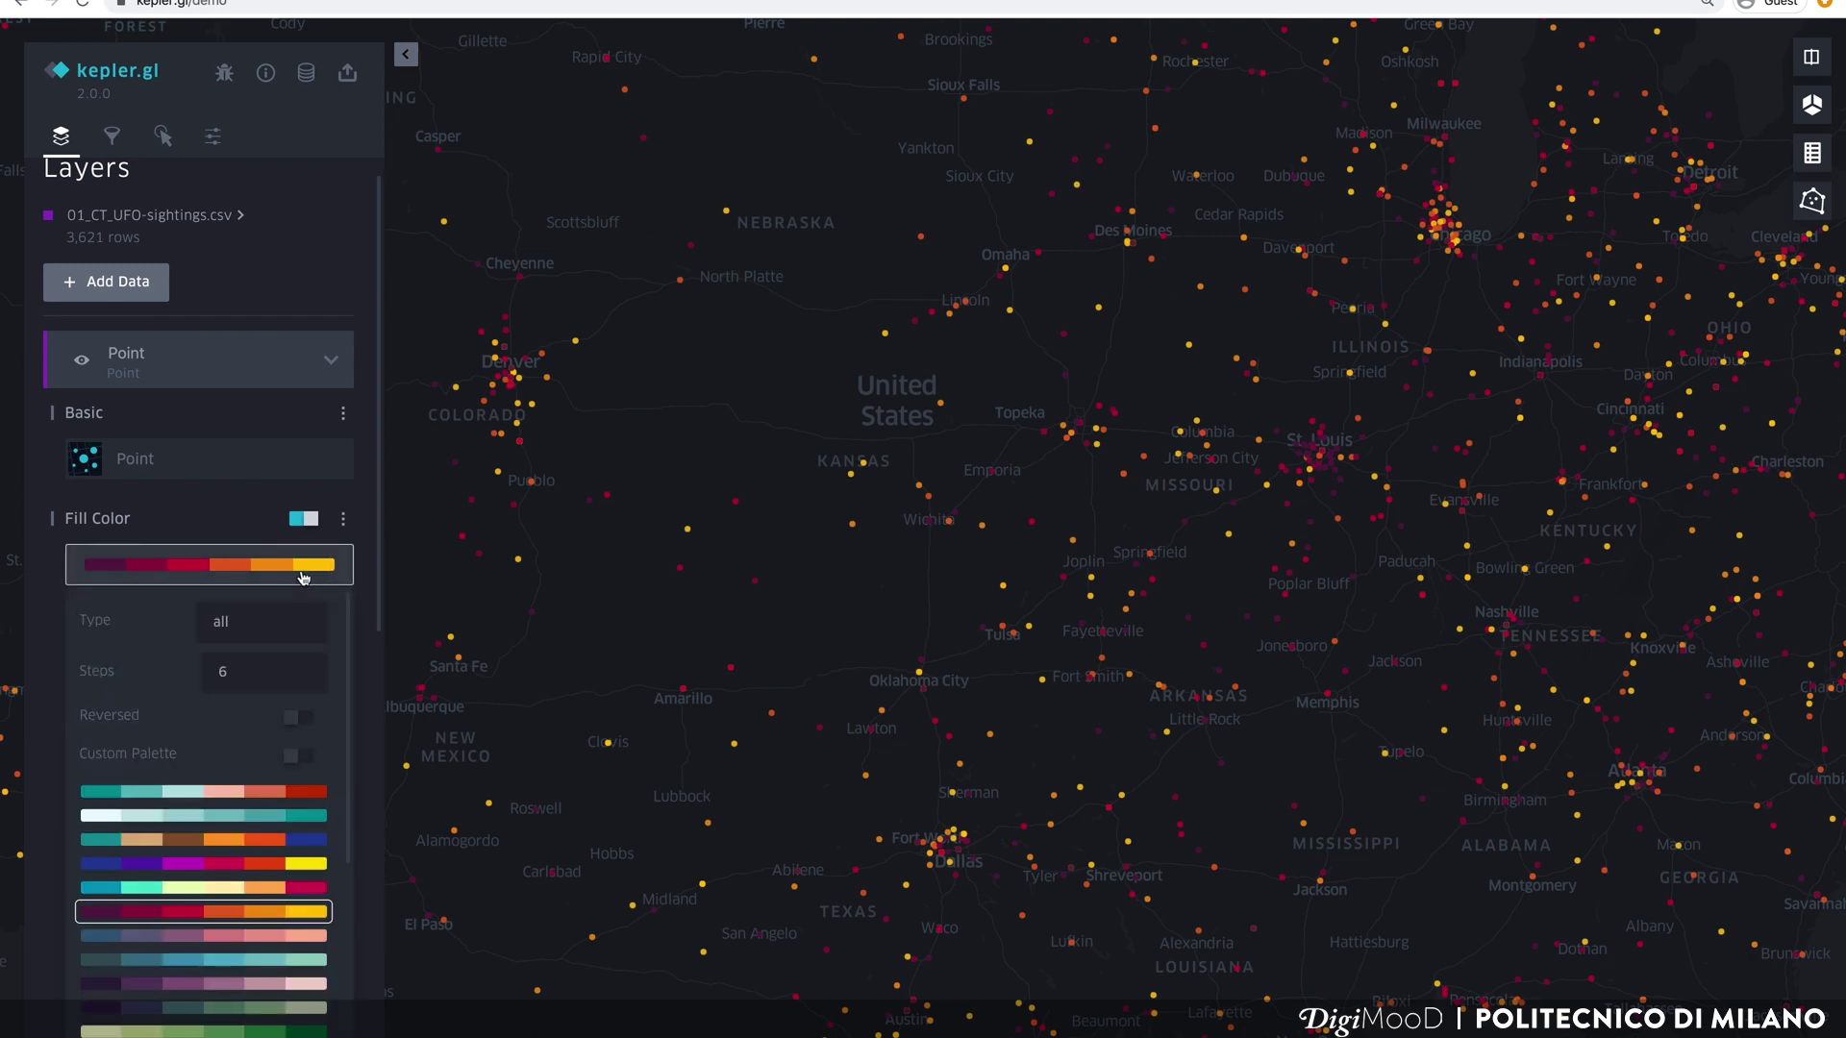
{"action": "left_click", "coordinate": [323, 888]}
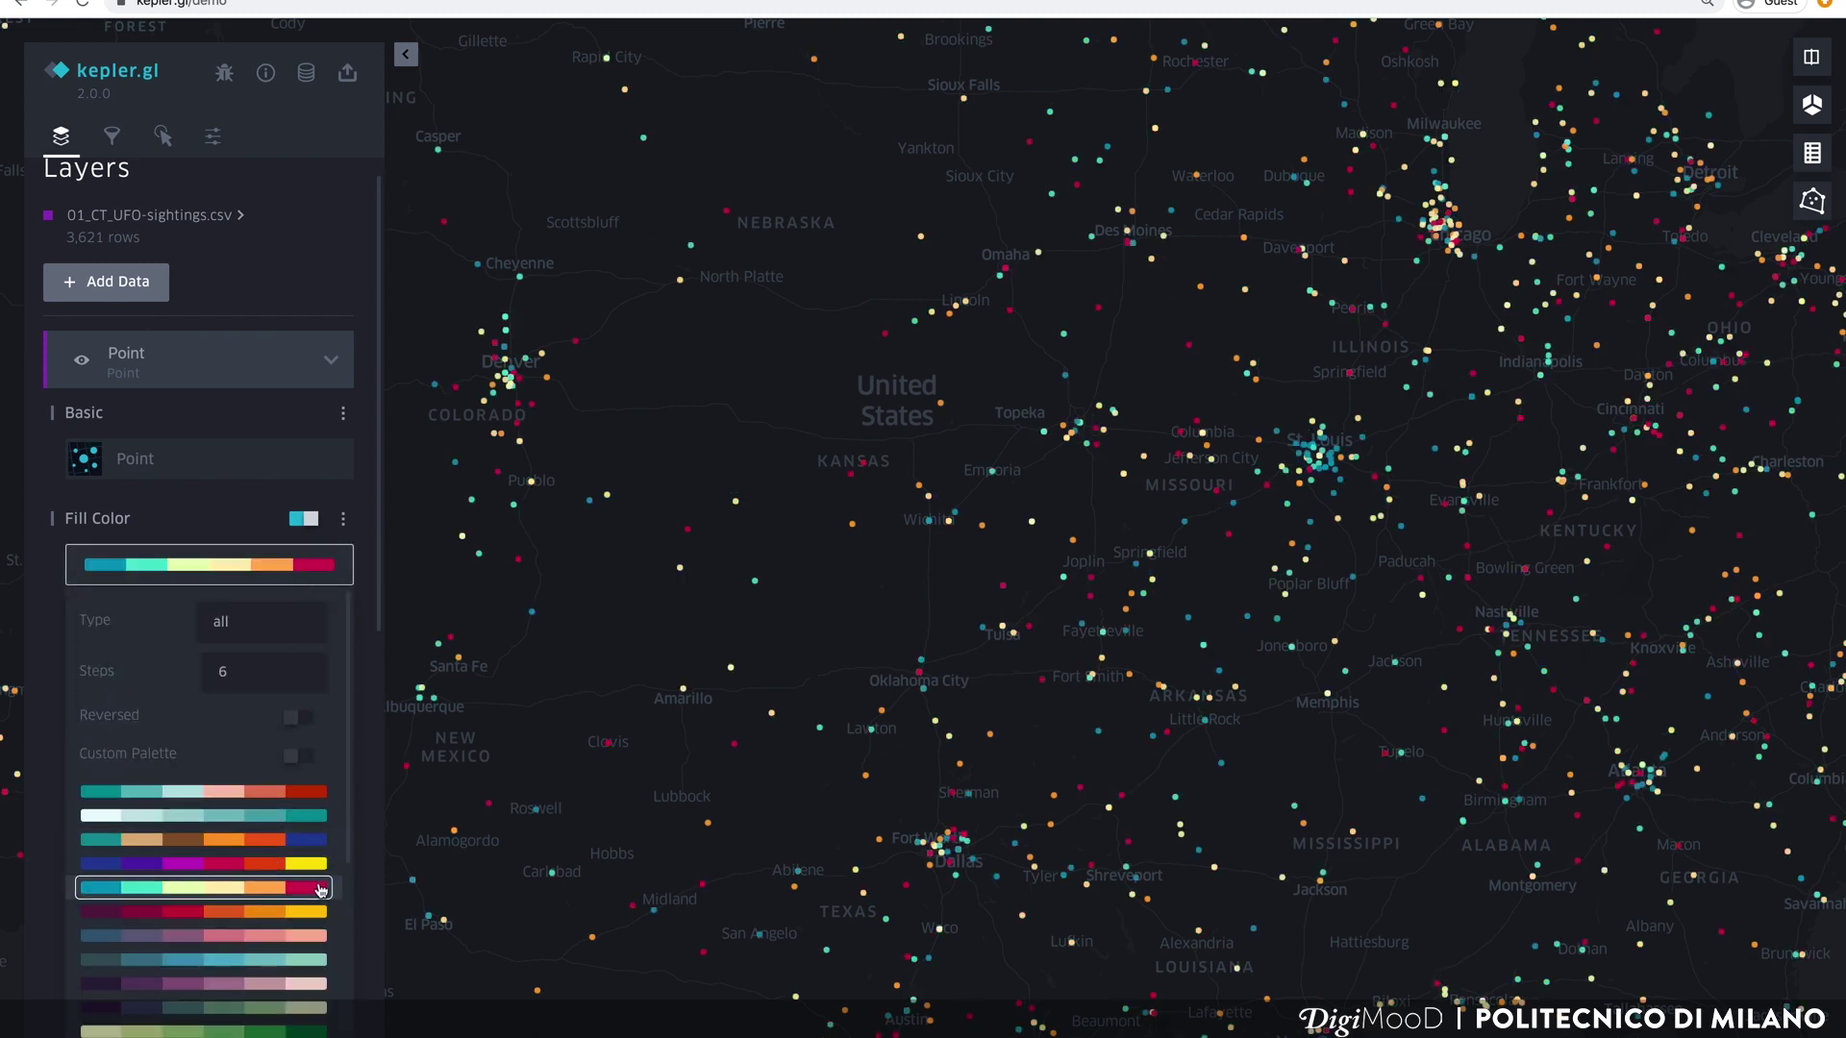
{"action": "left_click", "coordinate": [345, 520]}
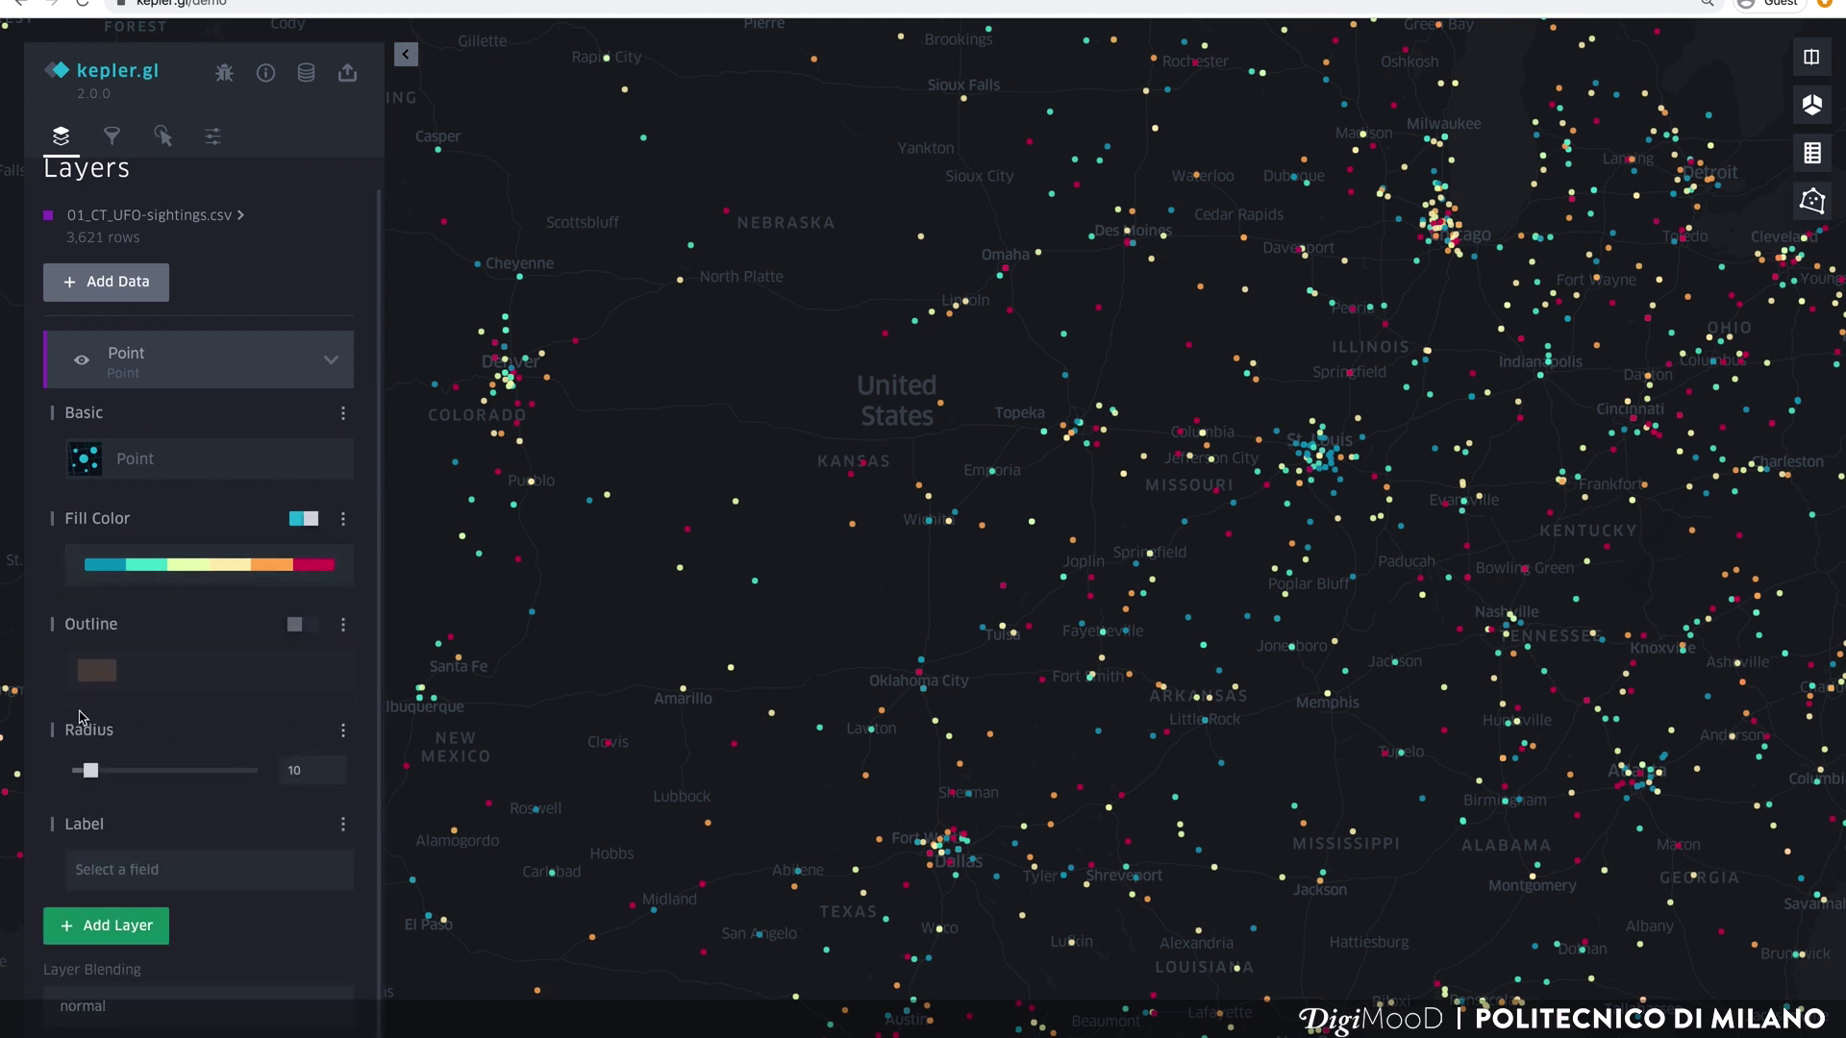
Step: Base point radius on length_of_encounter_seconds with a radius range of 1 to 325.7
{"action": "left_click", "coordinate": [341, 733]}
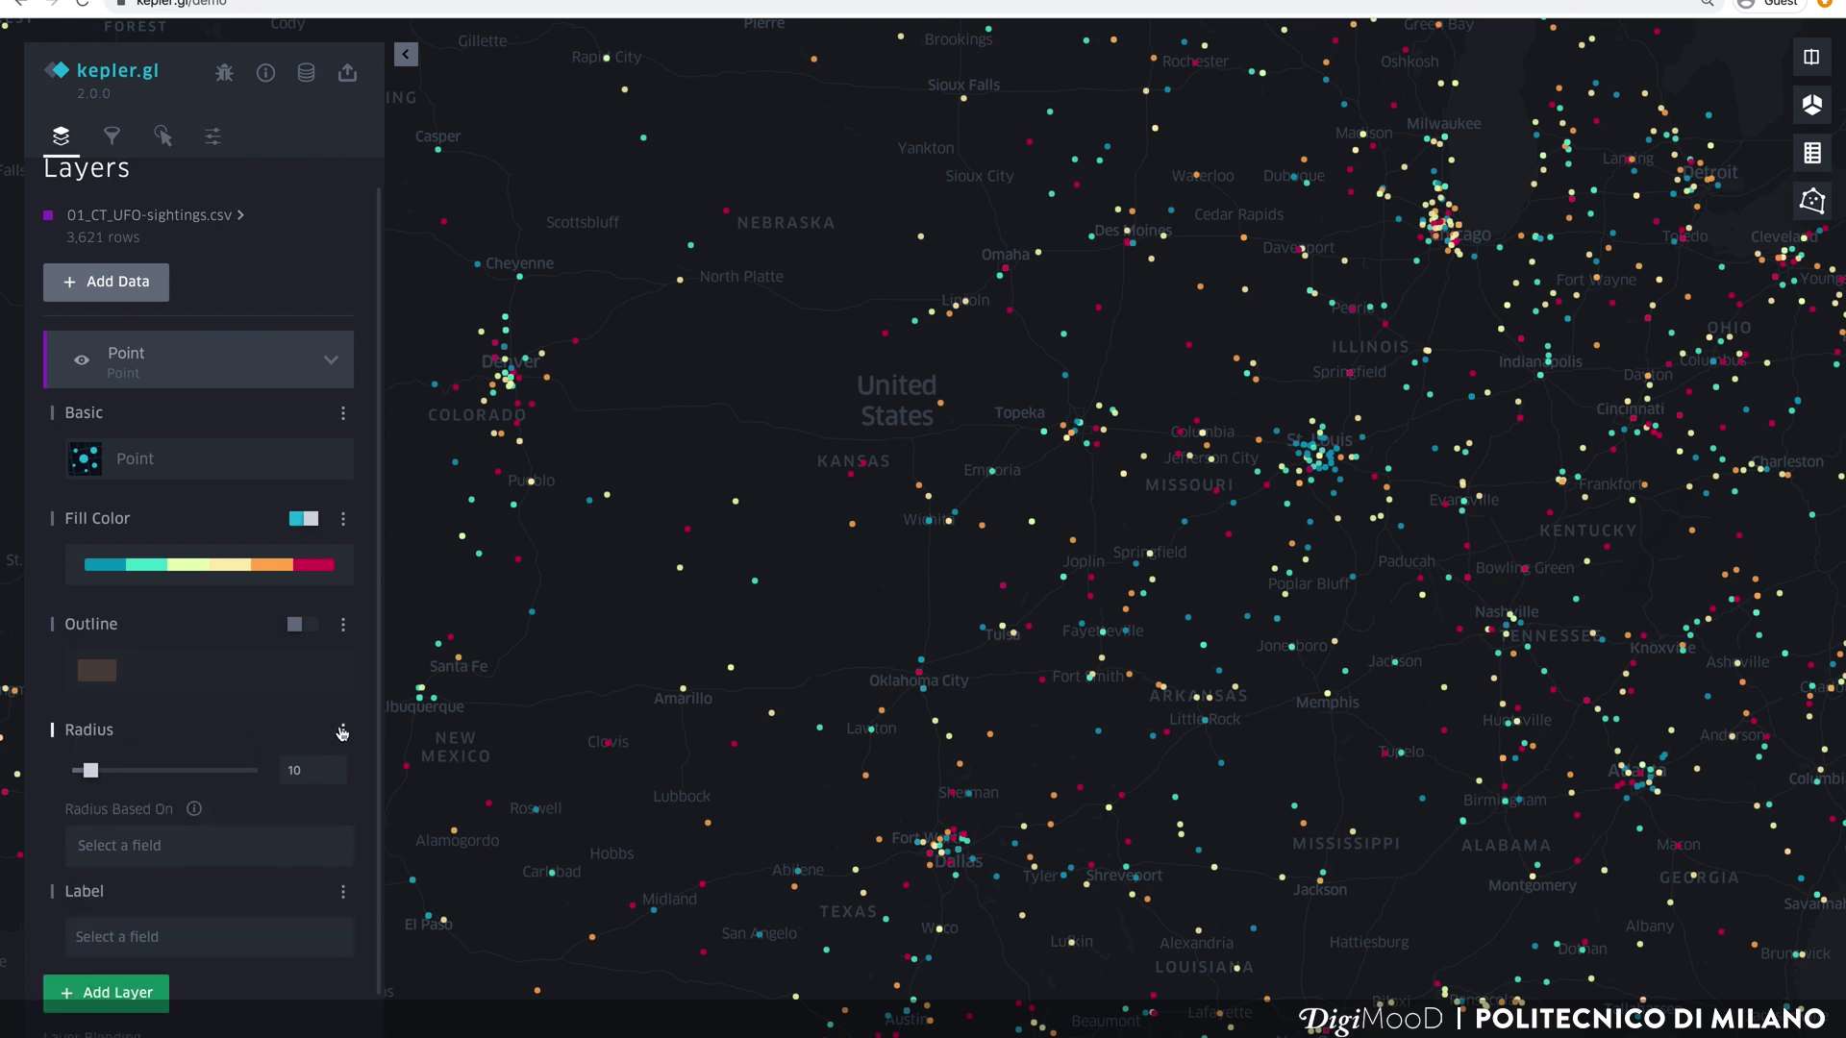
{"action": "left_click", "coordinate": [149, 856]}
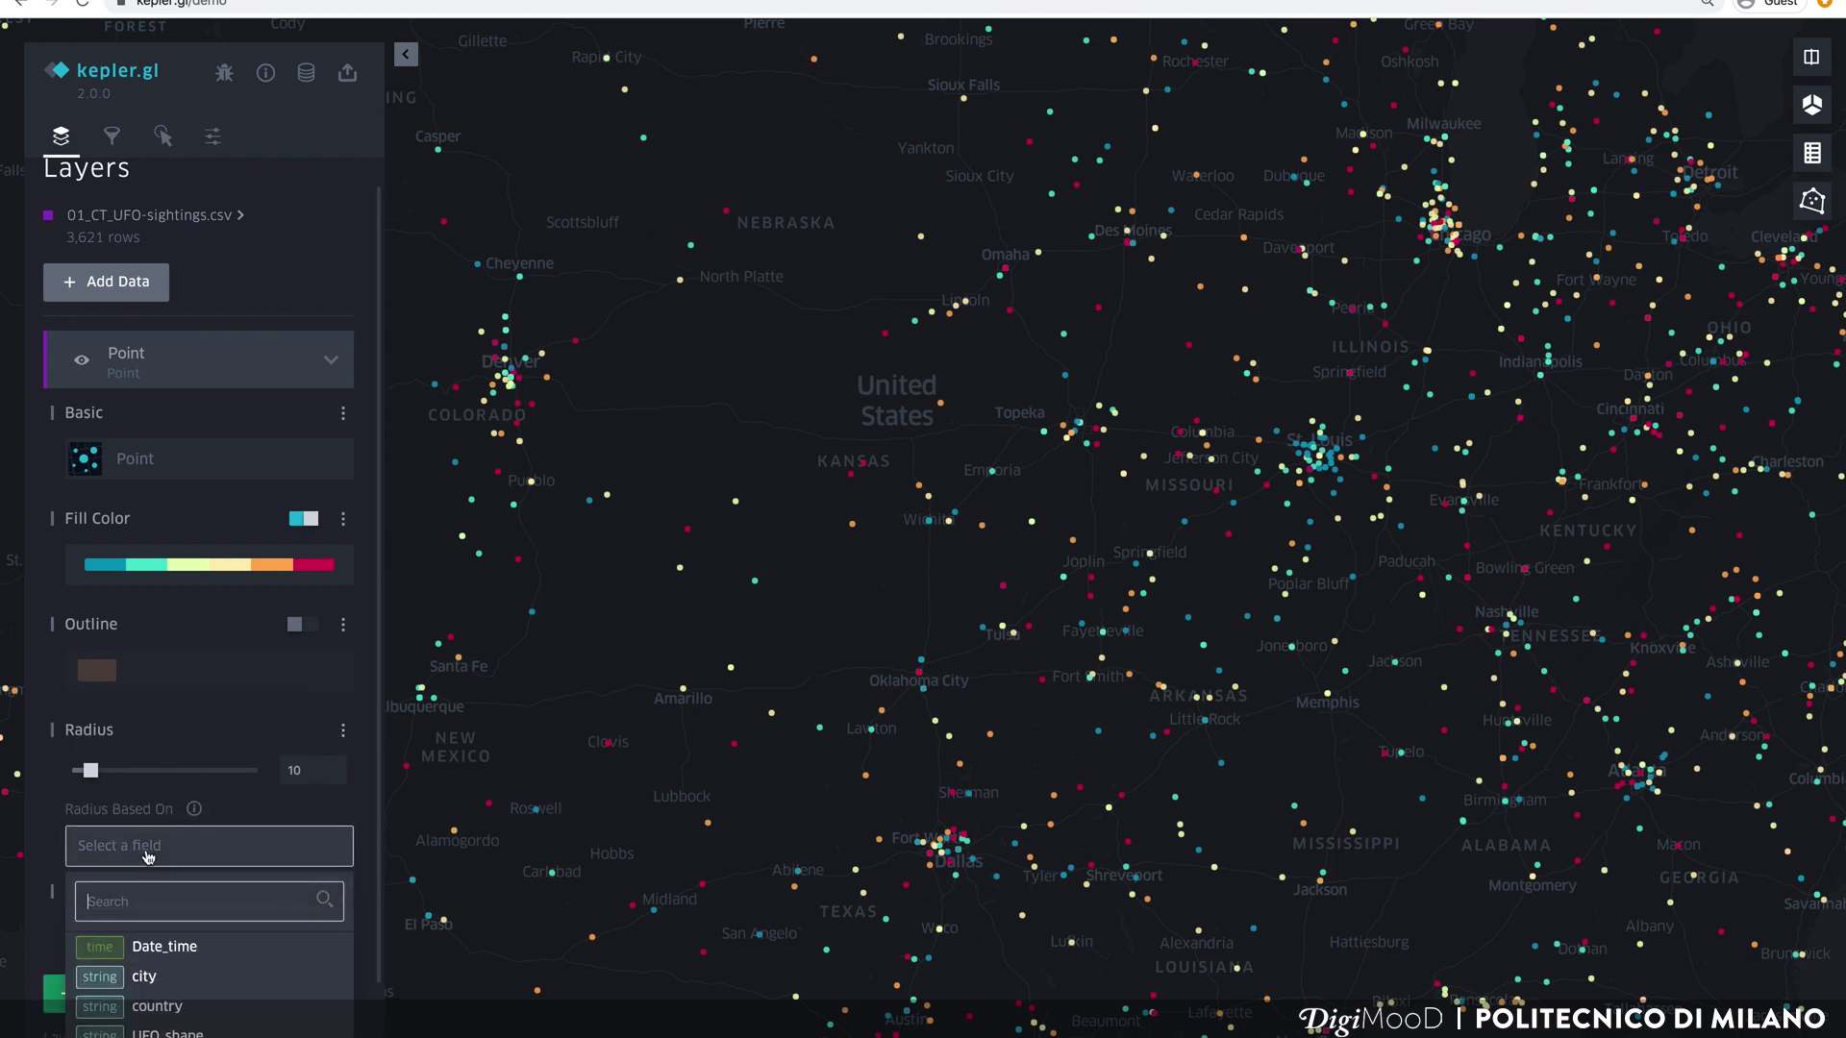
{"action": "scroll", "coordinate": [201, 950], "scroll_direction": "down", "scroll_amount": 2}
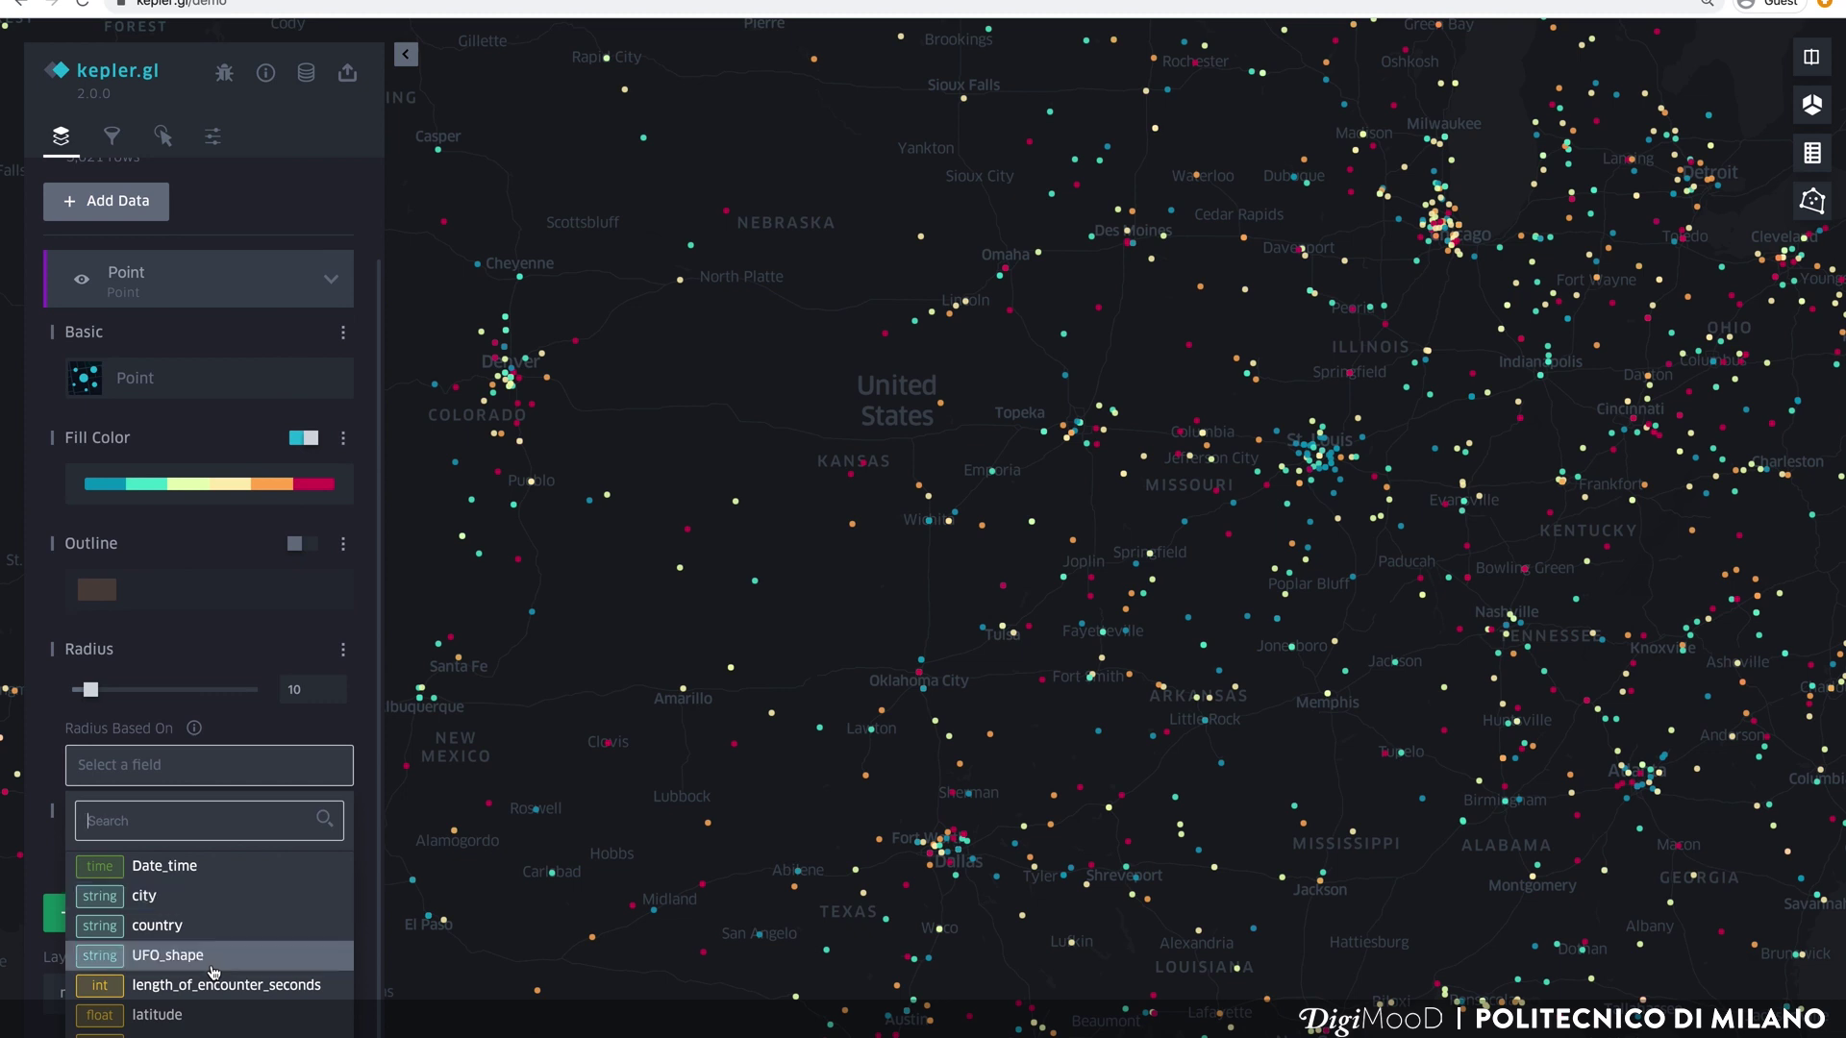
{"action": "left_click", "coordinate": [227, 986]}
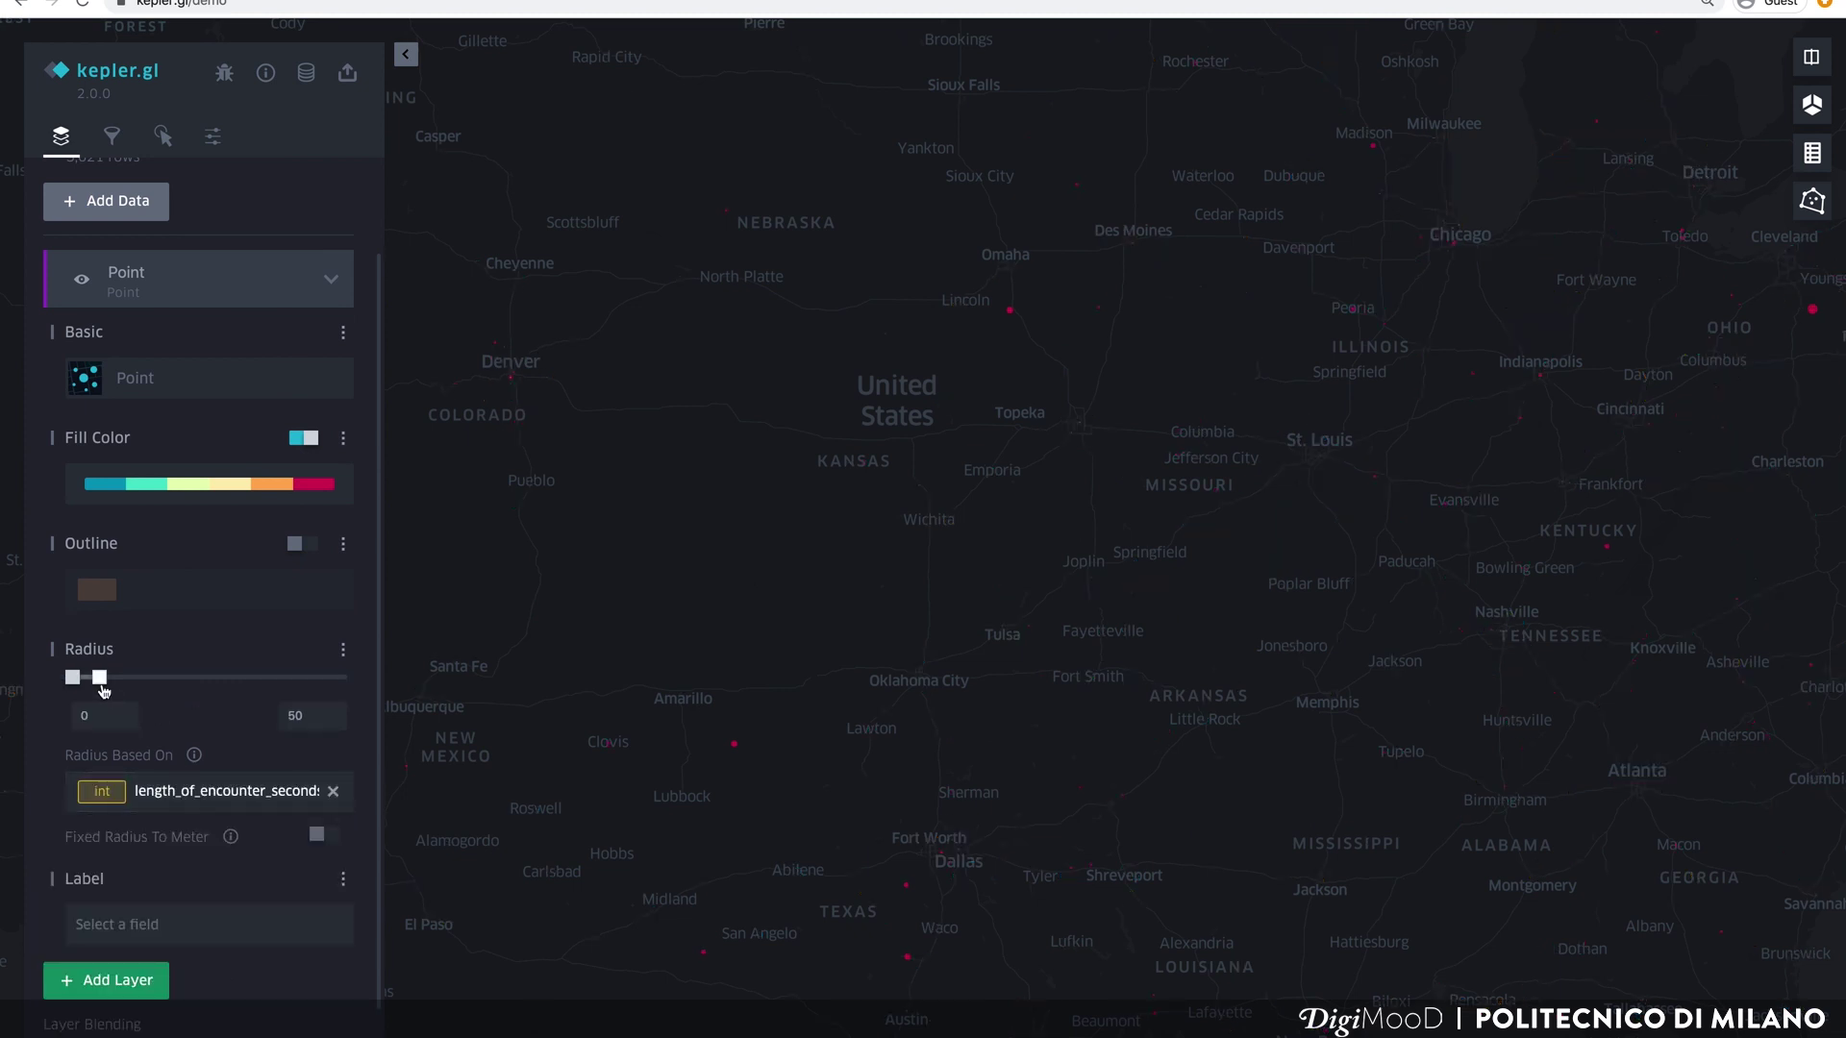
{"action": "left_click_drag", "start_coordinate": [125, 685], "coordinate": [249, 678]}
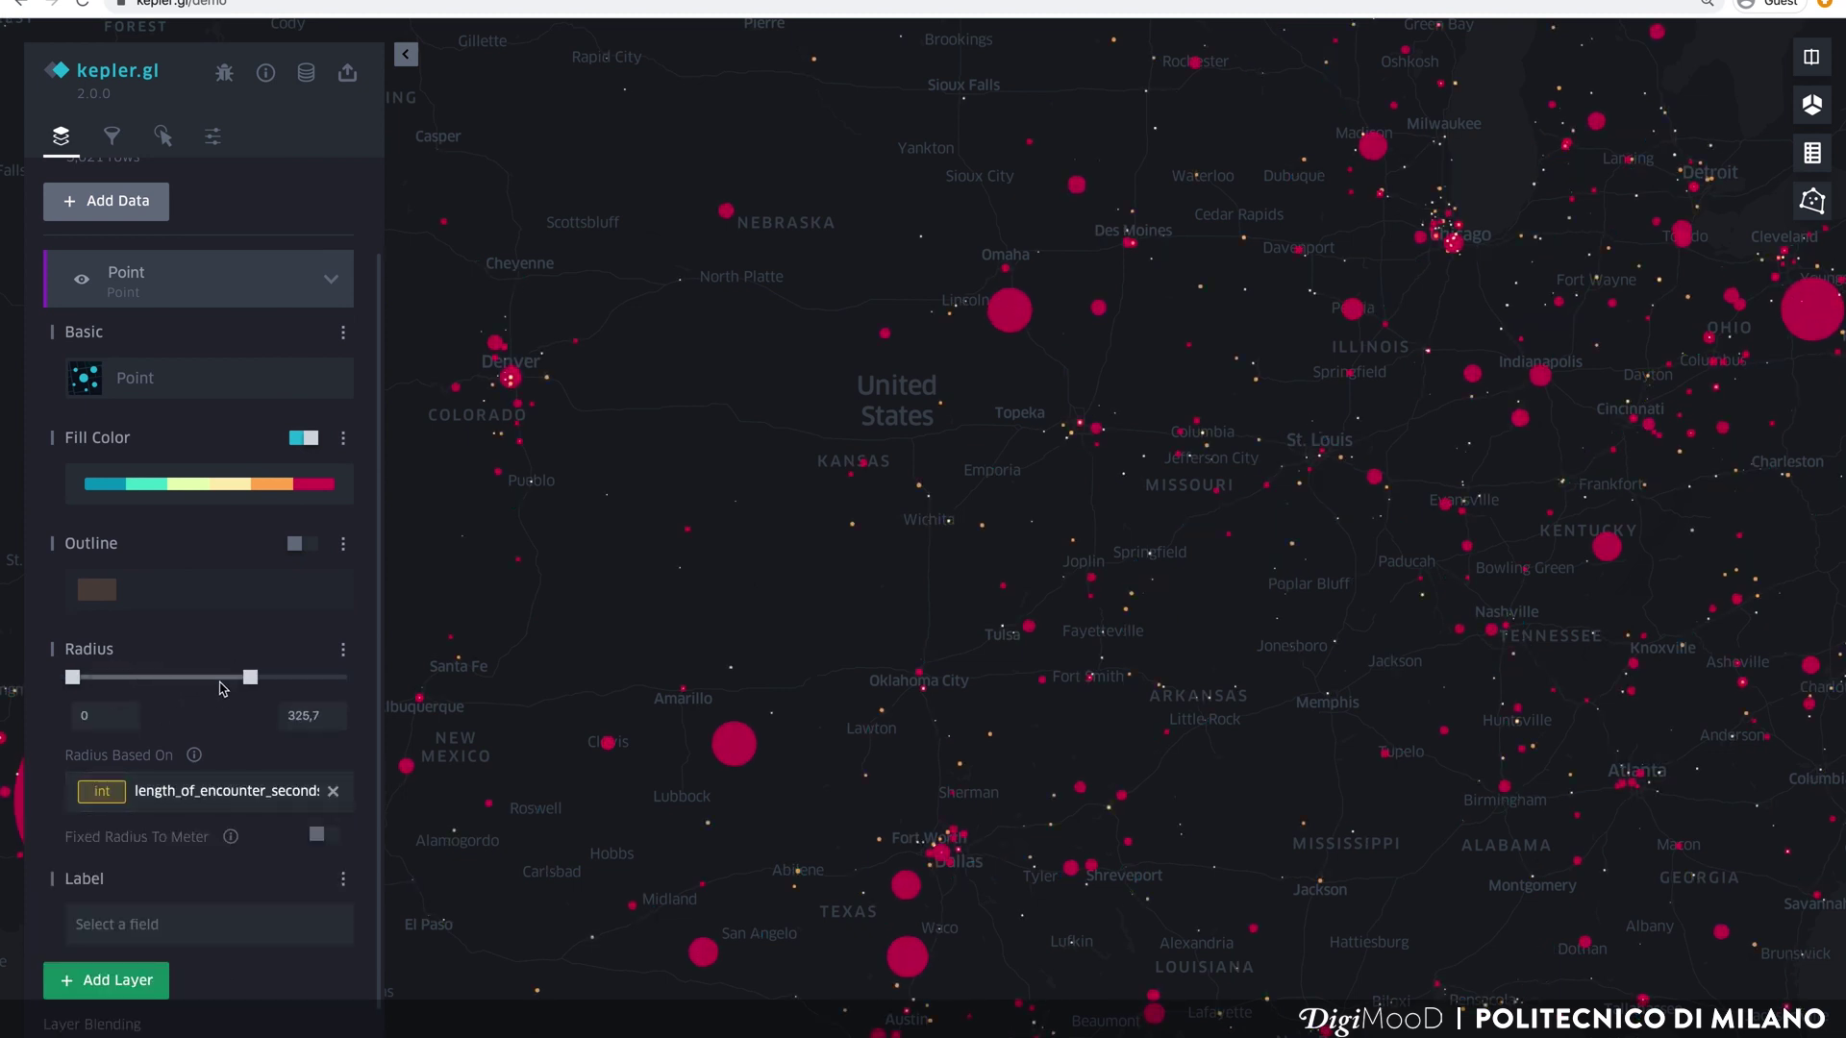
{"action": "left_click_drag", "start_coordinate": [111, 708], "coordinate": [59, 718]}
{"action": "left_click", "coordinate": [314, 717]}
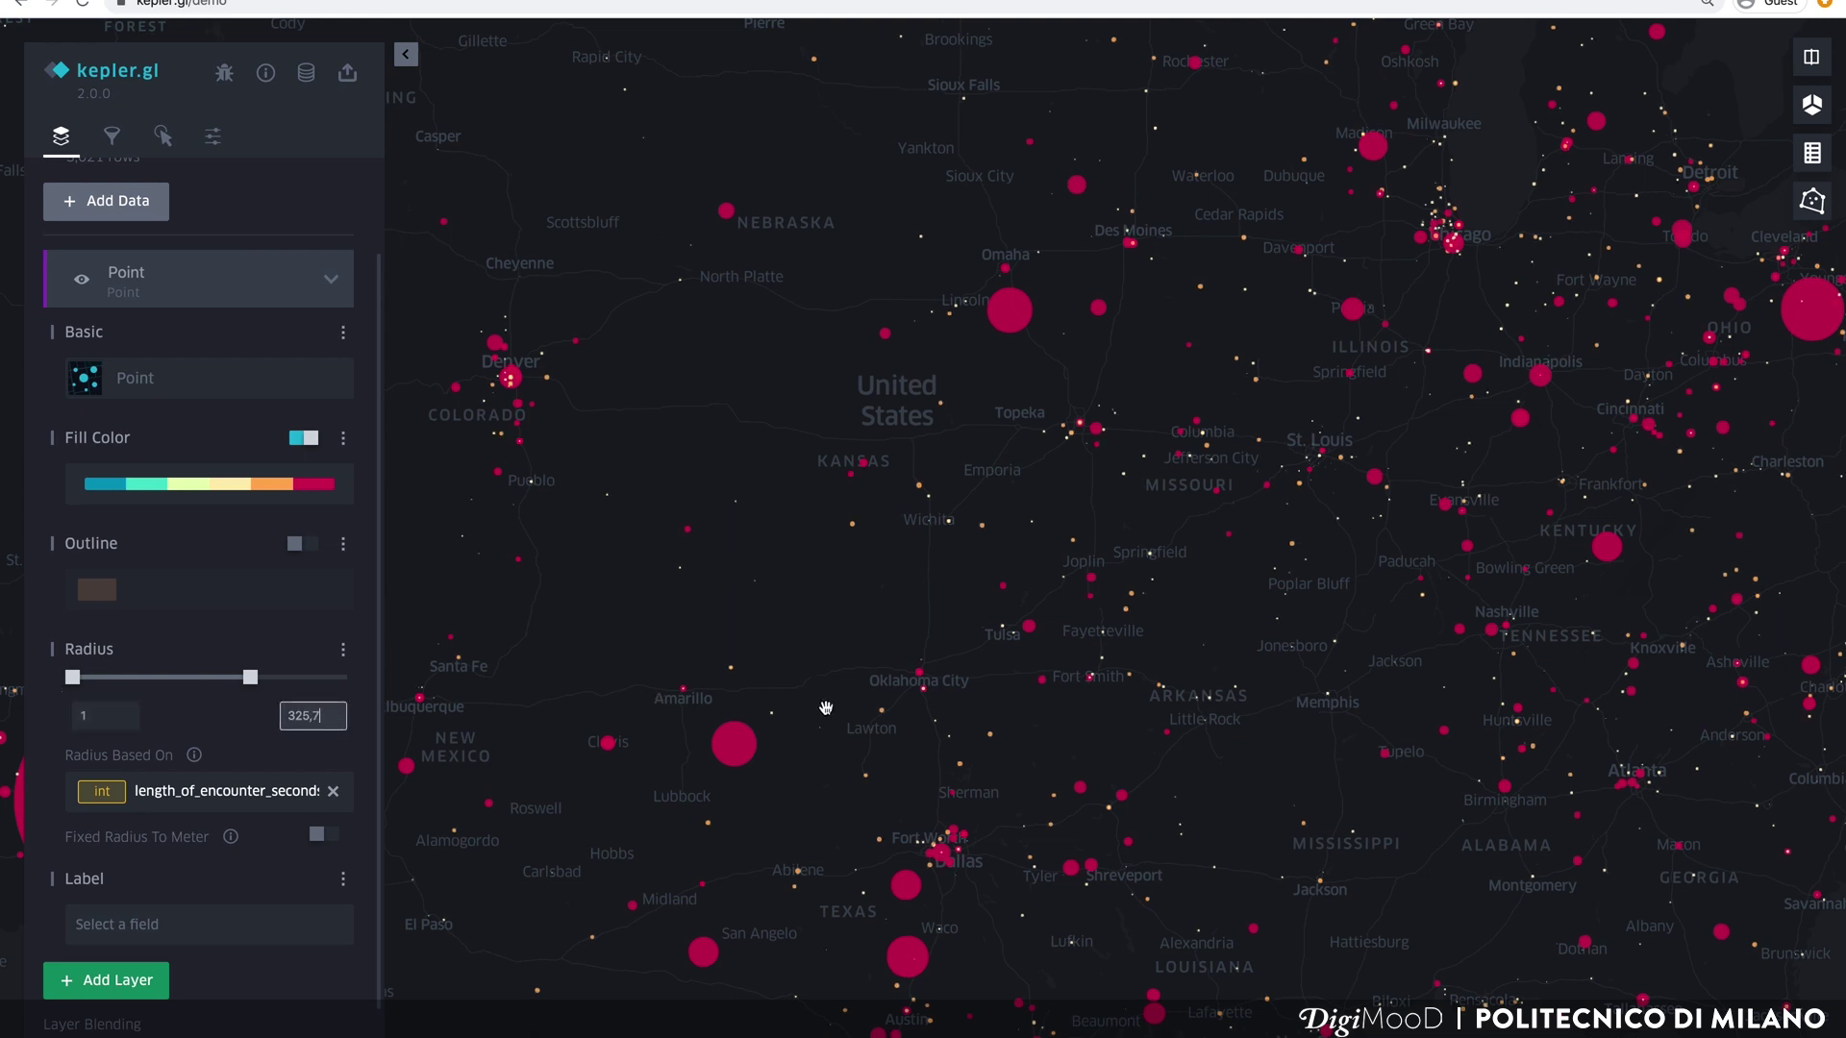
{"action": "scroll", "coordinate": [825, 708], "scroll_direction": "down", "scroll_amount": 5}
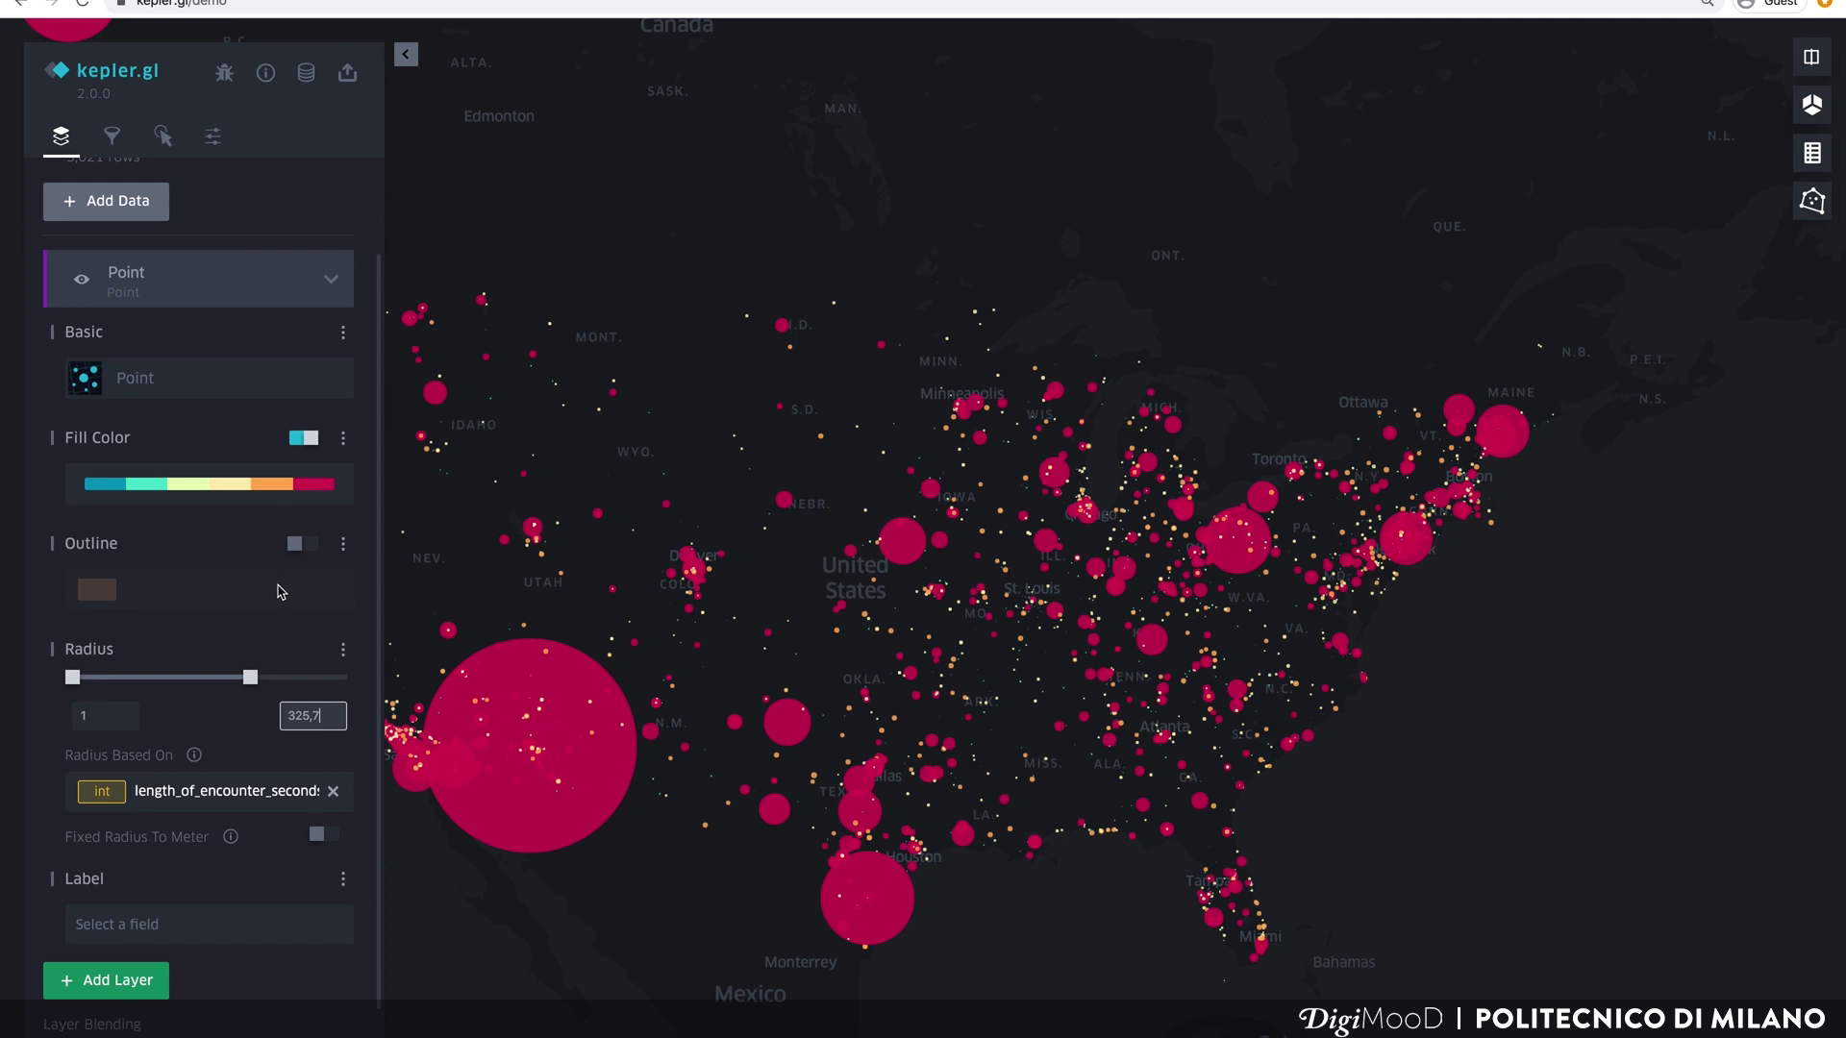
{"action": "left_click", "coordinate": [332, 289]}
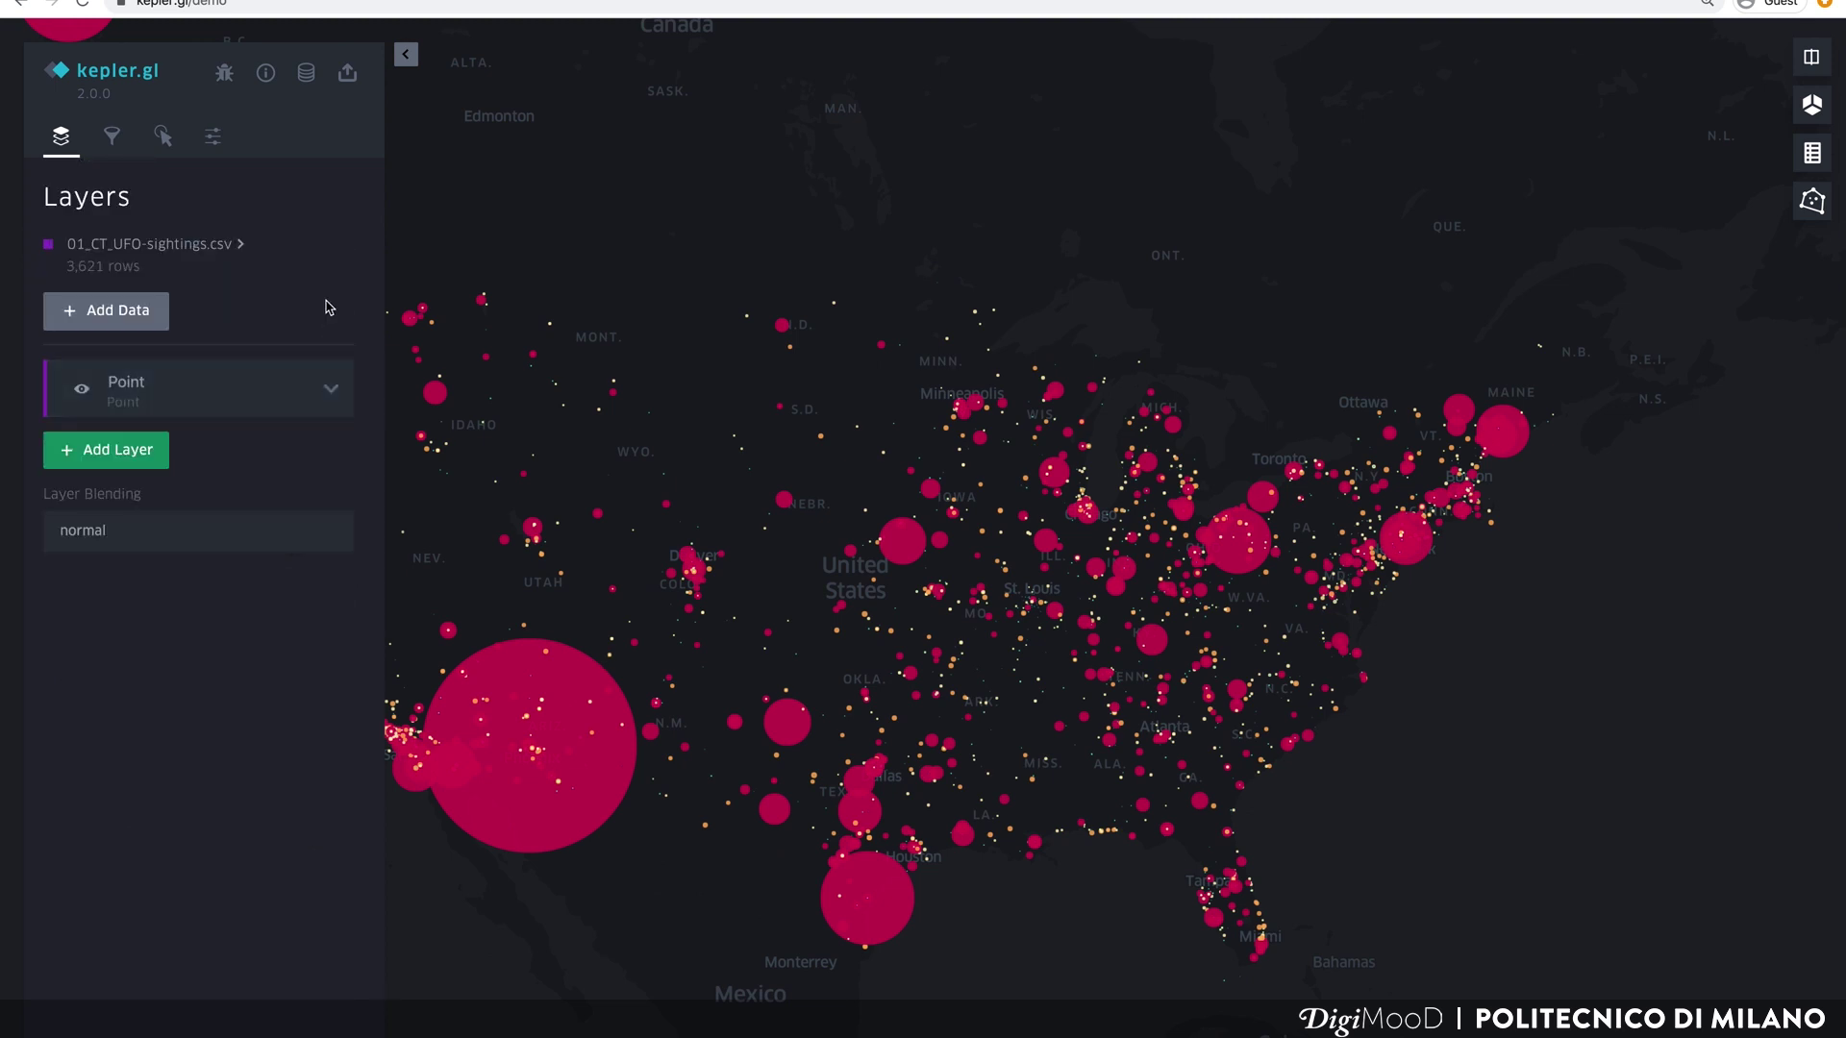
Step: Hide the Point layer and add a new Heatmap layer
{"action": "left_click", "coordinate": [83, 389]}
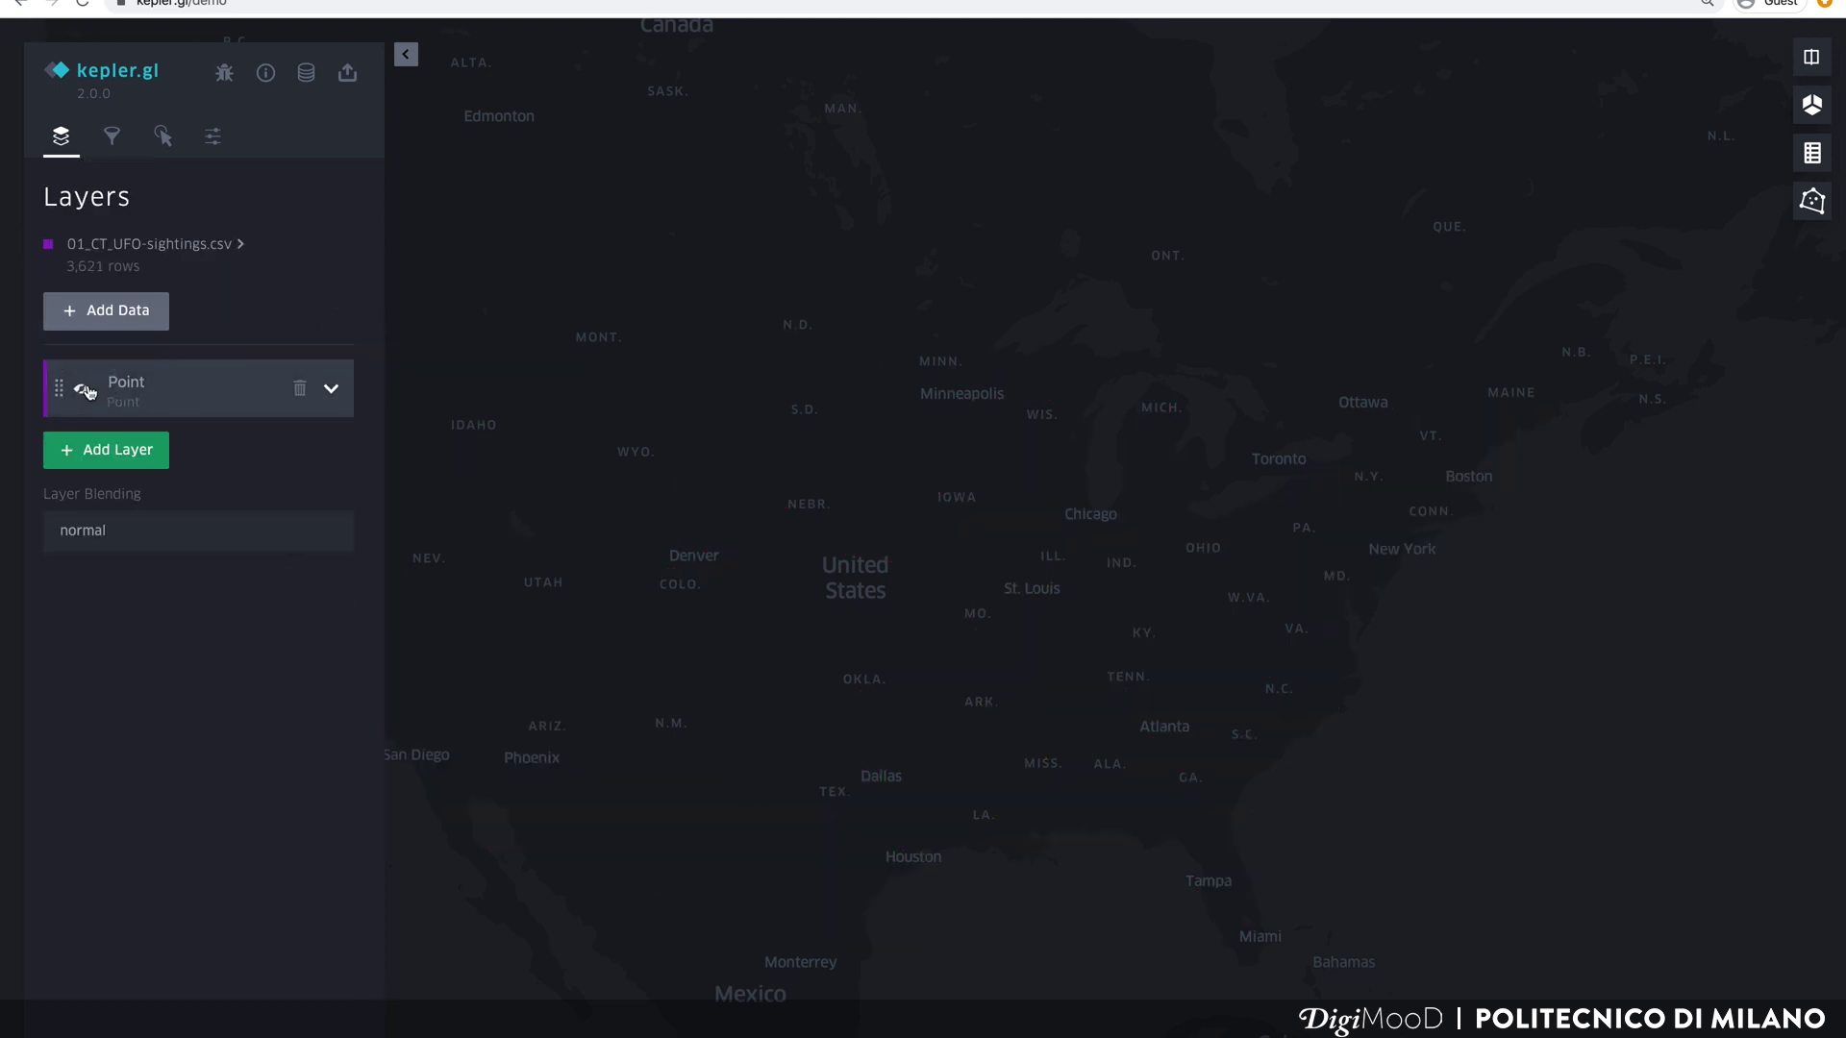
{"action": "left_click", "coordinate": [121, 448]}
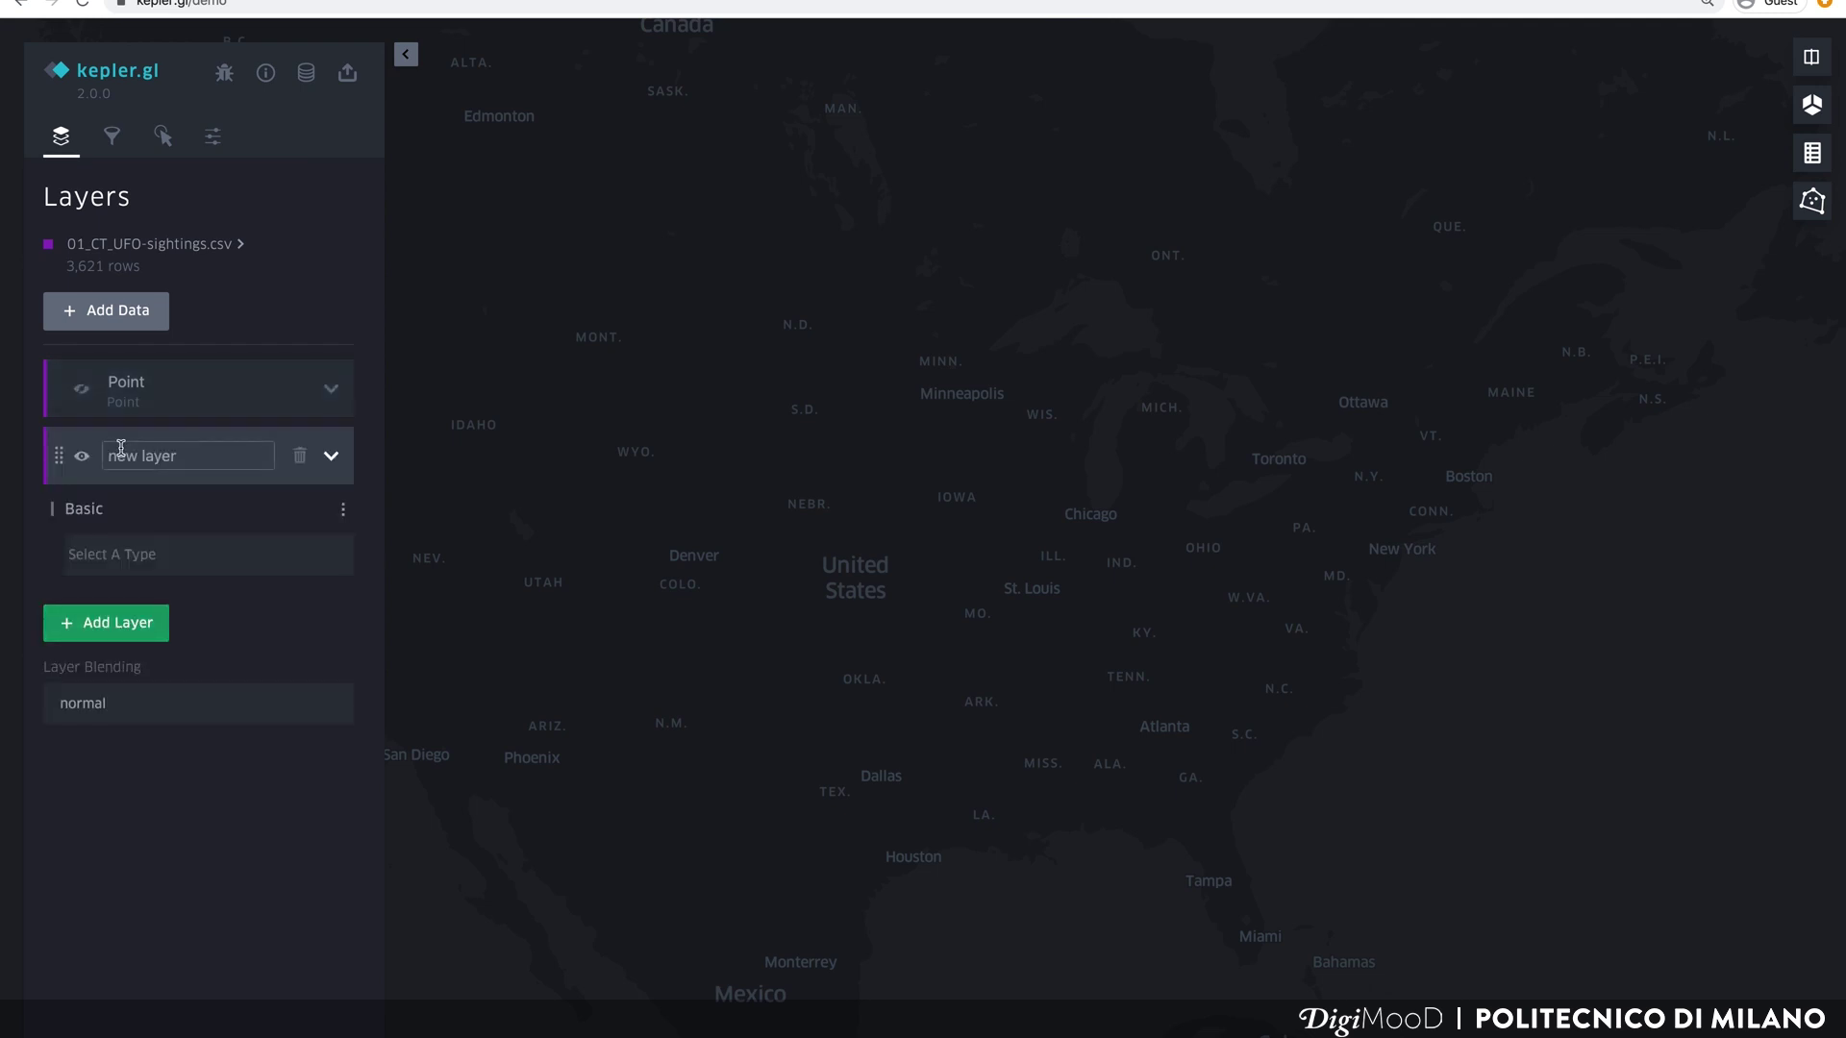
{"action": "left_click", "coordinate": [135, 562]}
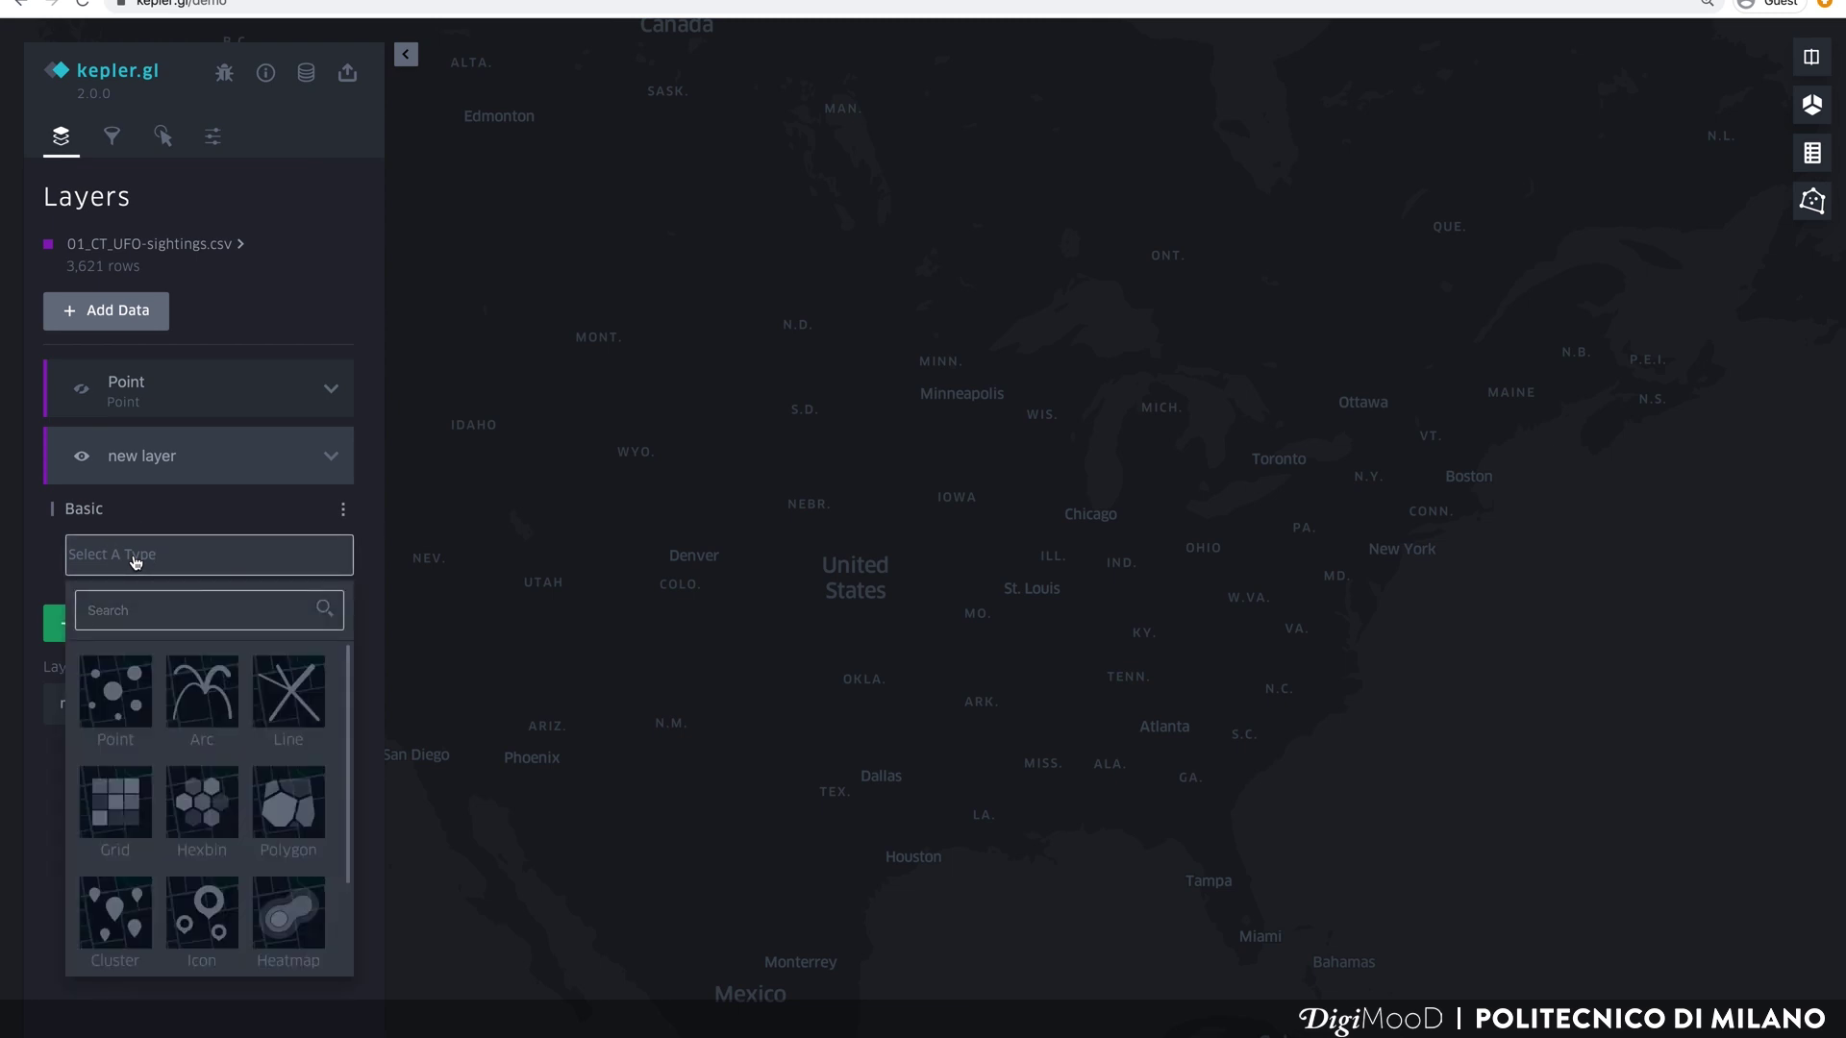
{"action": "left_click", "coordinate": [307, 929]}
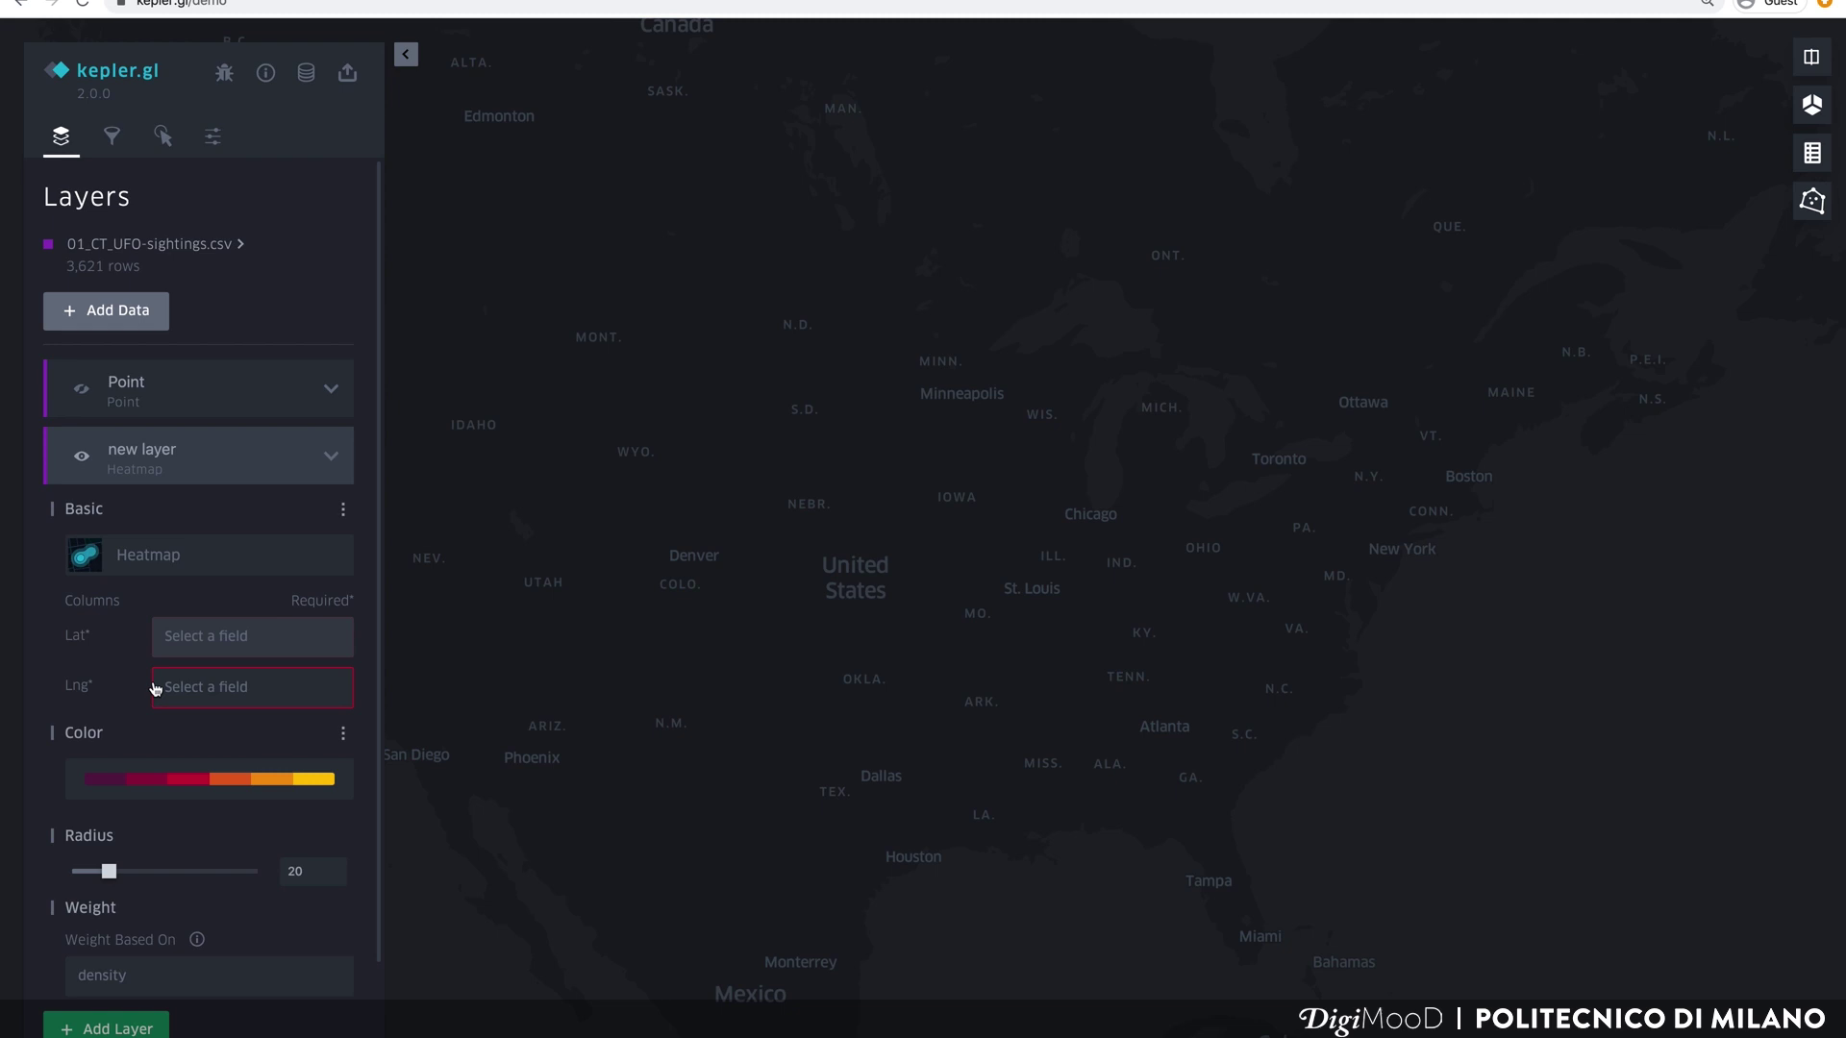
Step: Map the heatmap to latitude and longitude with radius 42, then select its name for renaming
{"action": "left_click", "coordinate": [233, 643]}
{"action": "scroll", "coordinate": [262, 909], "scroll_direction": "down", "scroll_amount": 1}
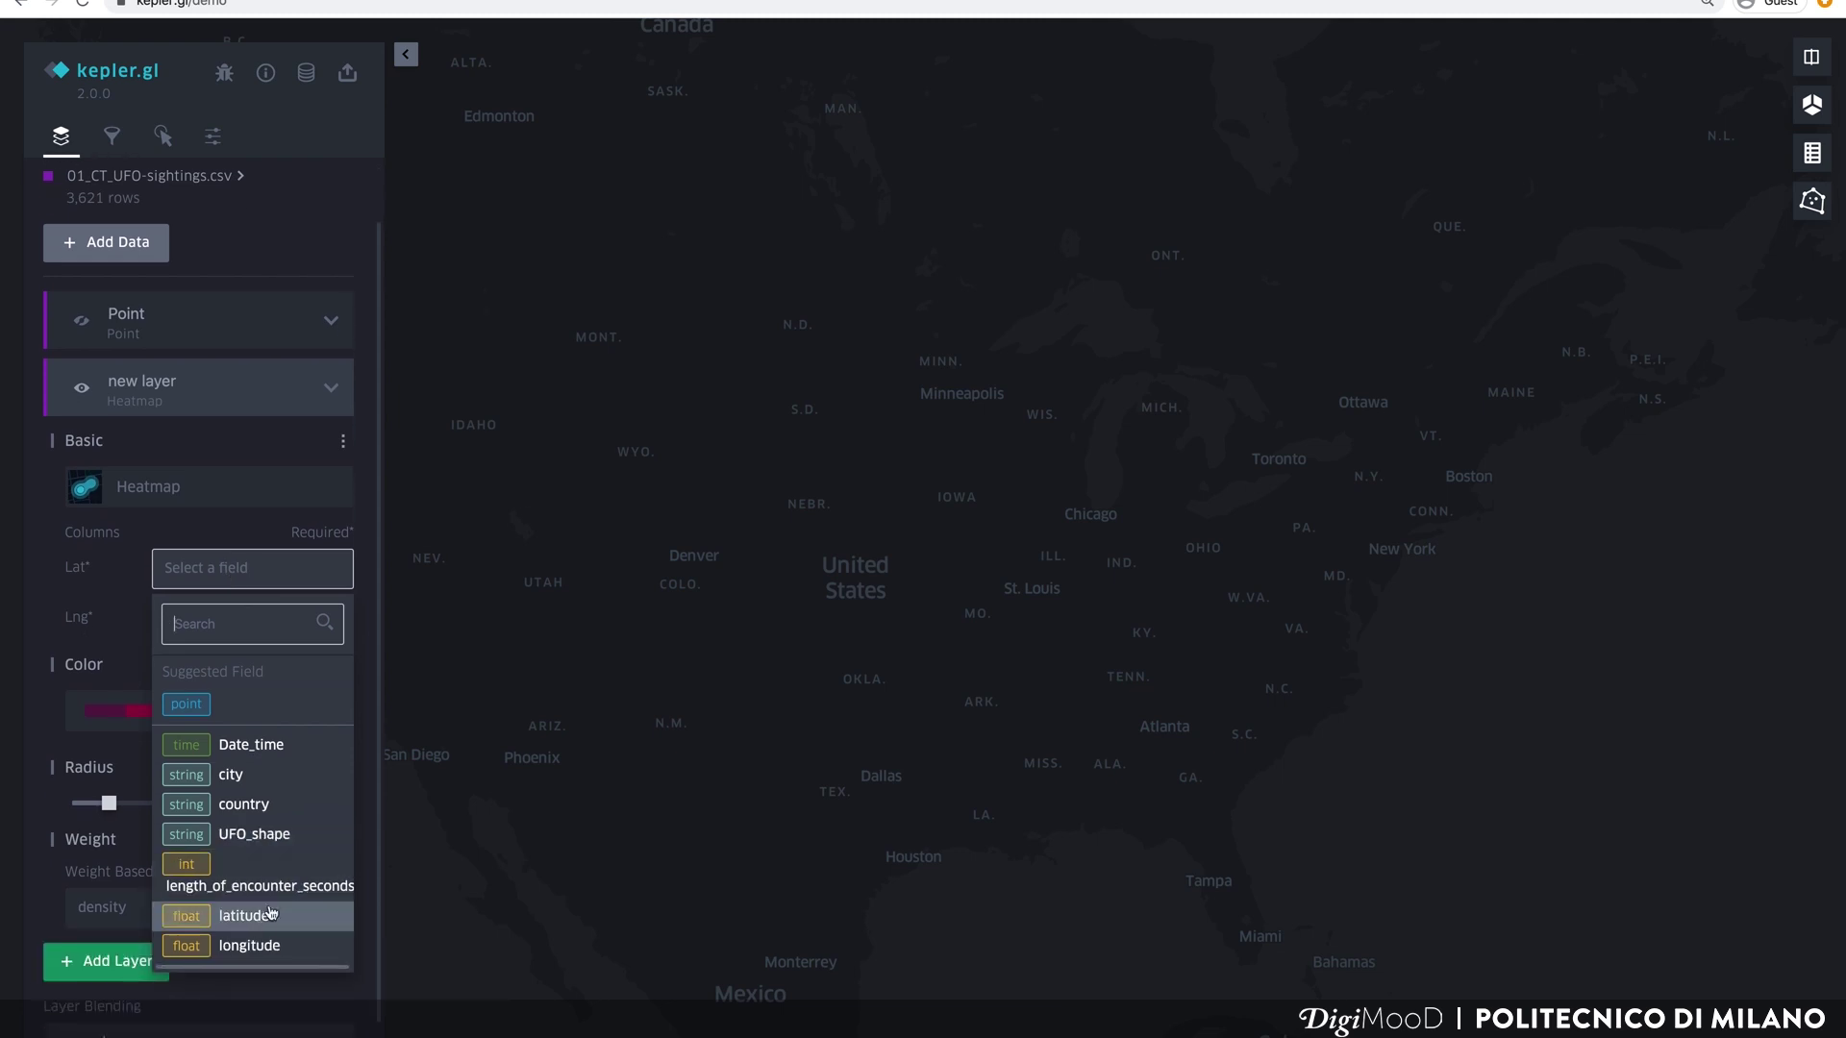
{"action": "left_click", "coordinate": [266, 920]}
{"action": "left_click", "coordinate": [270, 631]}
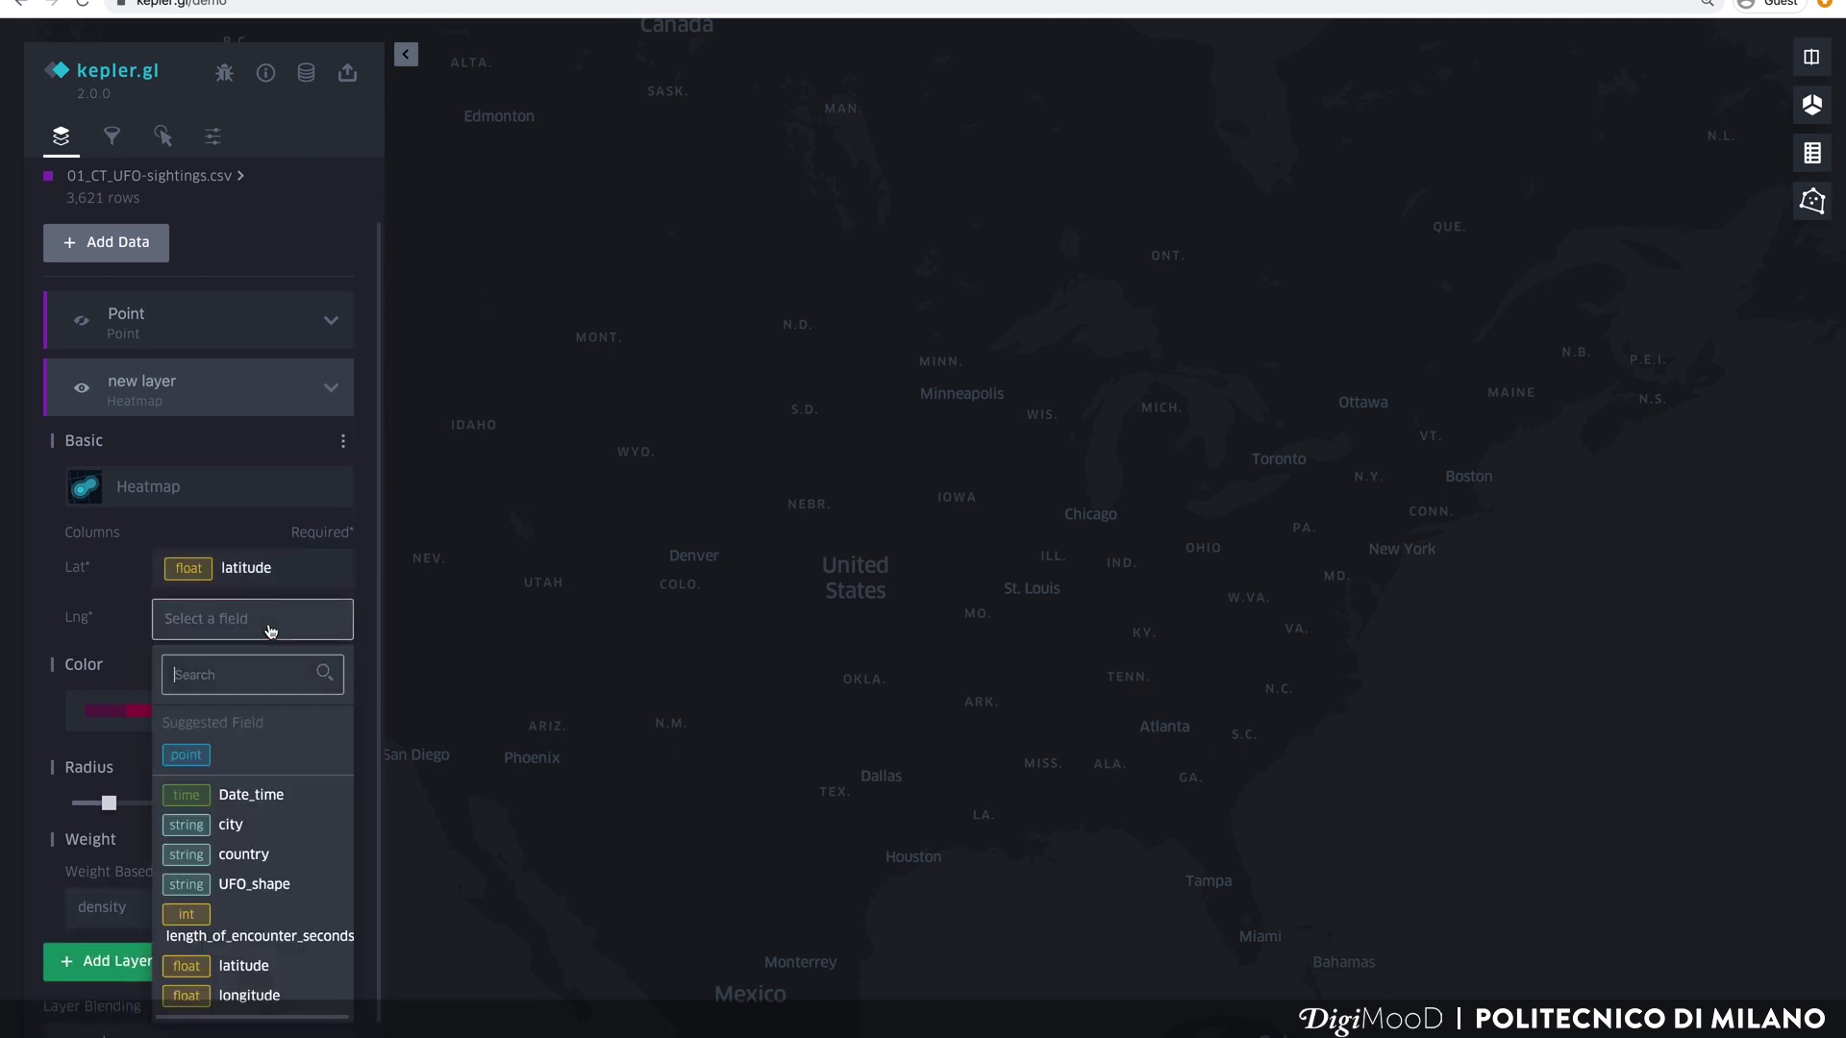
{"action": "left_click", "coordinate": [287, 997]}
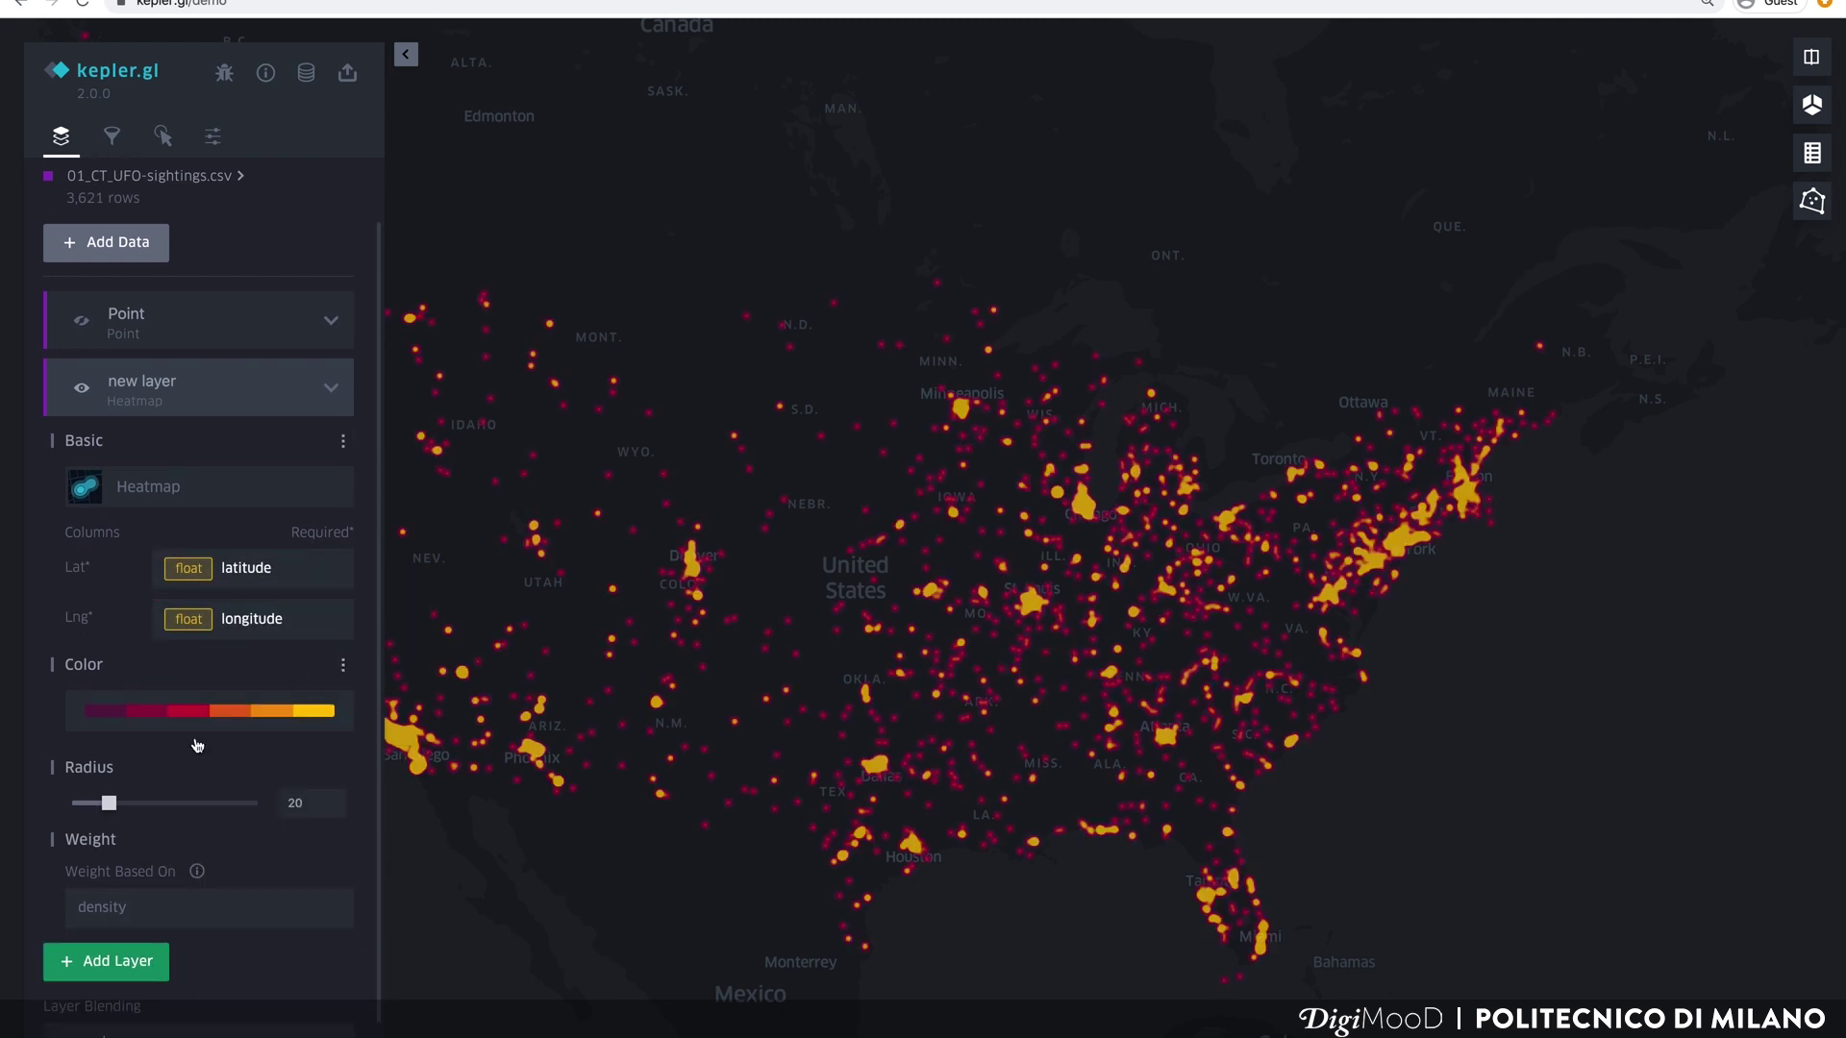
{"action": "left_click_drag", "start_coordinate": [108, 806], "coordinate": [142, 807]}
{"action": "scroll", "coordinate": [861, 713], "scroll_direction": "up", "scroll_amount": 5}
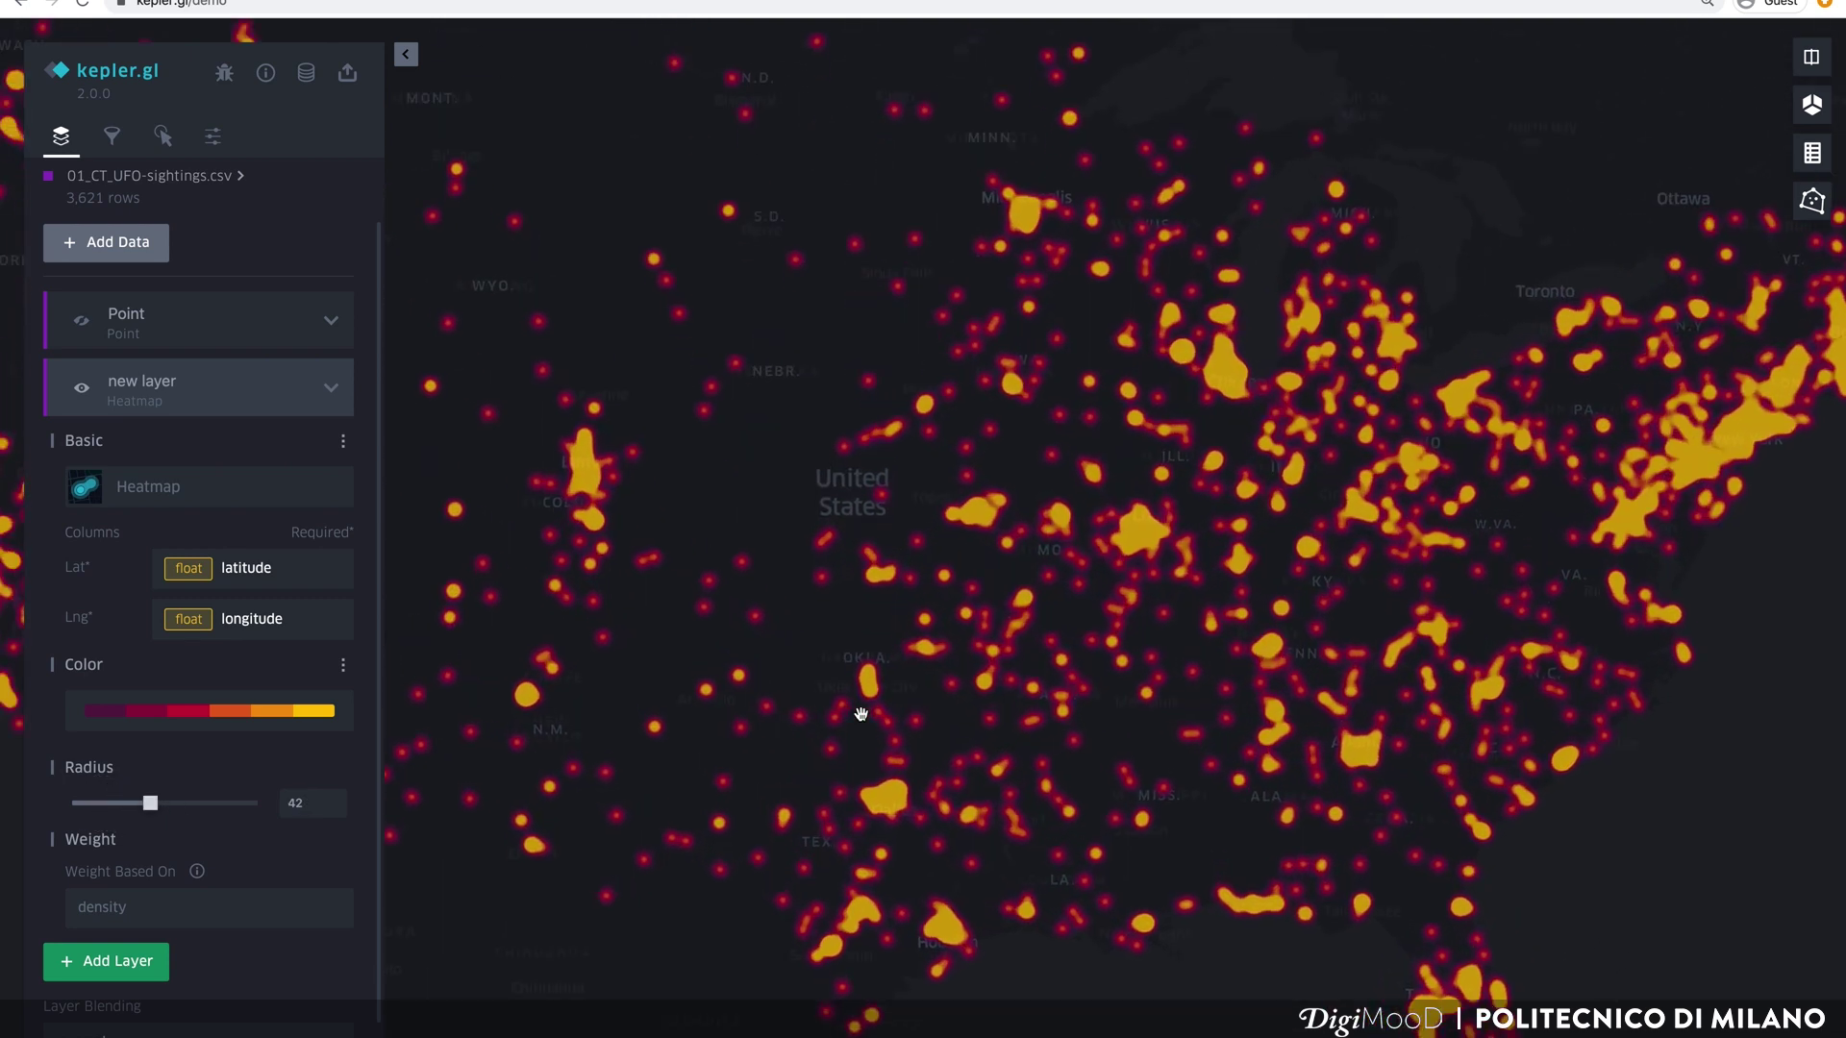
{"action": "scroll", "coordinate": [862, 713], "scroll_direction": "up", "scroll_amount": 2}
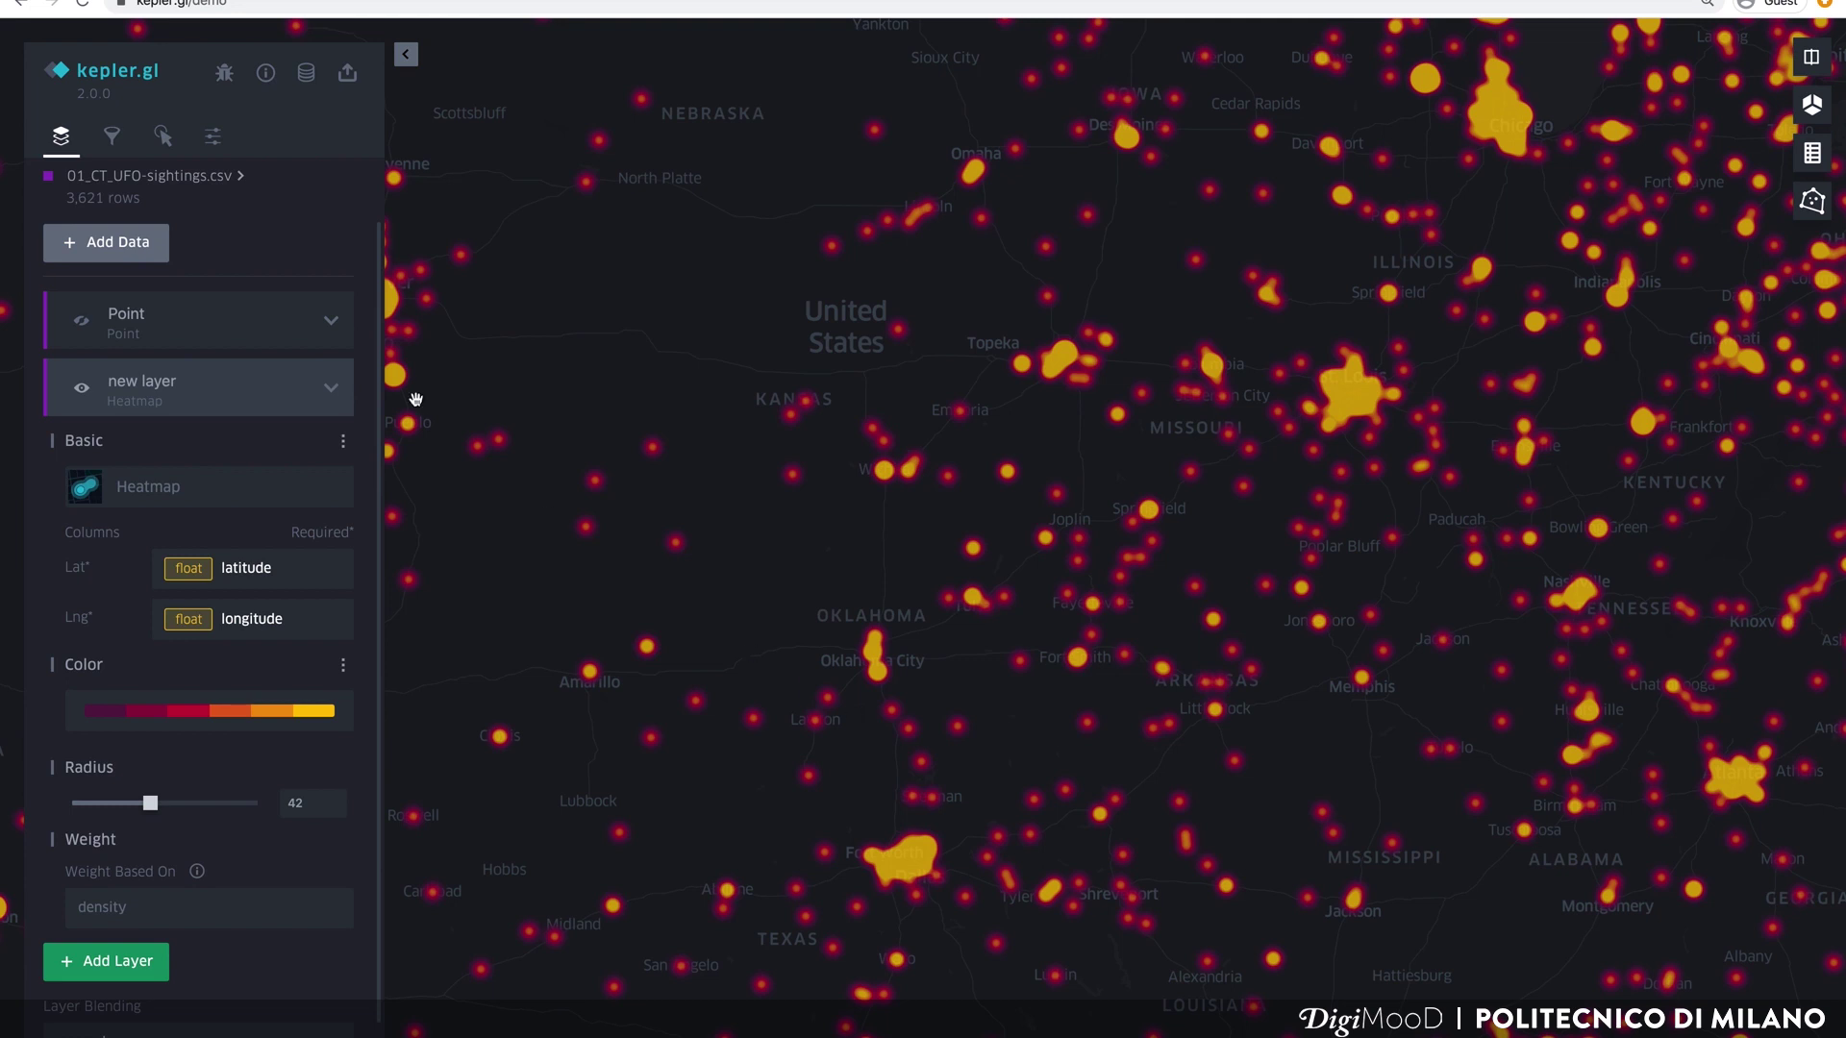
{"action": "left_click", "coordinate": [331, 388]}
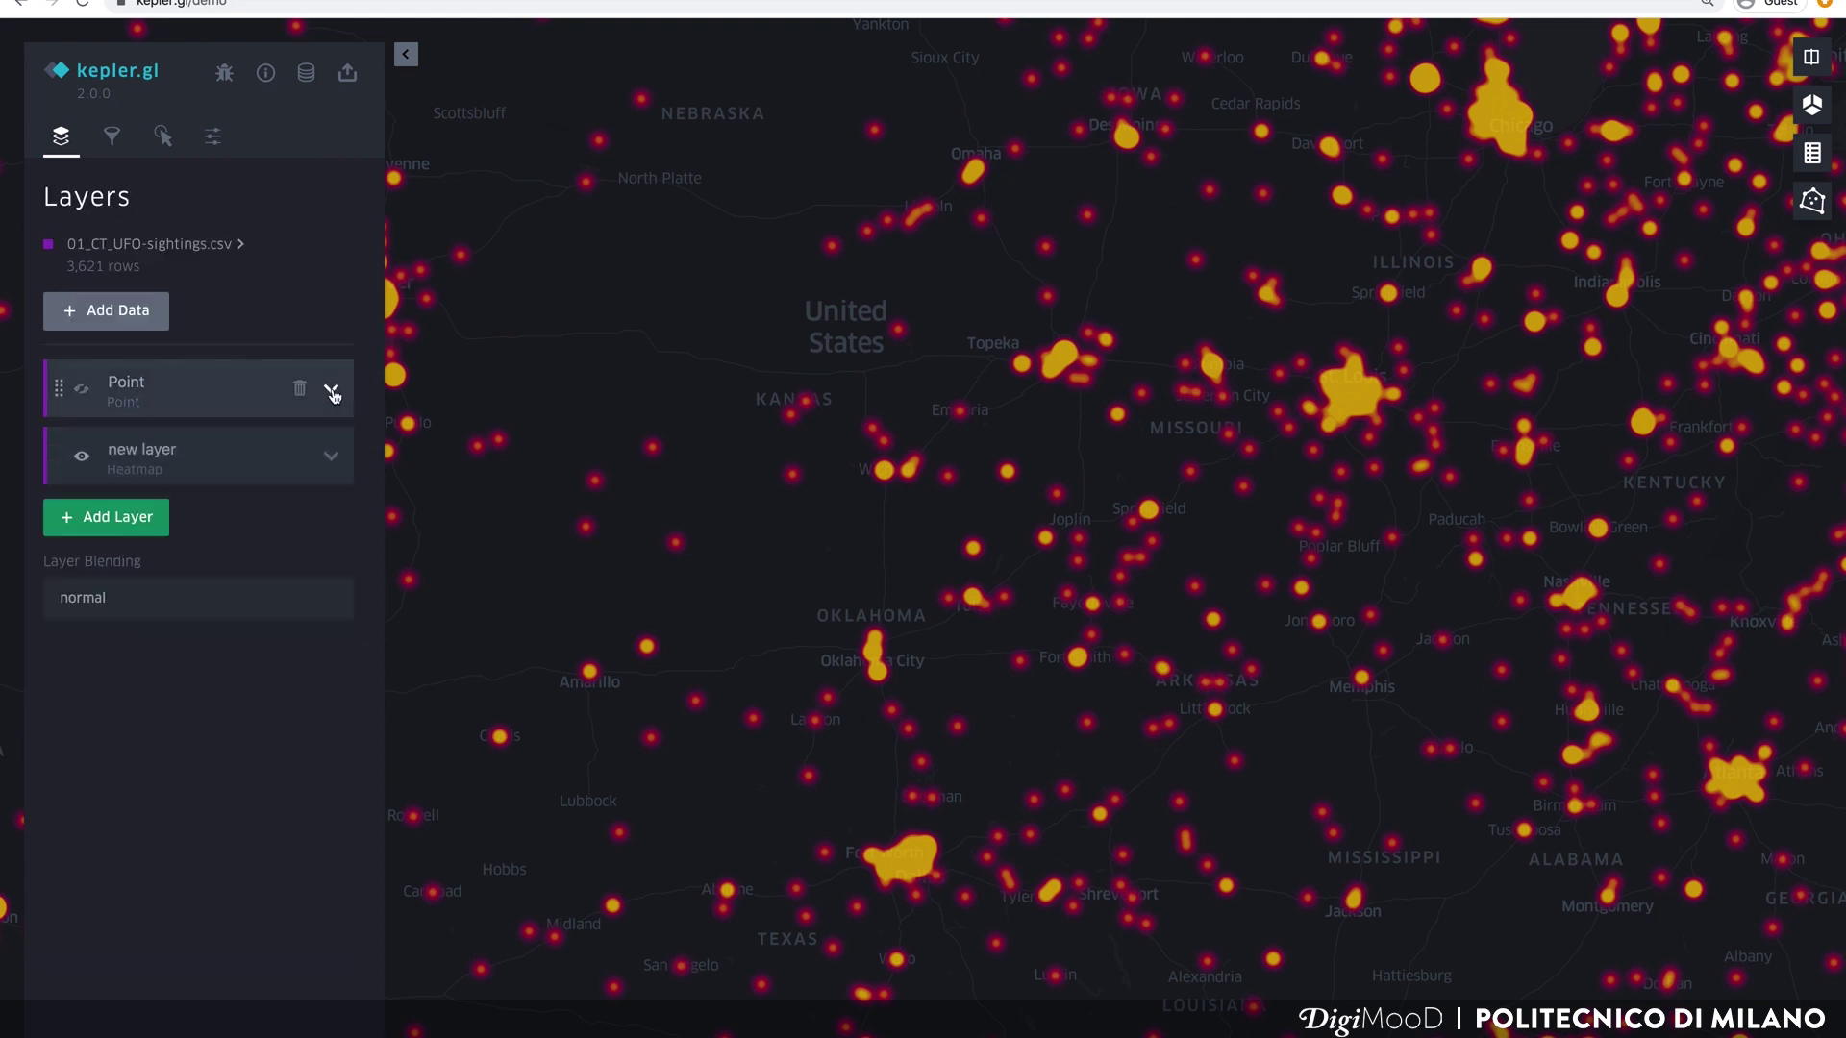
{"action": "triple_click", "coordinate": [175, 448]}
Step: Rename the new layer to 'Heatmap' and bring up the image, data, map and share-URL export menu
{"action": "type", "text": "Heatmap"}
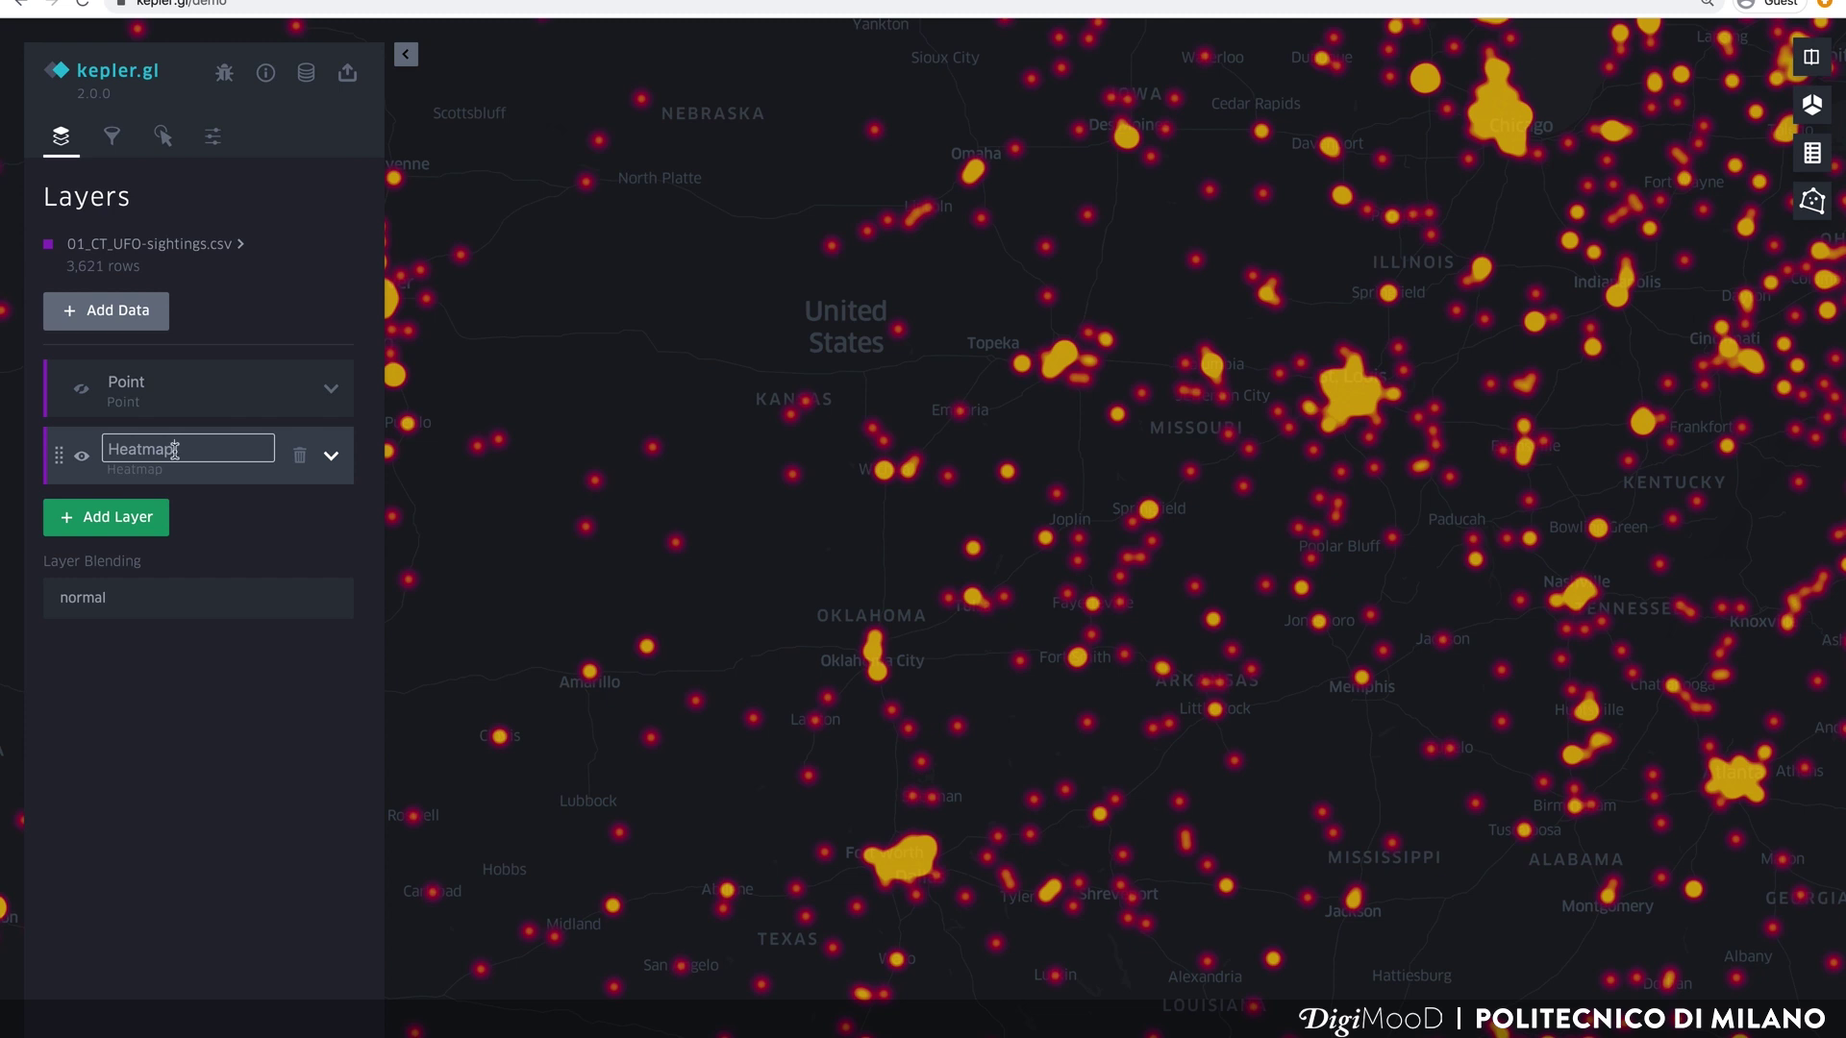
{"action": "left_click", "coordinate": [251, 661]}
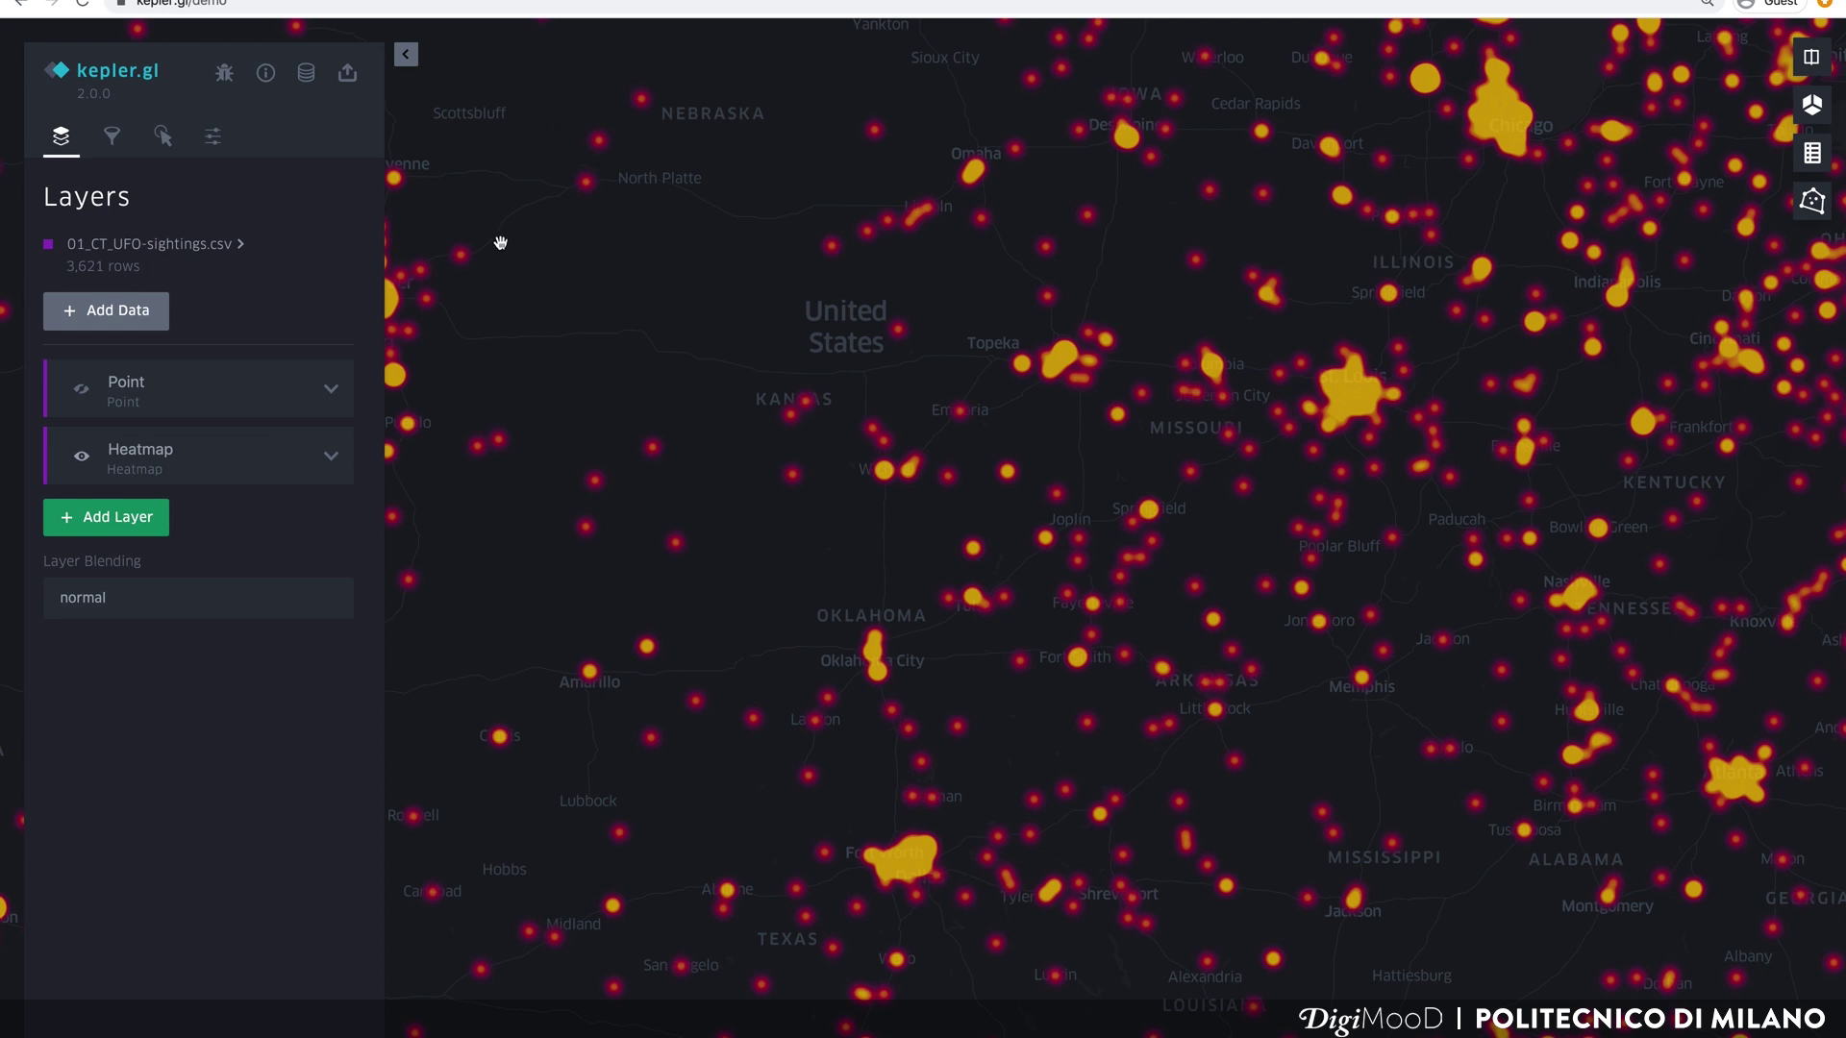
{"action": "left_click", "coordinate": [354, 80]}
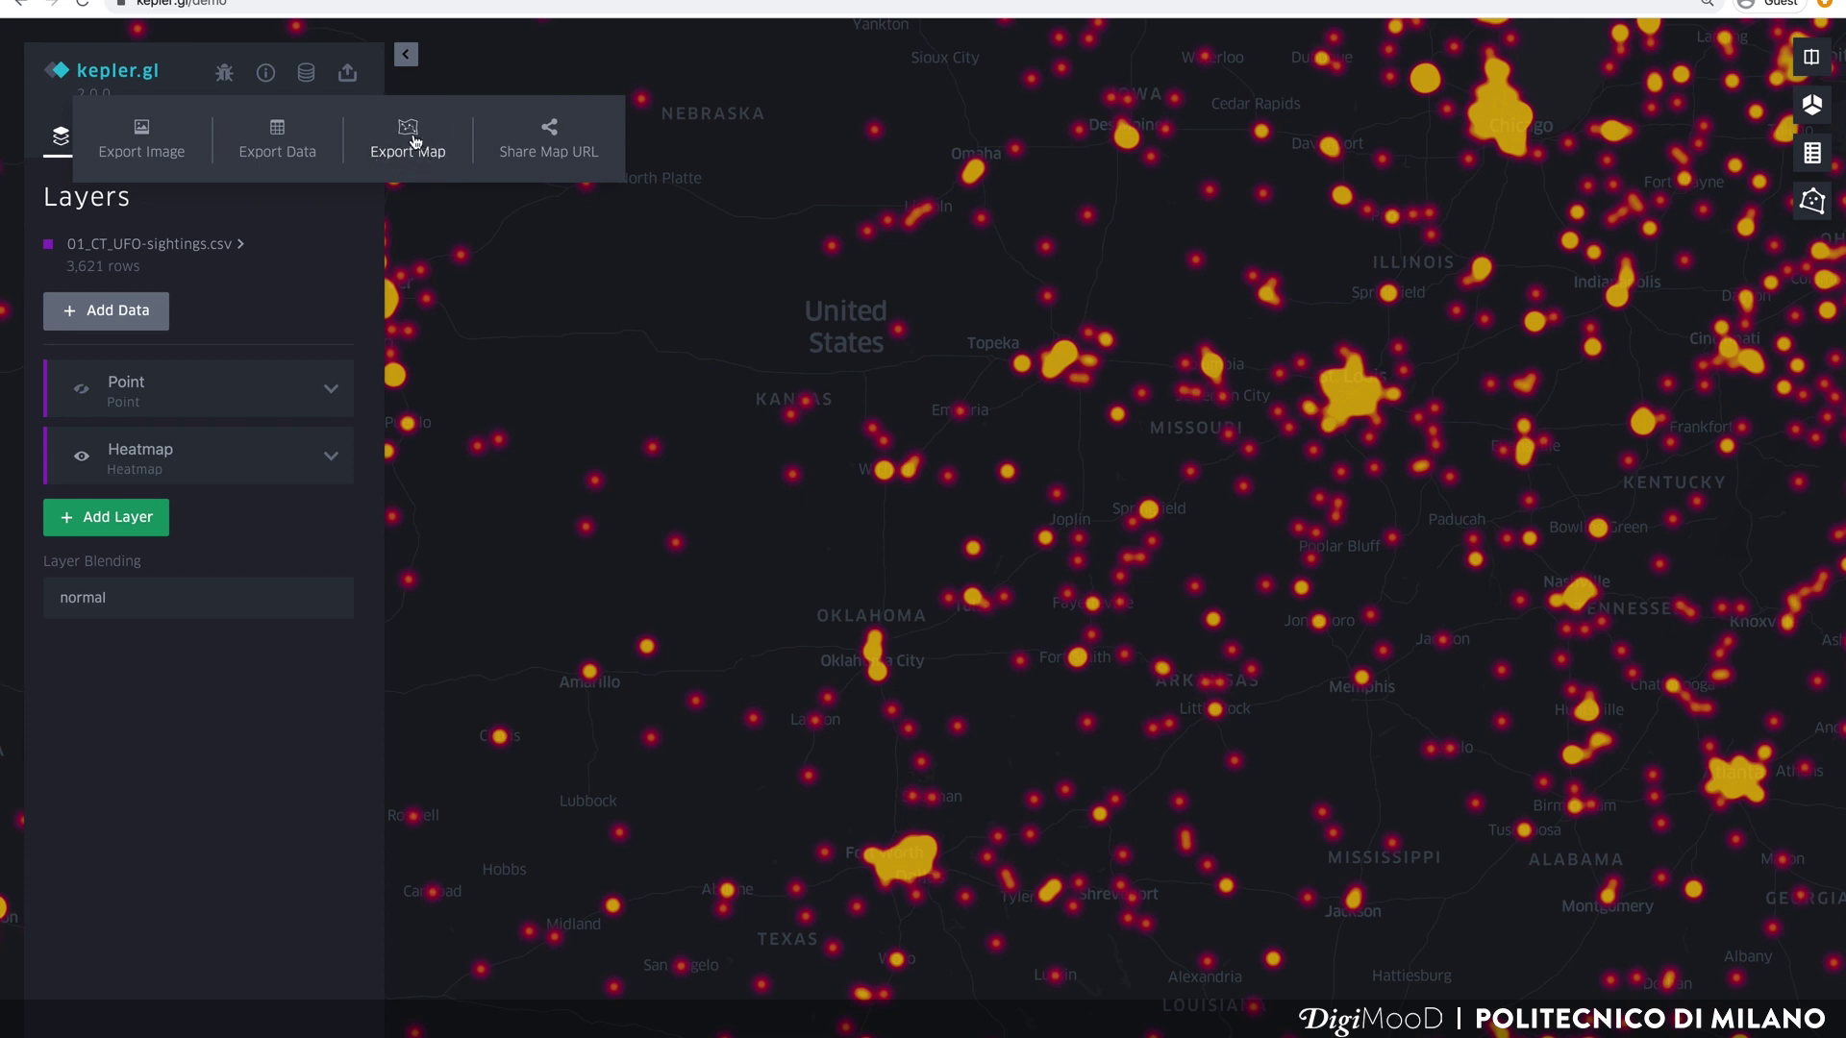
{"action": "left_click", "coordinate": [415, 141]}
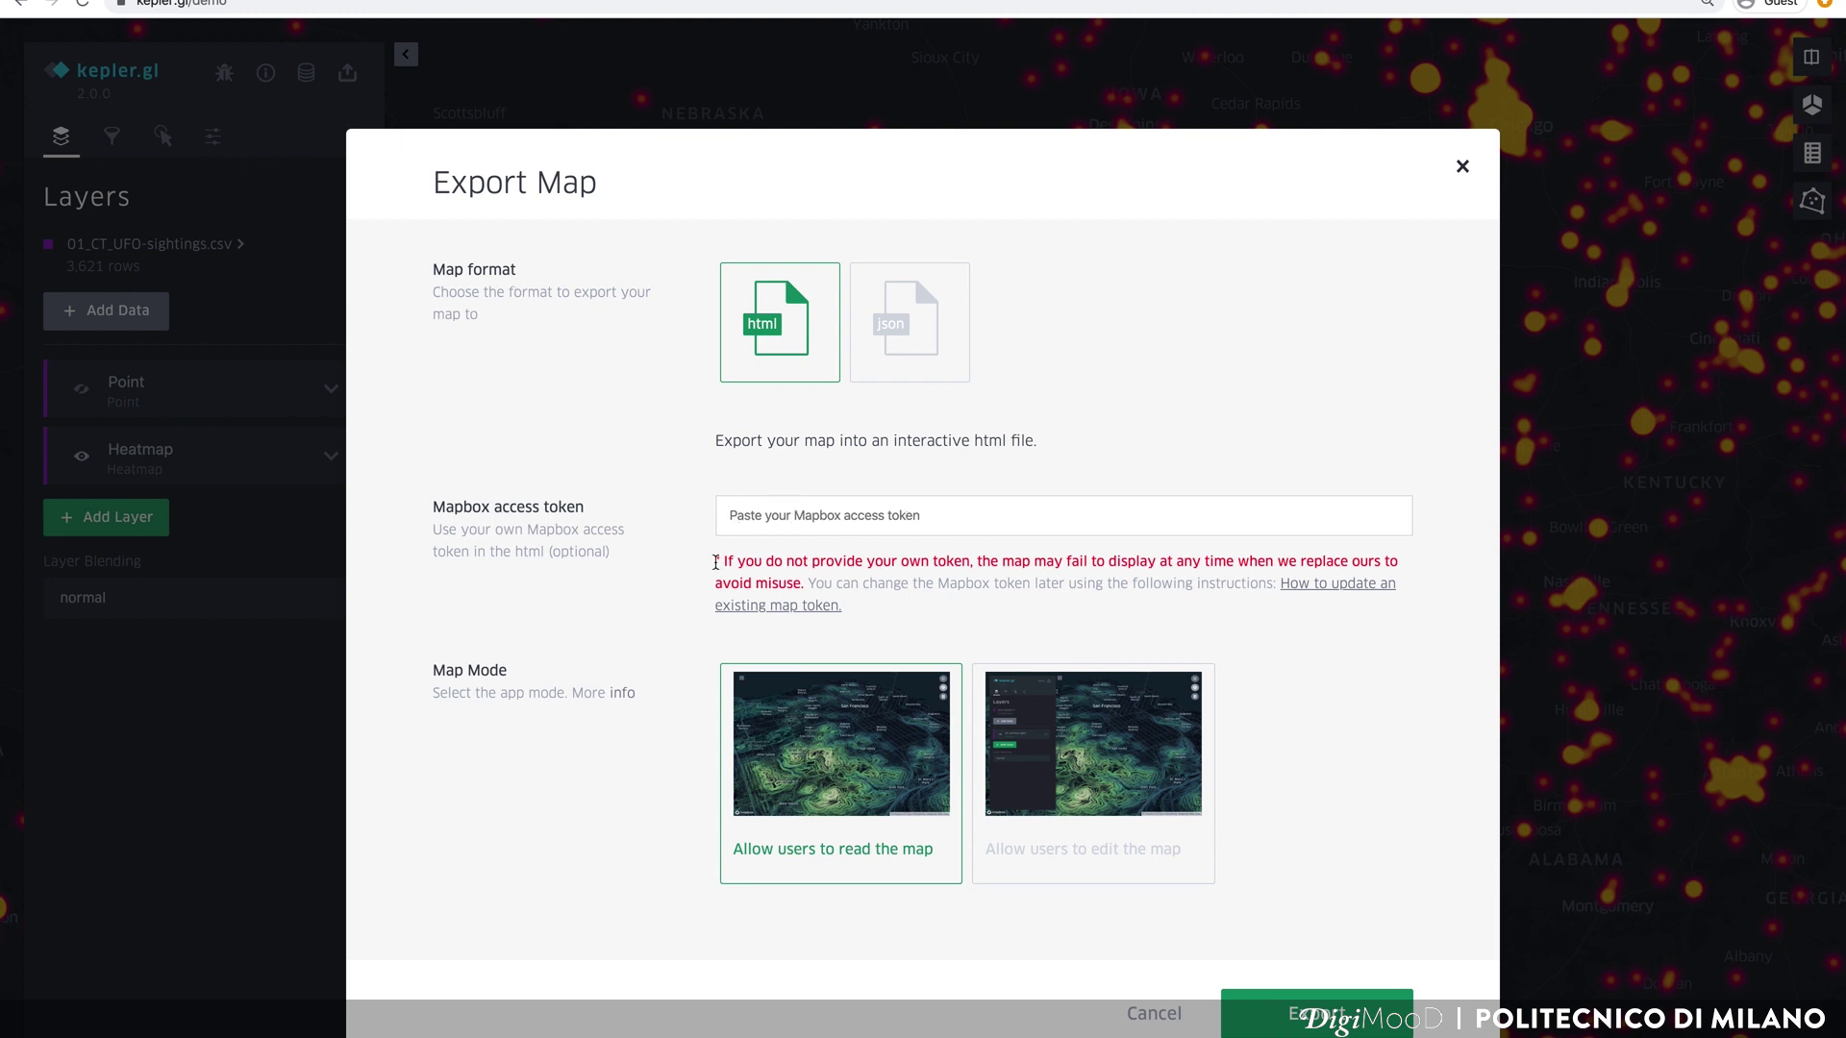
{"action": "left_click_drag", "start_coordinate": [715, 562], "coordinate": [1272, 581]}
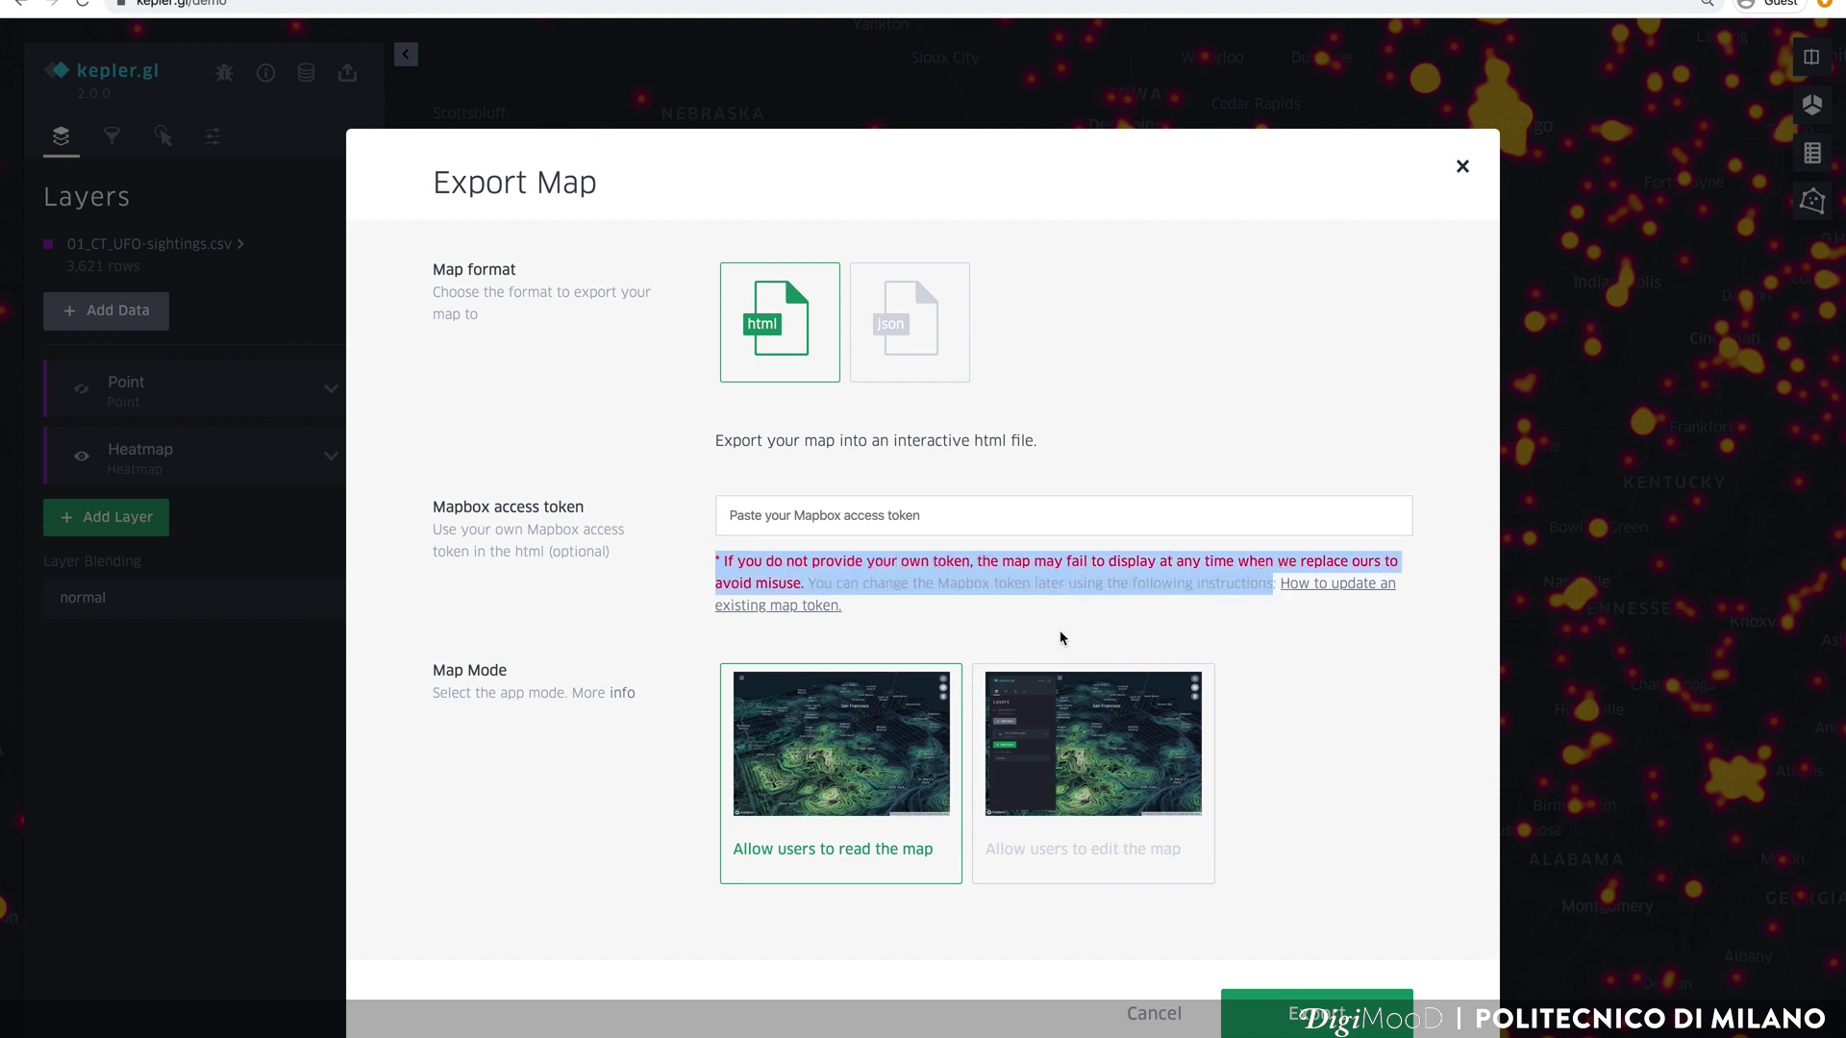
{"action": "left_click", "coordinate": [1034, 627]}
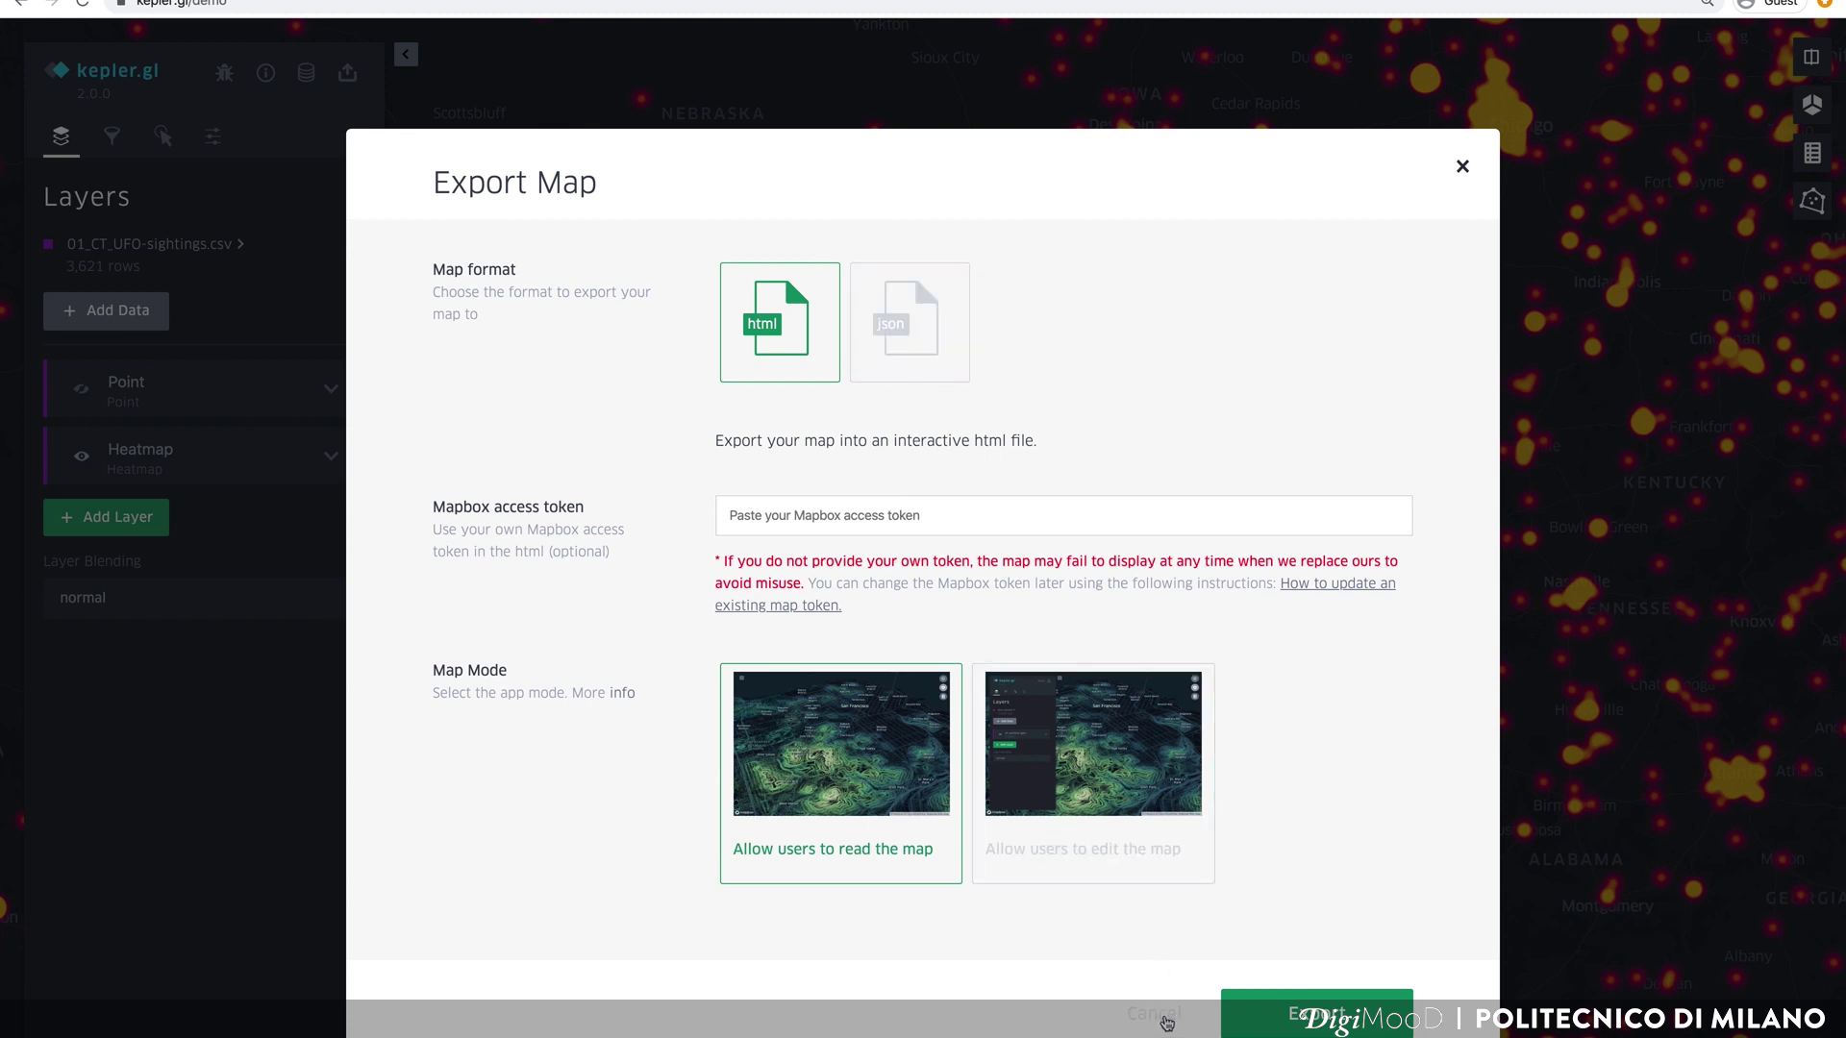
{"action": "left_click", "coordinate": [1166, 1023]}
Step: Open the Share Map URL dialog, read its Dropbox cloud-storage notice, then close it
{"action": "left_click", "coordinate": [352, 84]}
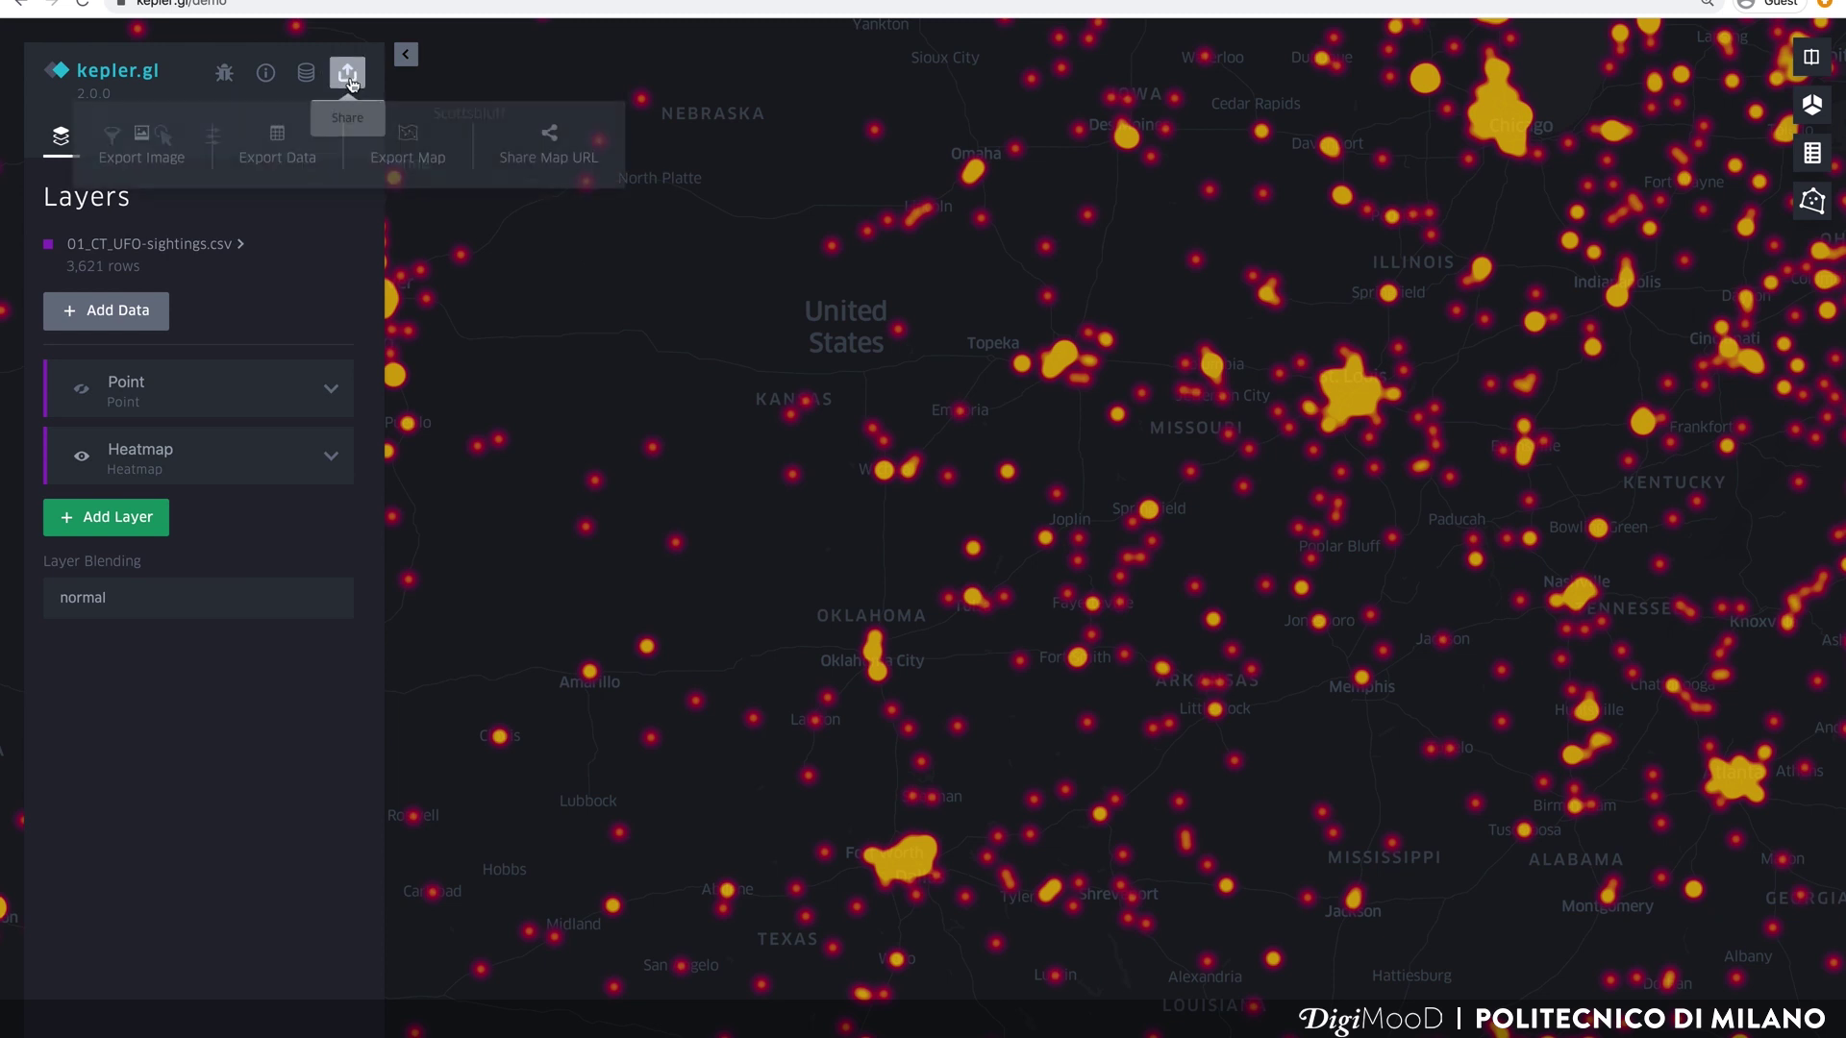
{"action": "left_click", "coordinate": [558, 153]}
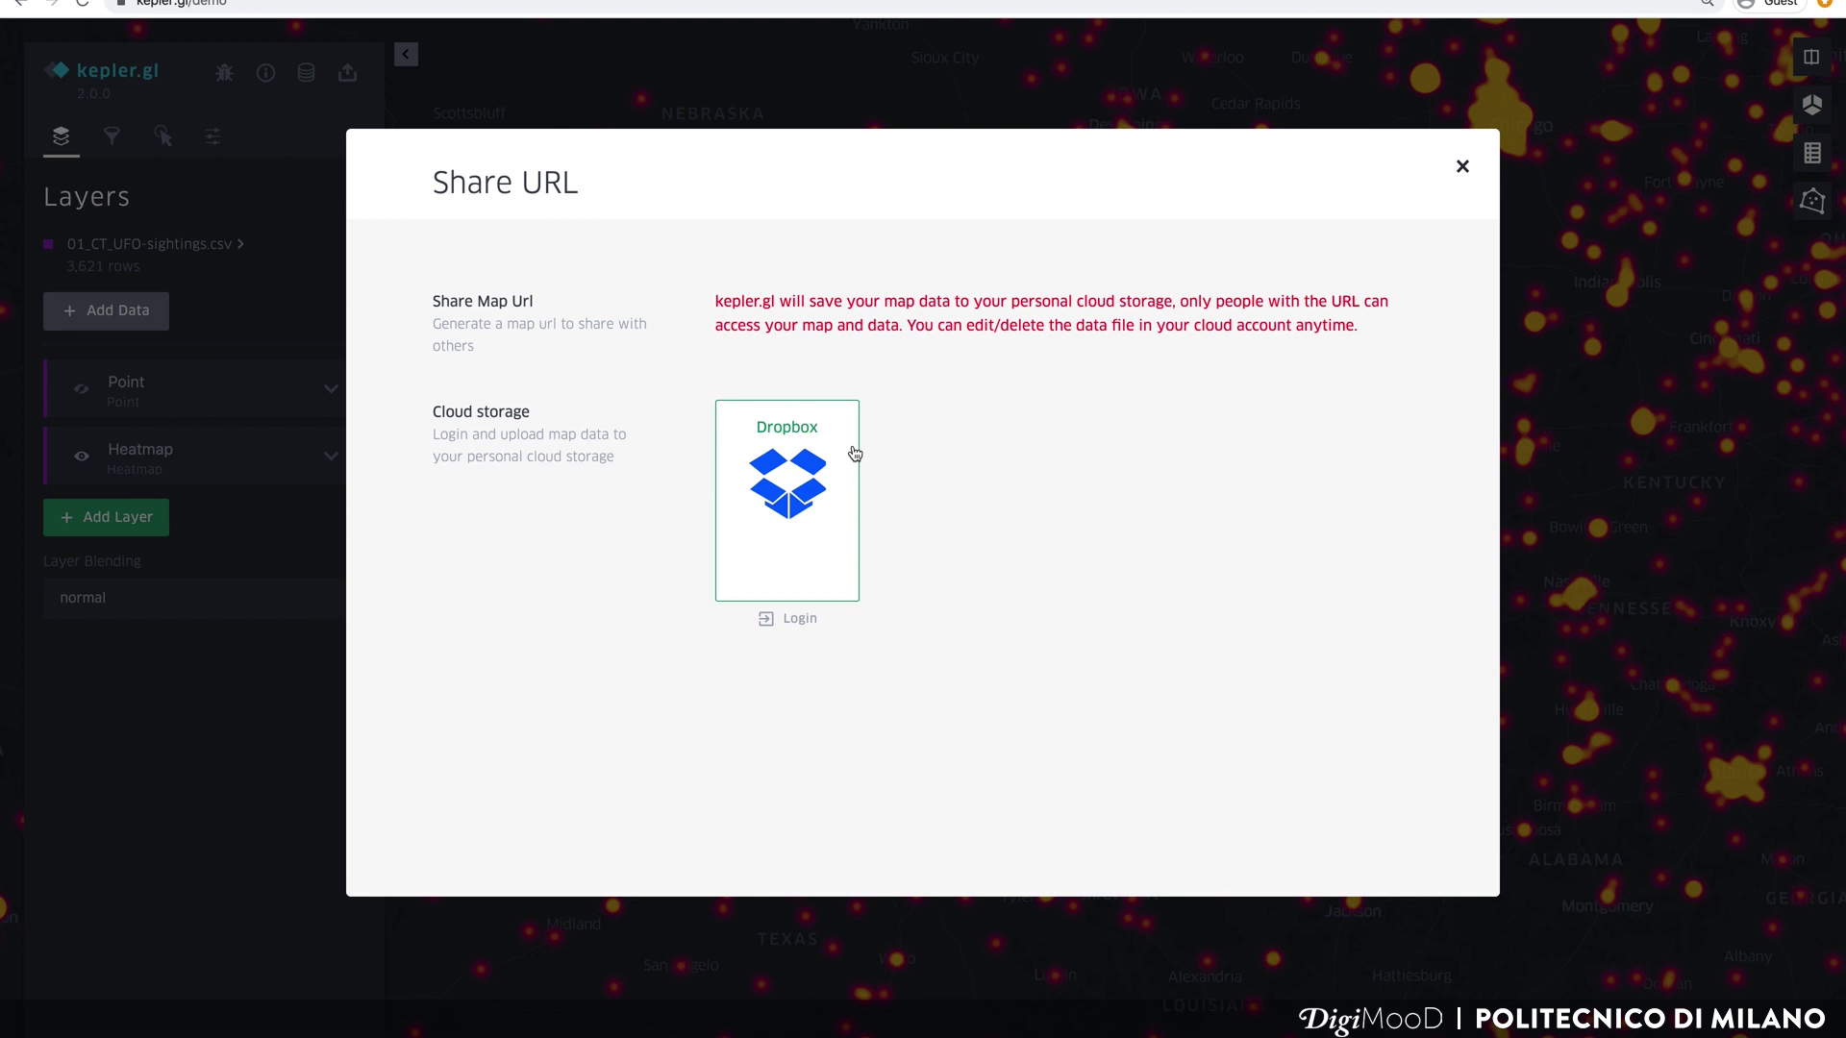
{"action": "left_click_drag", "start_coordinate": [713, 300], "coordinate": [1143, 387]}
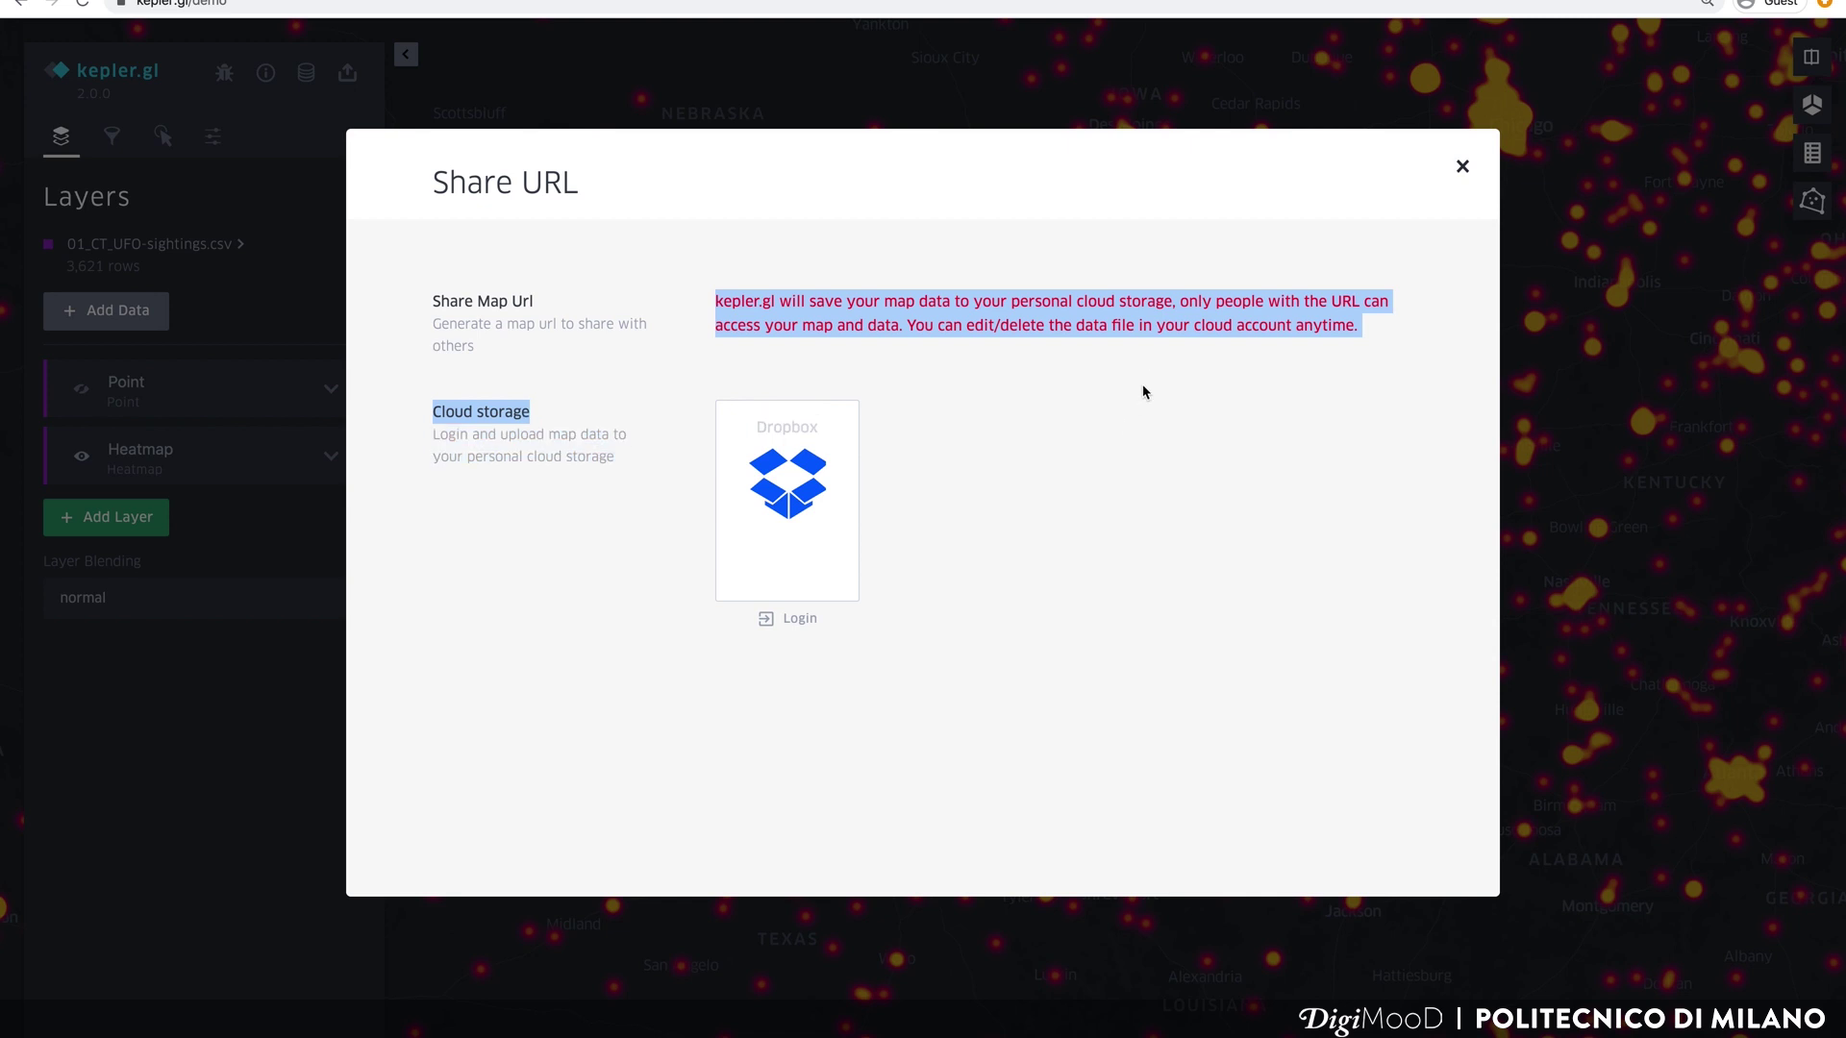
{"action": "left_click", "coordinate": [1105, 487]}
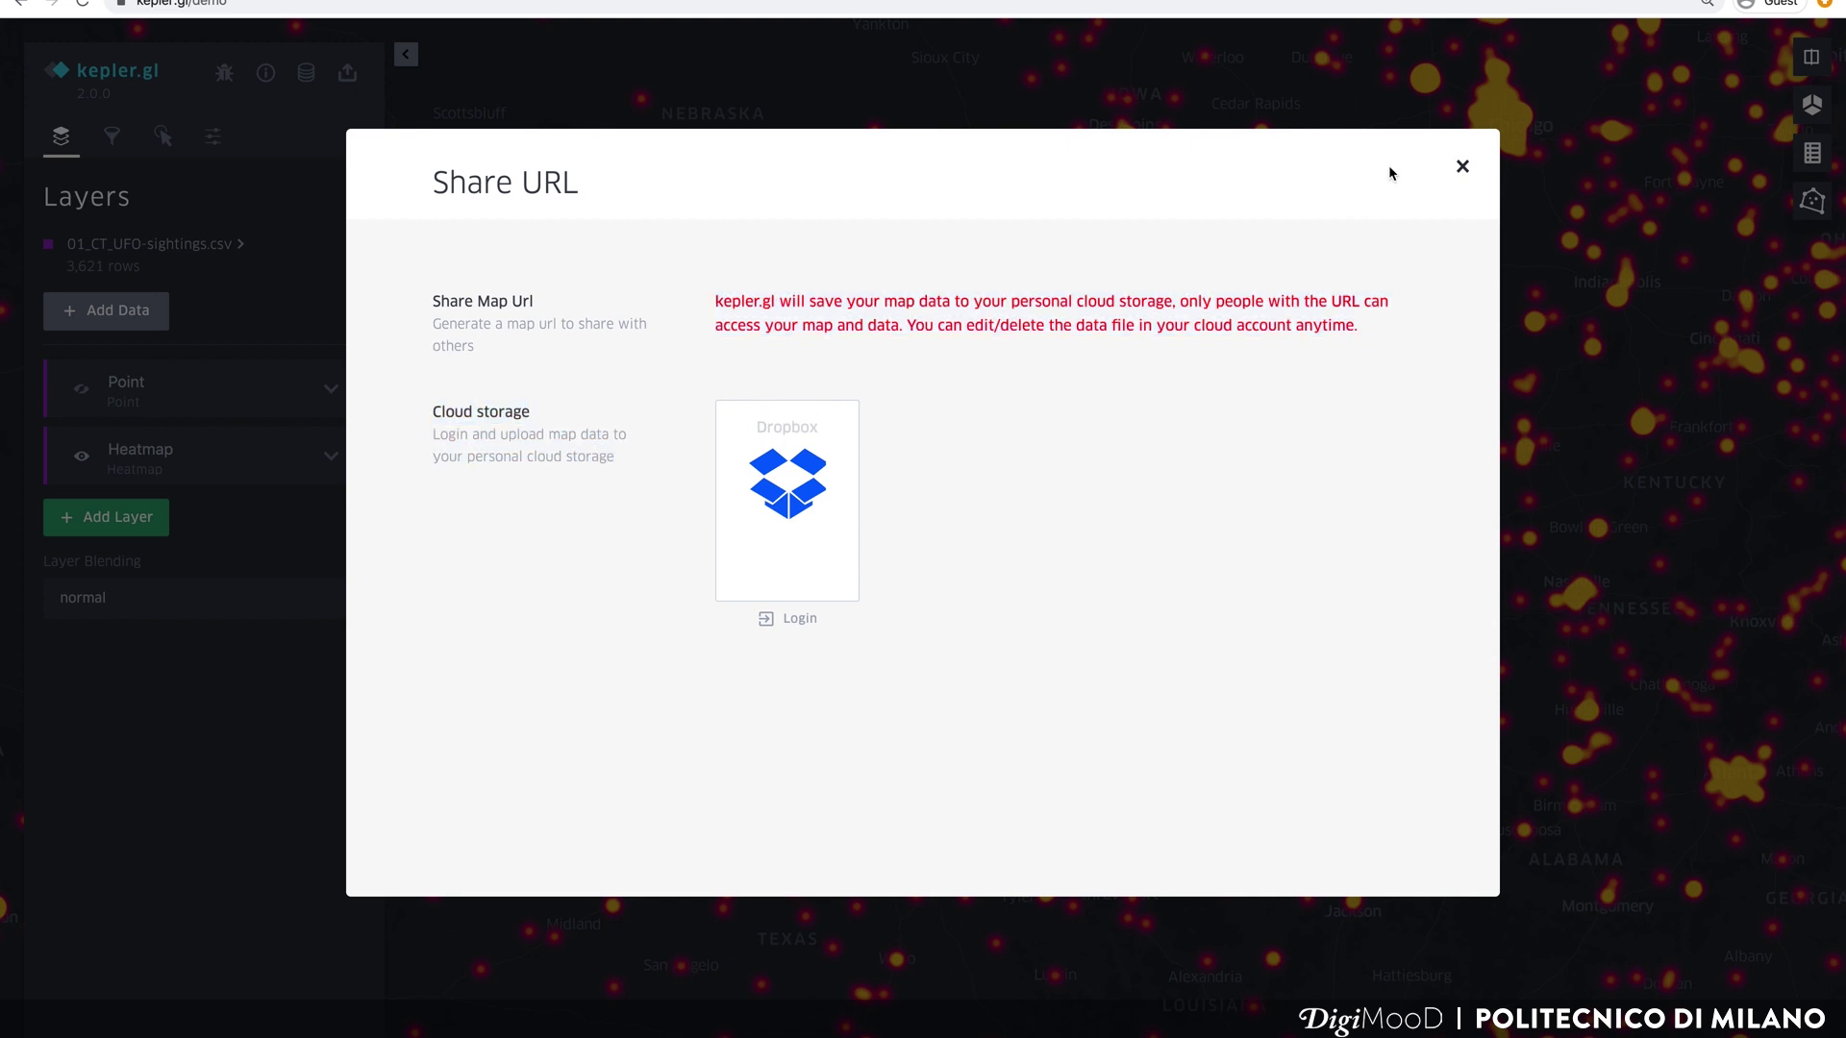